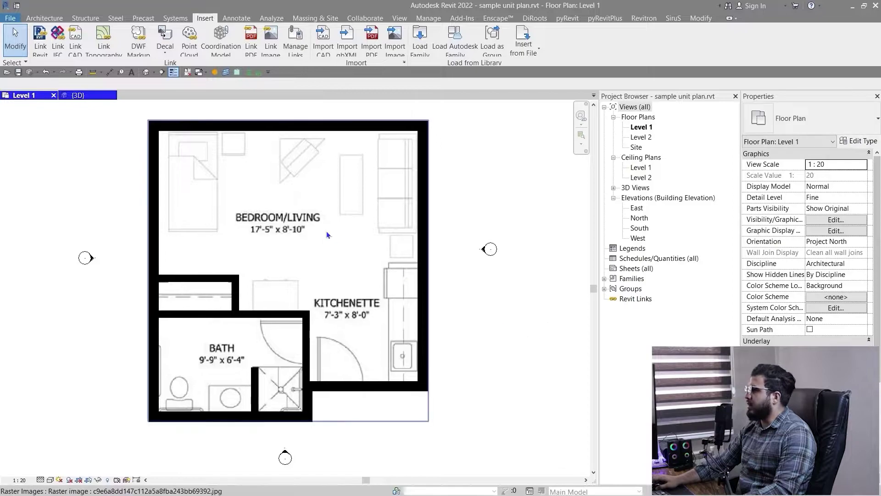
Pin the floor plan raster image in place and turn off selection of pinned elements.
{"action": "left_click", "coordinate": [248, 365]}
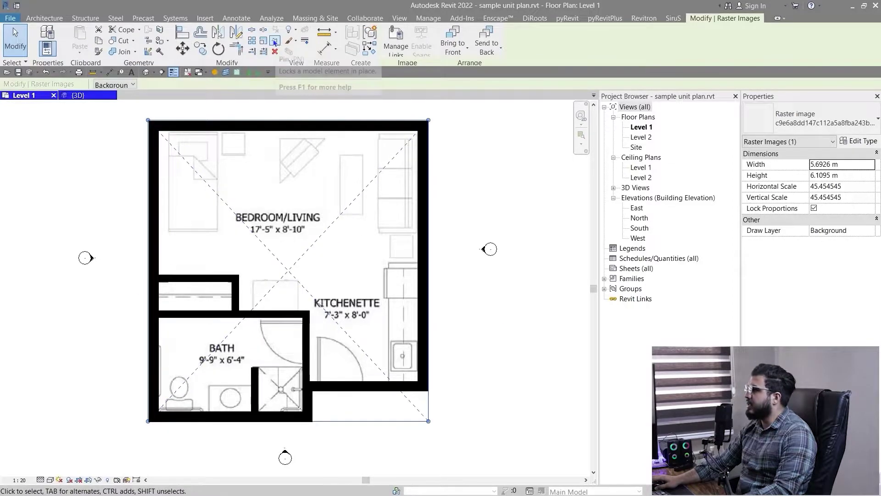
{"action": "key", "text": "Escape"}
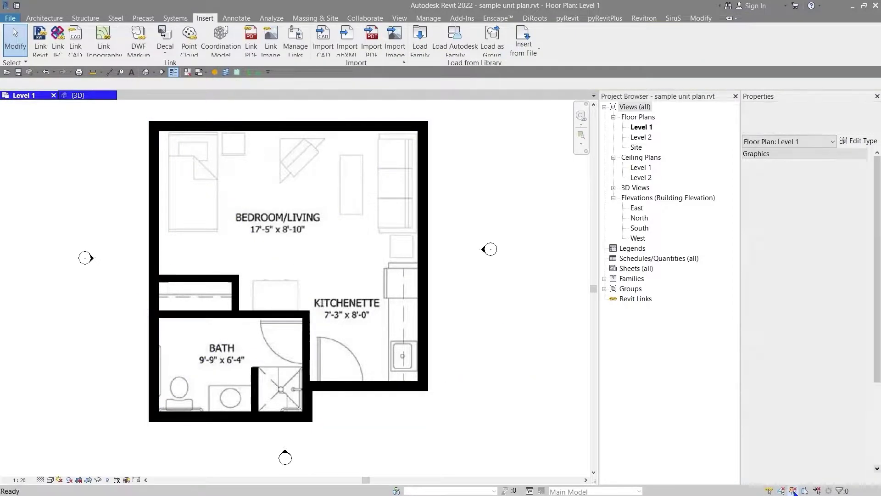
{"action": "left_click", "coordinate": [429, 303]}
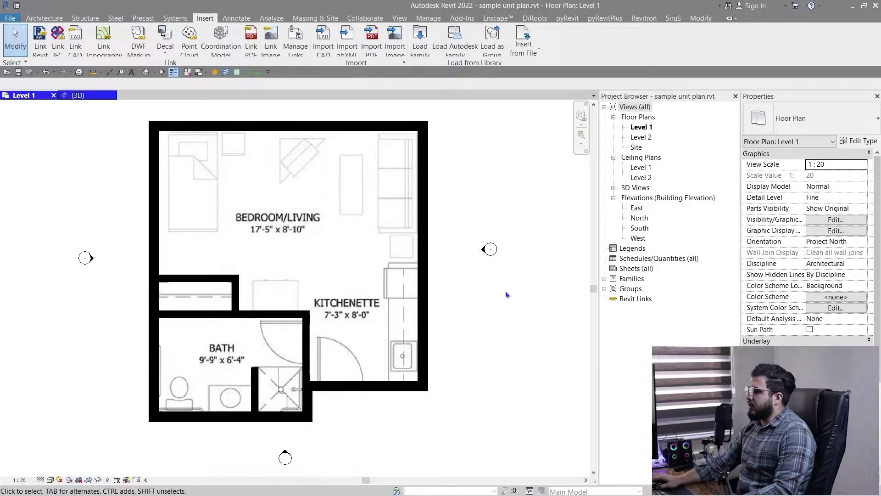
Start placing a door with the M_Single-Flush 0762 x 2032mm type.
{"action": "scroll", "coordinate": [527, 359], "scroll_direction": "down", "scroll_amount": 2}
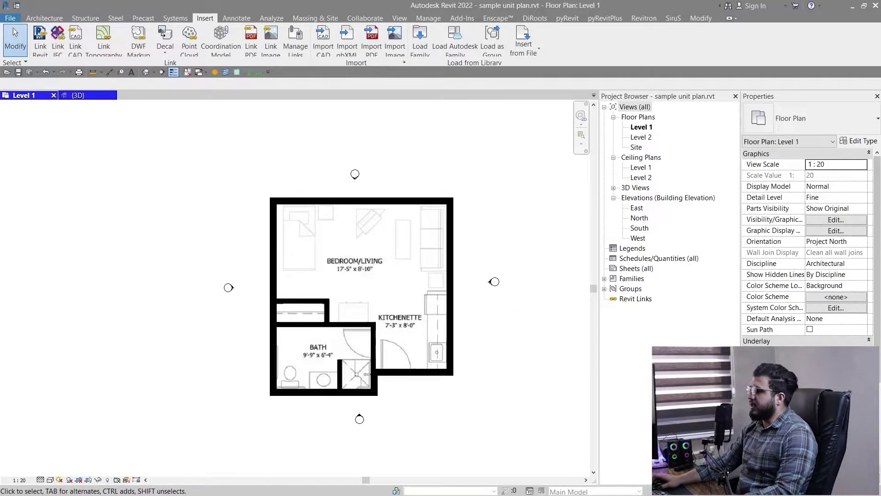
{"action": "middle_click_drag", "start_coordinate": [518, 414], "coordinate": [477, 412]}
{"action": "left_click", "coordinate": [44, 18]}
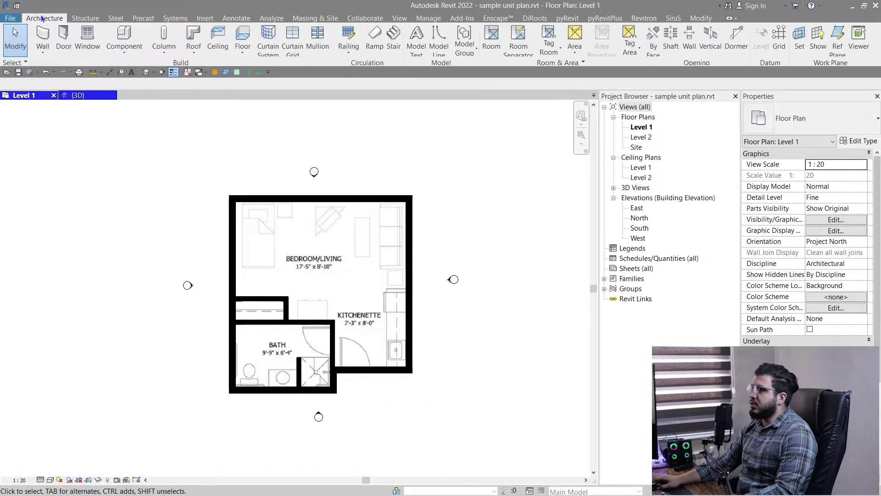
{"action": "middle_click_drag", "start_coordinate": [206, 283], "coordinate": [195, 256]}
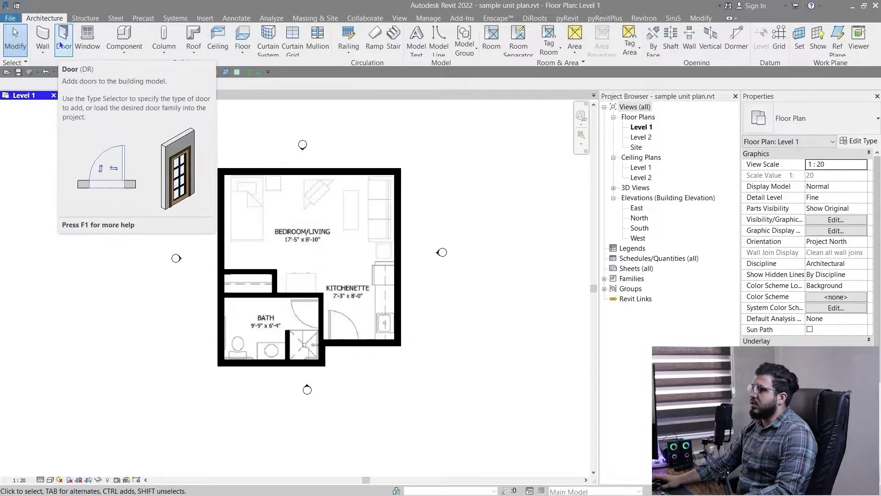
{"action": "key", "text": "d"}
{"action": "key", "text": "r"}
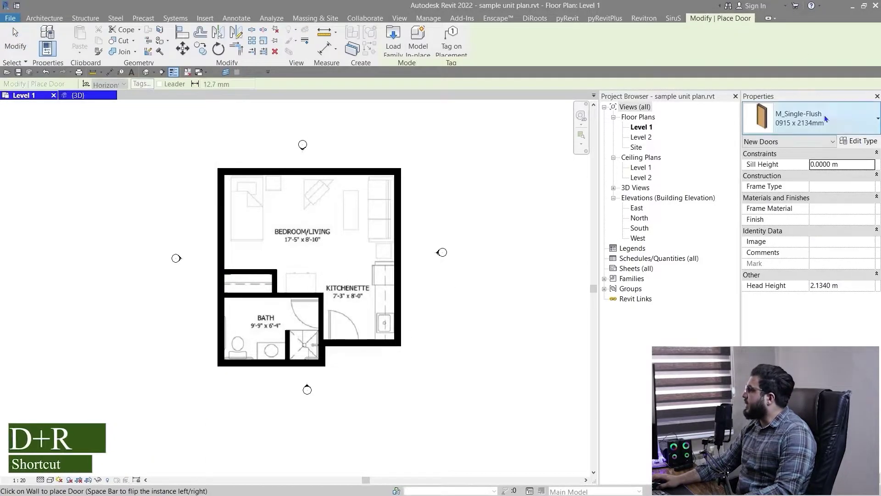
{"action": "left_click", "coordinate": [819, 119]}
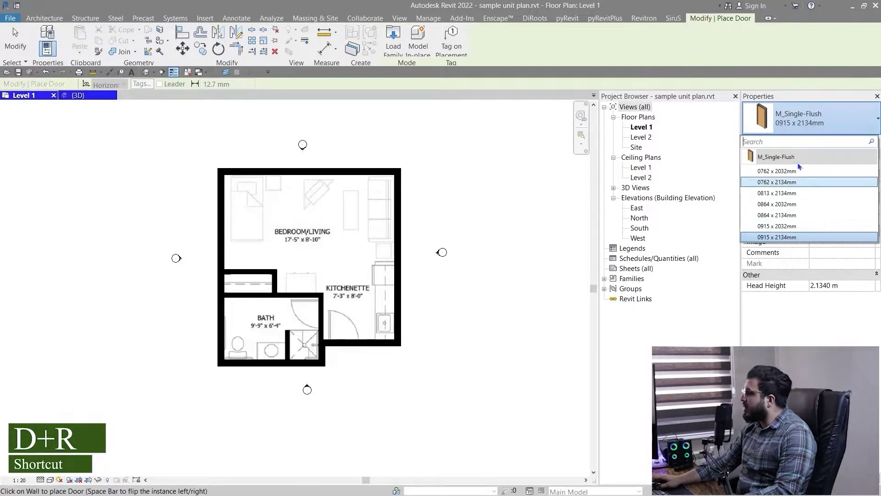
{"action": "mouse_move", "coordinate": [812, 173]}
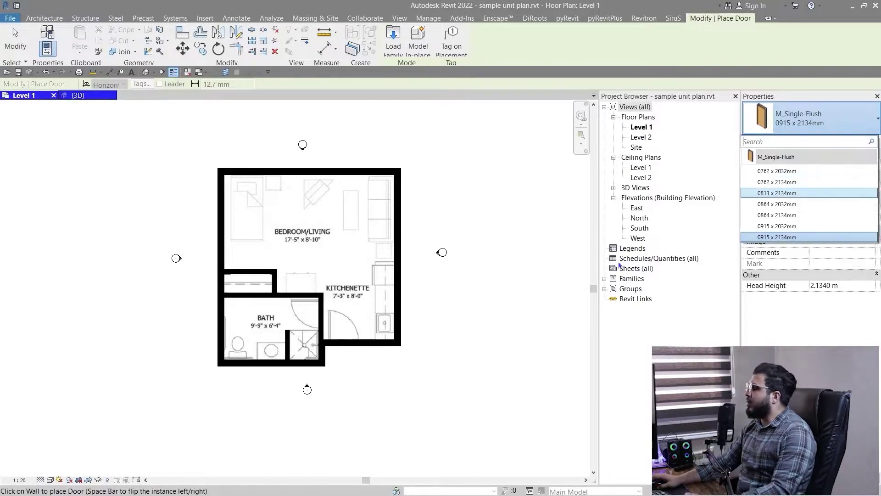
{"action": "mouse_move", "coordinate": [847, 172]}
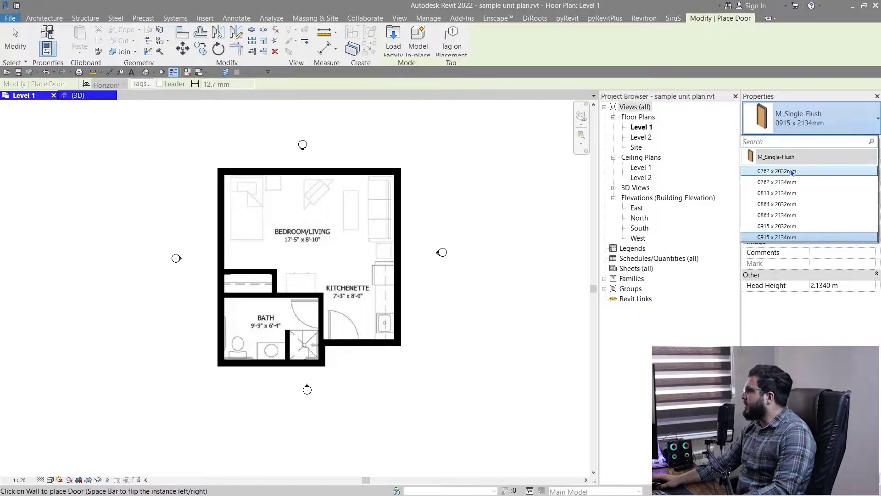
{"action": "left_click", "coordinate": [814, 170]}
{"action": "scroll", "coordinate": [325, 350], "scroll_direction": "up", "scroll_amount": 5}
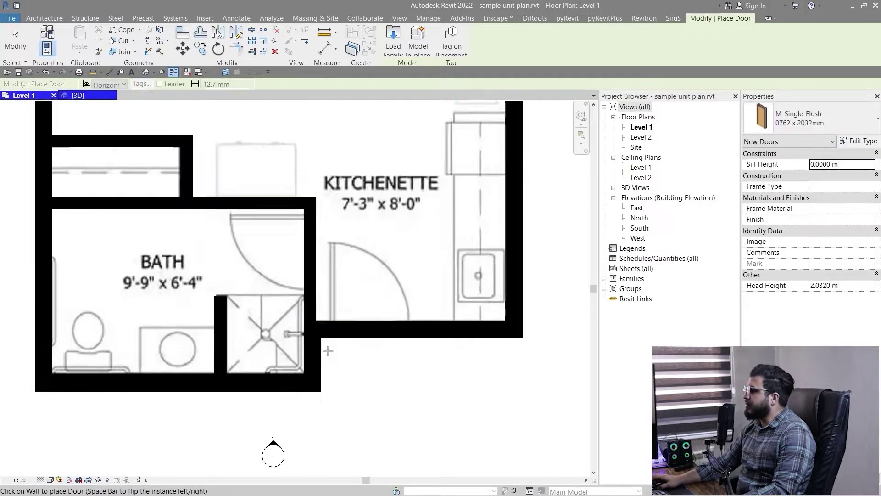
Try the 0762 x 2134mm door type, and settle on M_Single-Flush 0864 x 2134mm.
{"action": "left_click", "coordinate": [783, 113]}
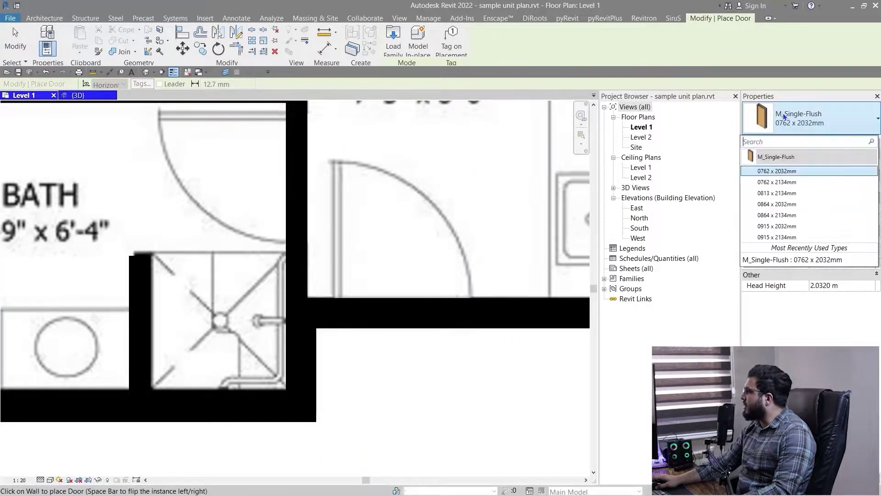
{"action": "left_click", "coordinate": [815, 183]}
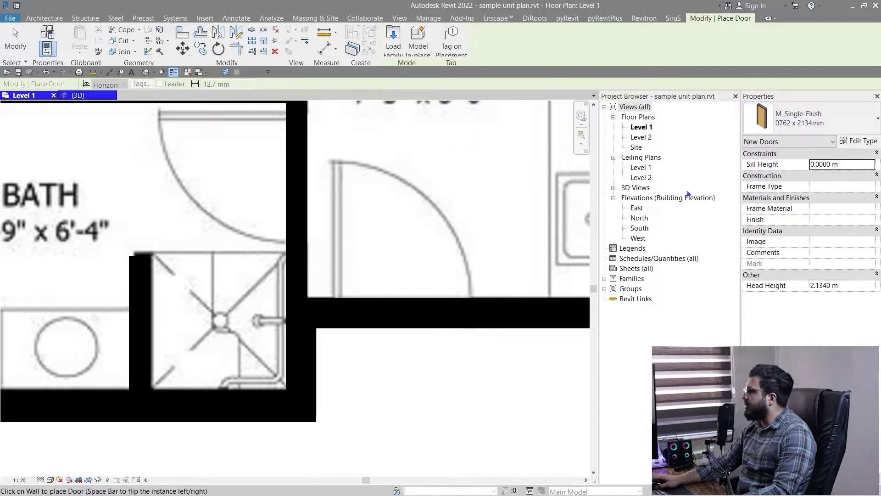
{"action": "left_click", "coordinate": [765, 127]}
{"action": "left_click", "coordinate": [815, 208]}
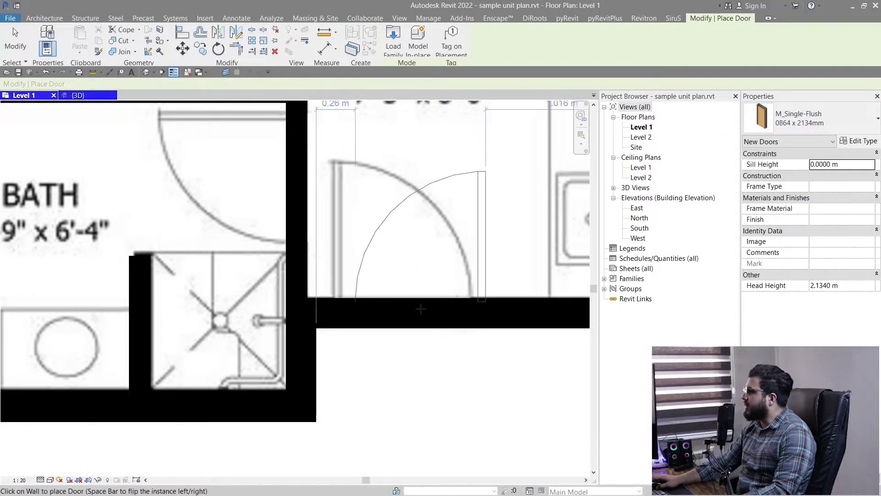
{"action": "scroll", "coordinate": [421, 309], "scroll_direction": "down", "scroll_amount": 8}
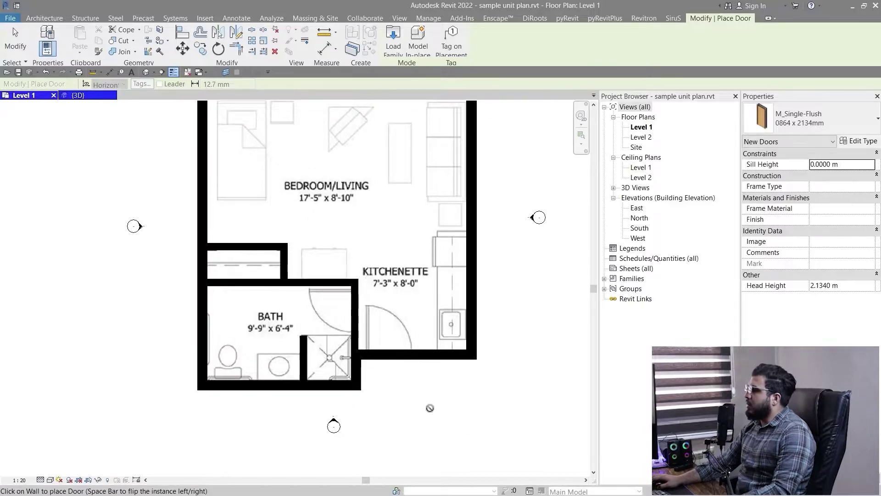
{"action": "middle_click_drag", "start_coordinate": [501, 423], "coordinate": [442, 389]}
{"action": "scroll", "coordinate": [415, 383], "scroll_direction": "up", "scroll_amount": 4}
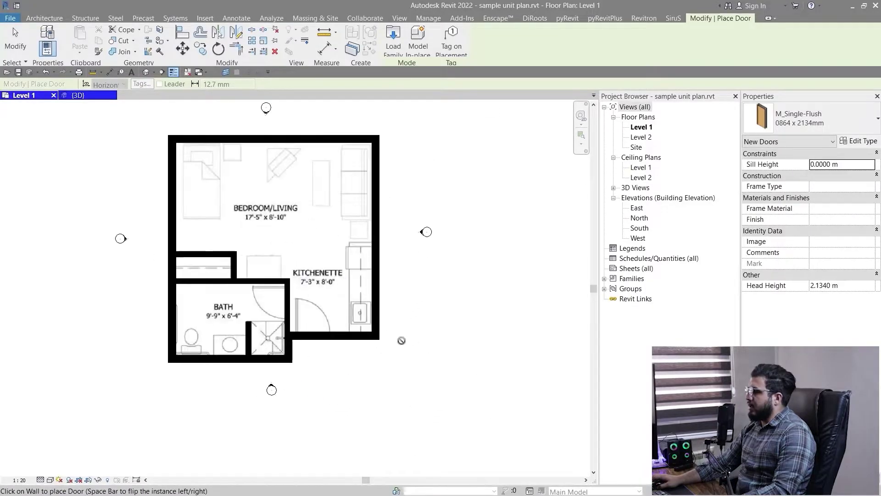
{"action": "scroll", "coordinate": [439, 361], "scroll_direction": "down", "scroll_amount": 3}
{"action": "scroll", "coordinate": [445, 369], "scroll_direction": "down", "scroll_amount": 1}
{"action": "scroll", "coordinate": [461, 391], "scroll_direction": "up", "scroll_amount": 6}
{"action": "scroll", "coordinate": [461, 390], "scroll_direction": "down", "scroll_amount": 4}
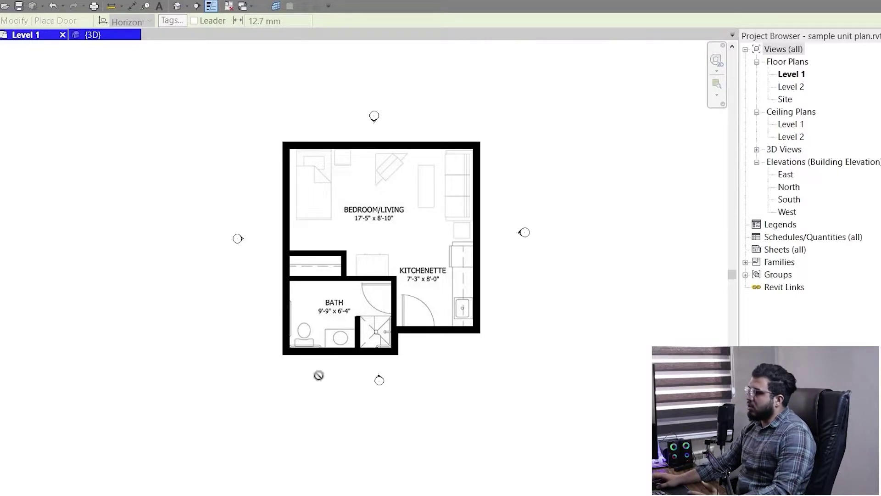
{"action": "scroll", "coordinate": [458, 435], "scroll_direction": "up", "scroll_amount": 2}
{"action": "middle_click_drag", "start_coordinate": [434, 359], "coordinate": [427, 460]}
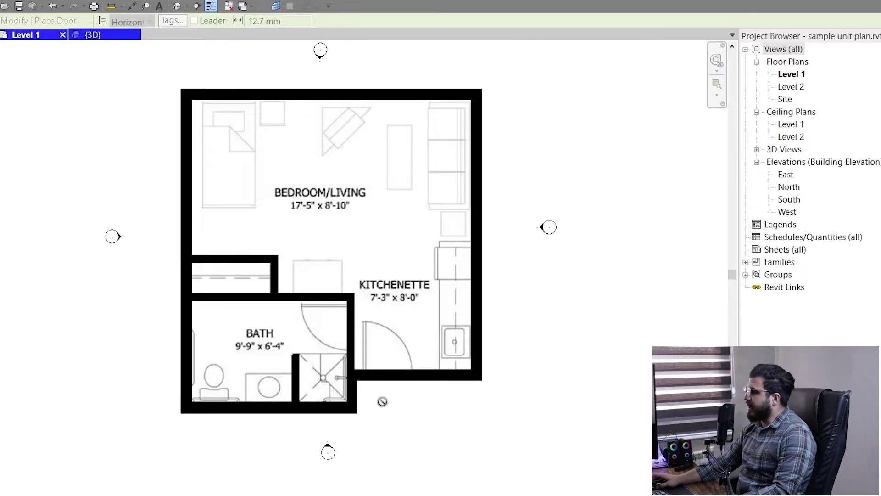
{"action": "scroll", "coordinate": [400, 449], "scroll_direction": "up", "scroll_amount": 2}
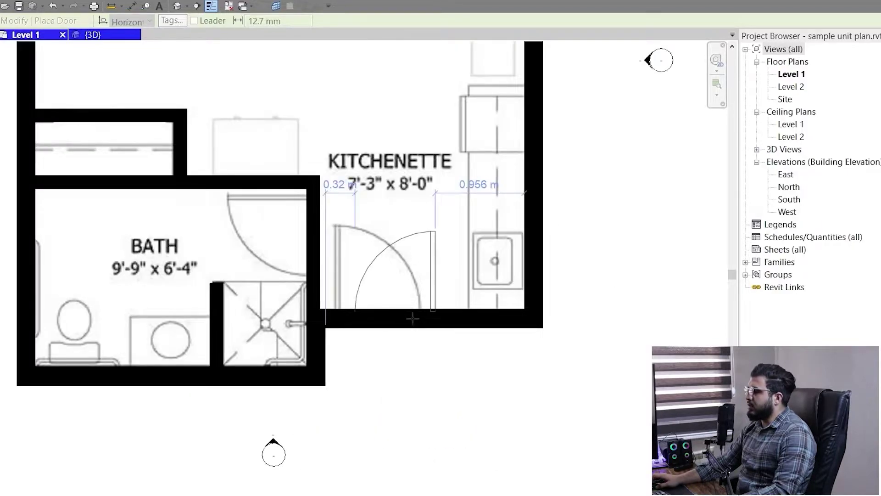
{"action": "scroll", "coordinate": [439, 436], "scroll_direction": "down", "scroll_amount": 4}
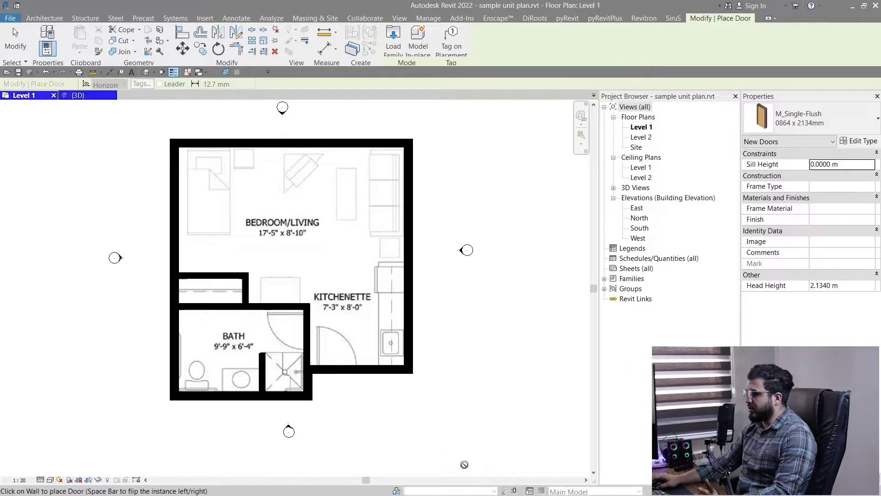
Place the door in the kitchenette's lower wall, about 0.14 m from the bath wall, hinged and swinging inward as on the plan image.
{"action": "scroll", "coordinate": [393, 436], "scroll_direction": "up", "scroll_amount": 3}
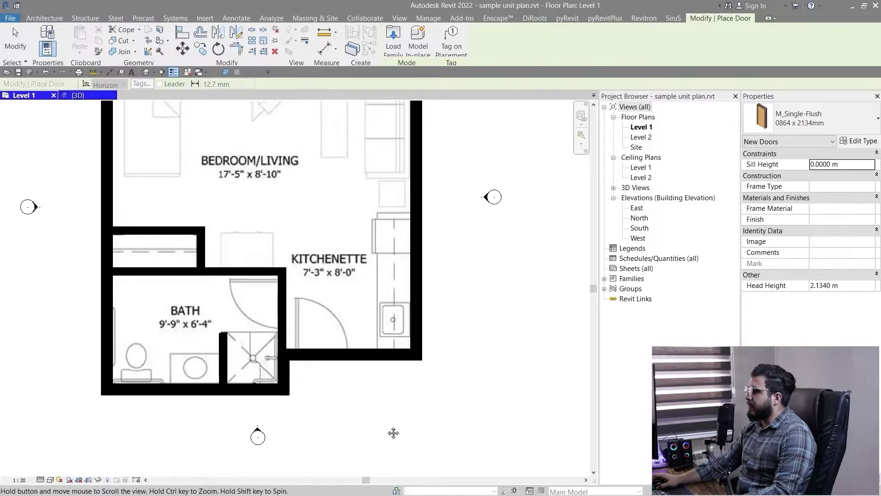
{"action": "scroll", "coordinate": [326, 420], "scroll_direction": "up", "scroll_amount": 2}
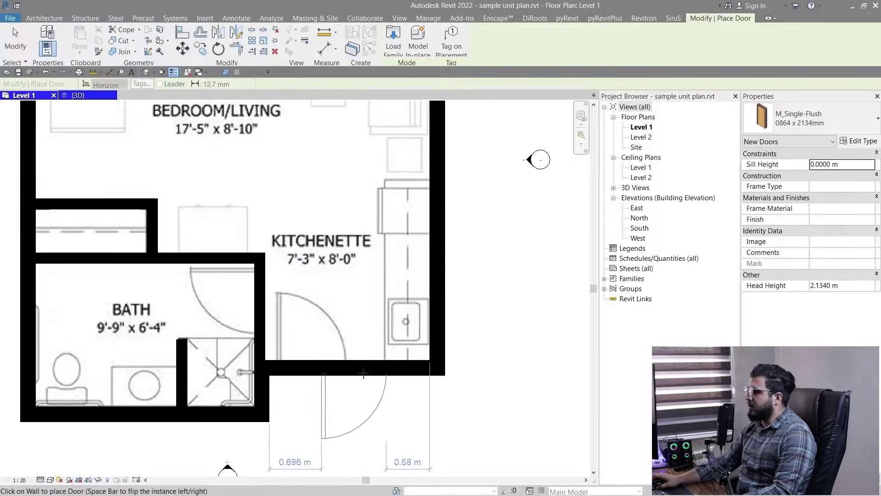
{"action": "scroll", "coordinate": [319, 373], "scroll_direction": "up", "scroll_amount": 3}
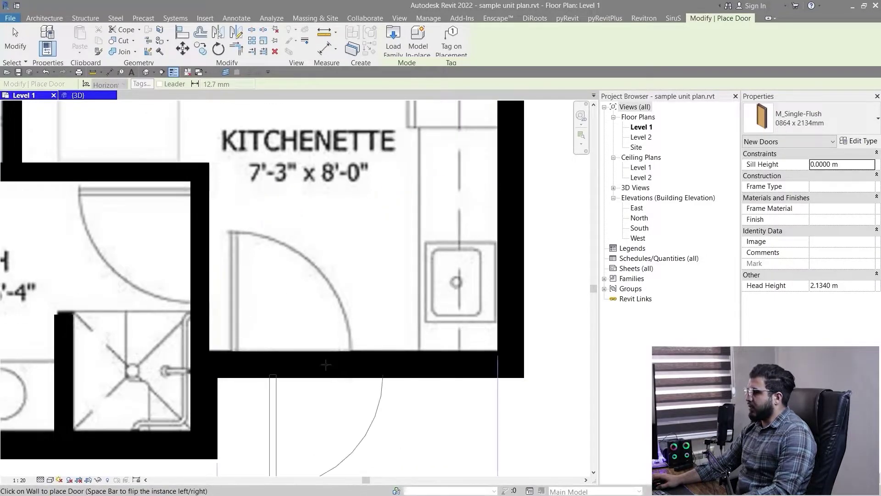
{"action": "scroll", "coordinate": [349, 354], "scroll_direction": "down", "scroll_amount": 3}
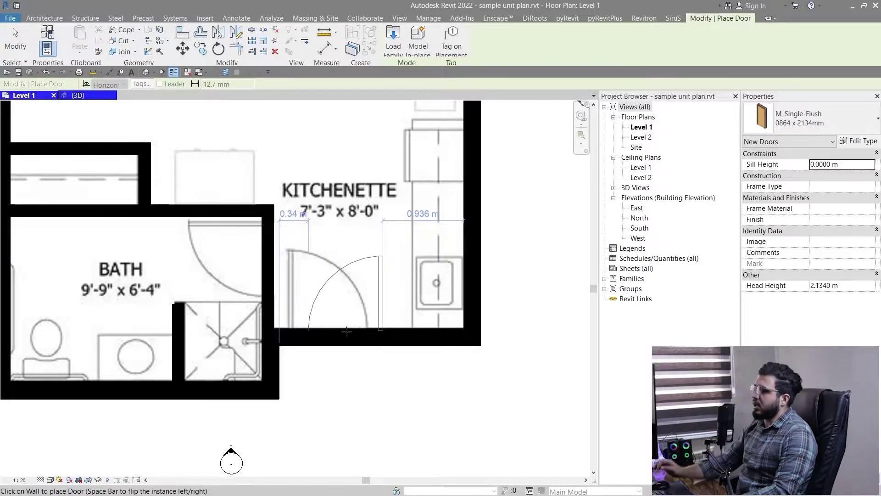
{"action": "key", "text": "space"}
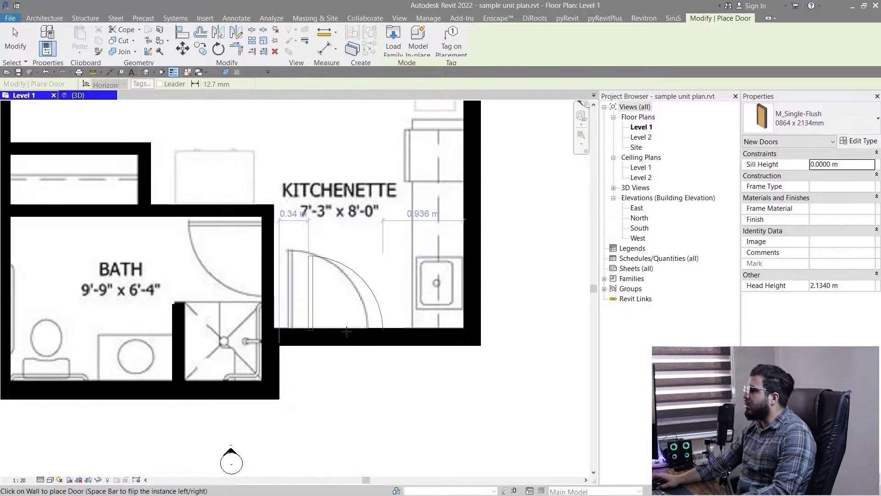
{"action": "scroll", "coordinate": [347, 332], "scroll_direction": "up", "scroll_amount": 5}
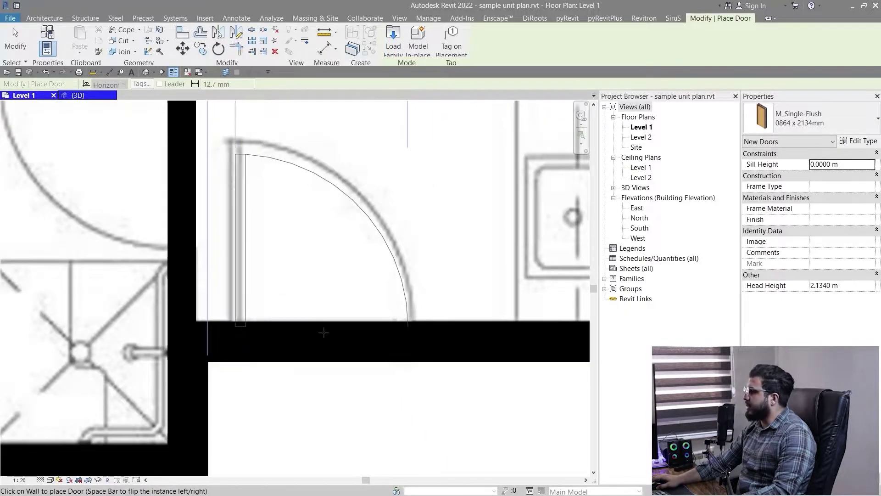
{"action": "left_click", "coordinate": [320, 335]}
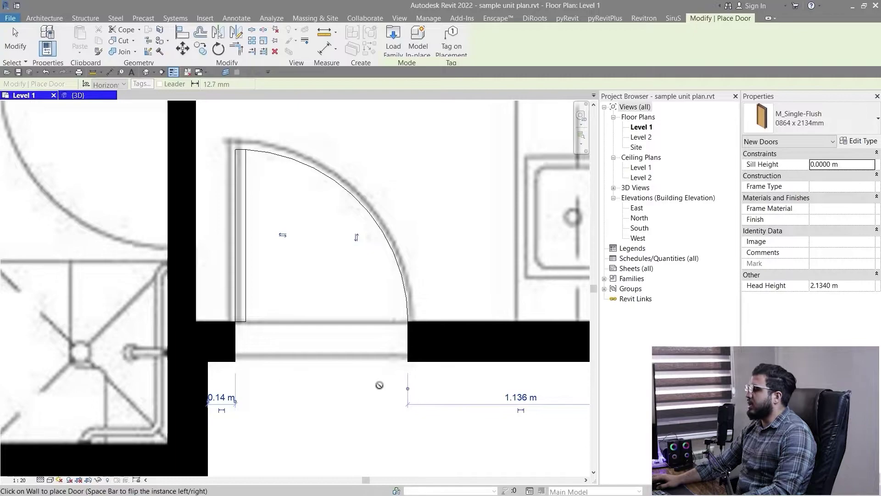
{"action": "scroll", "coordinate": [379, 385], "scroll_direction": "down", "scroll_amount": 5}
{"action": "scroll", "coordinate": [407, 419], "scroll_direction": "up", "scroll_amount": 4}
{"action": "key", "text": "Escape"}
{"action": "key", "text": "Escape"}
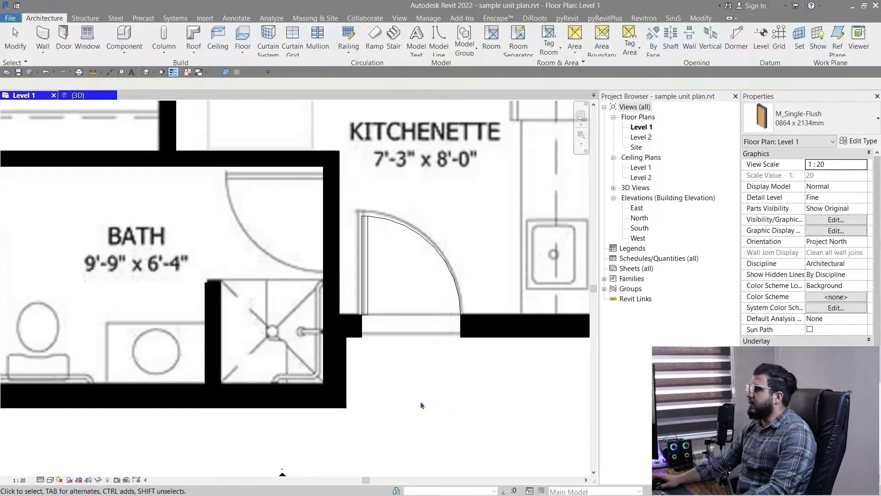
Flip the kitchenette door's hand and facing so it swings outward from the opposite jamb.
{"action": "scroll", "coordinate": [420, 406], "scroll_direction": "down", "scroll_amount": 3}
{"action": "scroll", "coordinate": [374, 404], "scroll_direction": "up", "scroll_amount": 1}
{"action": "left_click", "coordinate": [338, 349]}
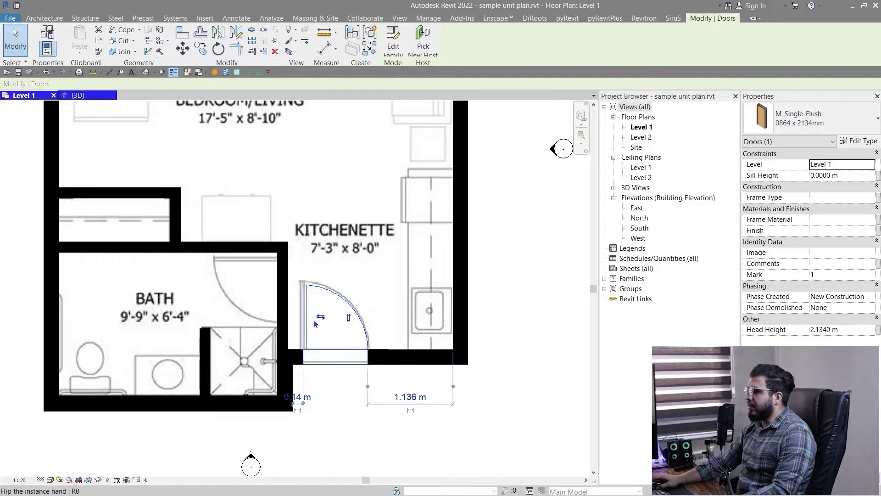
{"action": "left_click", "coordinate": [350, 319]}
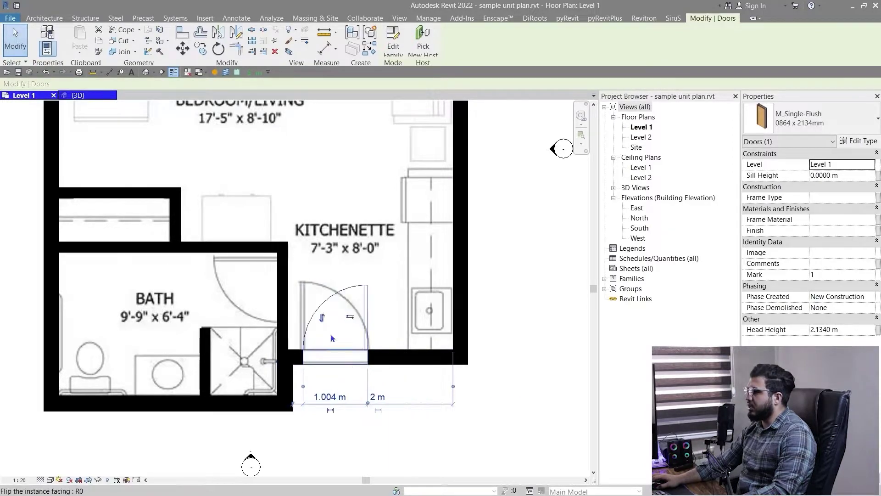
{"action": "left_click", "coordinate": [322, 319]}
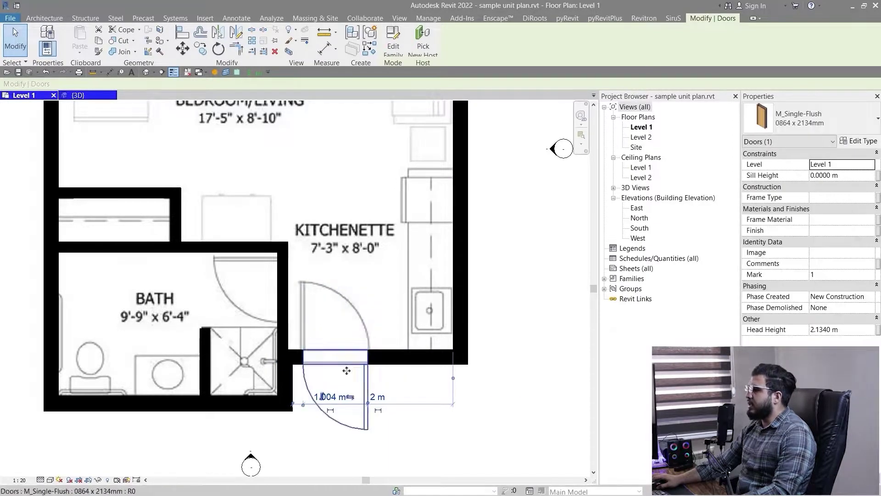
{"action": "scroll", "coordinate": [372, 416], "scroll_direction": "up", "scroll_amount": 3}
{"action": "key", "text": "Escape"}
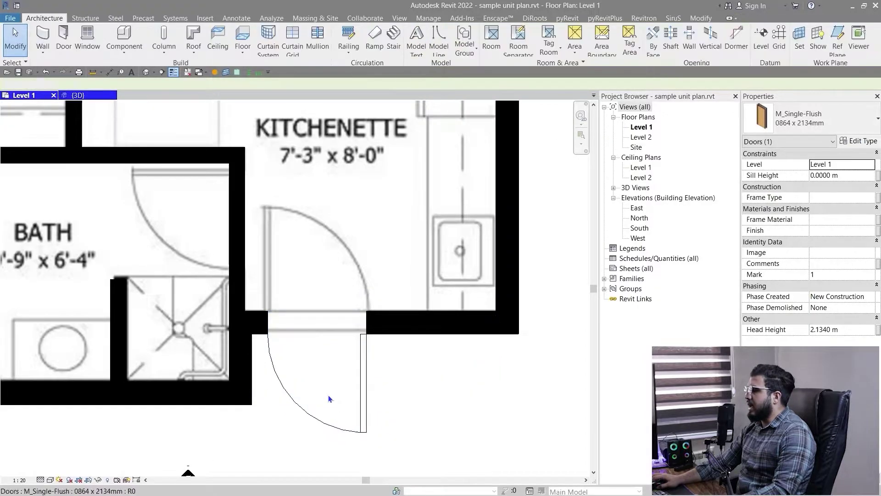
Flip the door's facing and hand back so it swings into the kitchenette, matching the traced plan.
{"action": "left_click", "coordinate": [372, 418]}
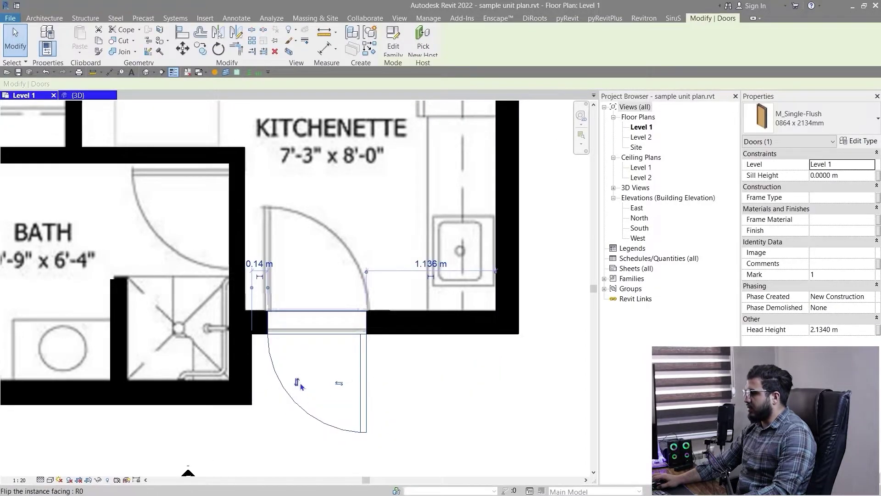
{"action": "left_click", "coordinate": [299, 385]}
{"action": "left_click", "coordinate": [340, 261]}
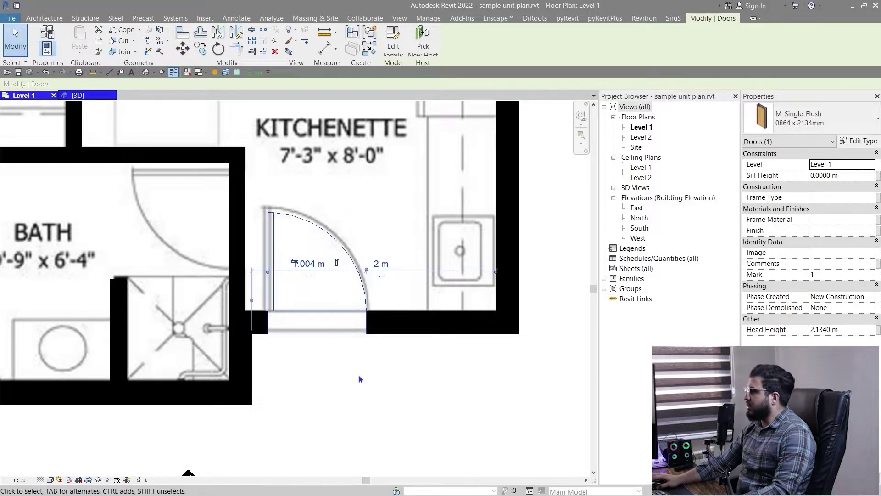
{"action": "left_click", "coordinate": [359, 375]}
{"action": "scroll", "coordinate": [274, 419], "scroll_direction": "down", "scroll_amount": 3}
{"action": "scroll", "coordinate": [191, 327], "scroll_direction": "up", "scroll_amount": 2}
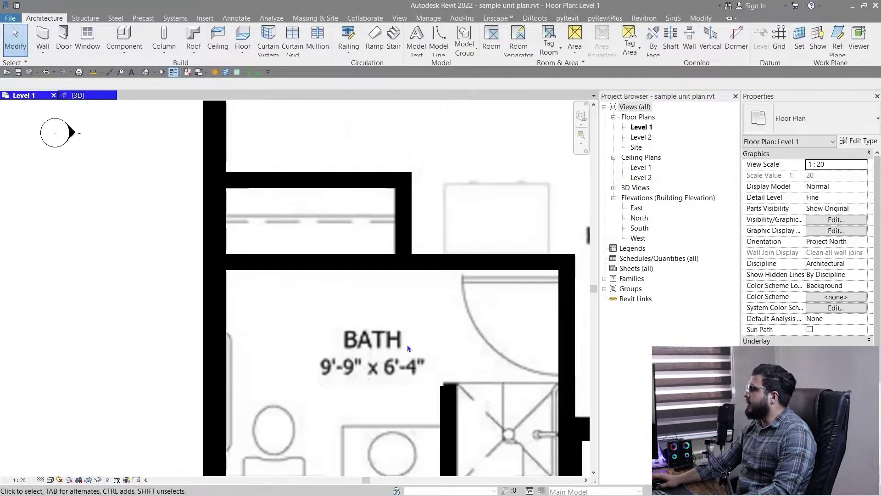
Start another door, try the M_Single-Flush 0864 x 2032mm type, and settle on 0813 x 2134mm.
{"action": "middle_click_drag", "start_coordinate": [407, 344], "coordinate": [136, 310]}
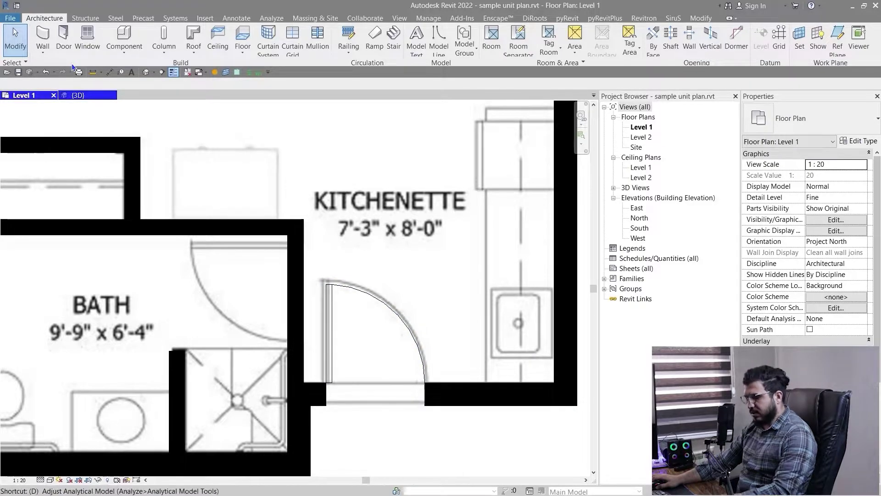
{"action": "key", "text": "r"}
{"action": "left_click", "coordinate": [773, 123]}
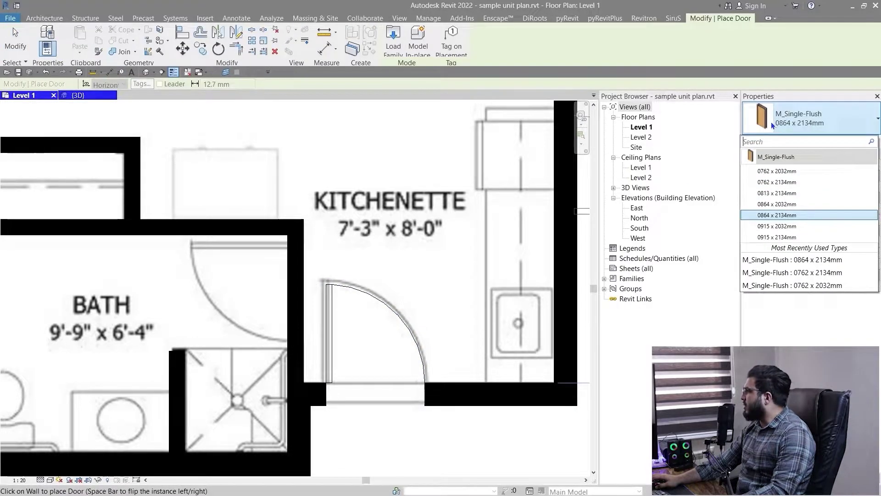
{"action": "left_click", "coordinate": [799, 204]}
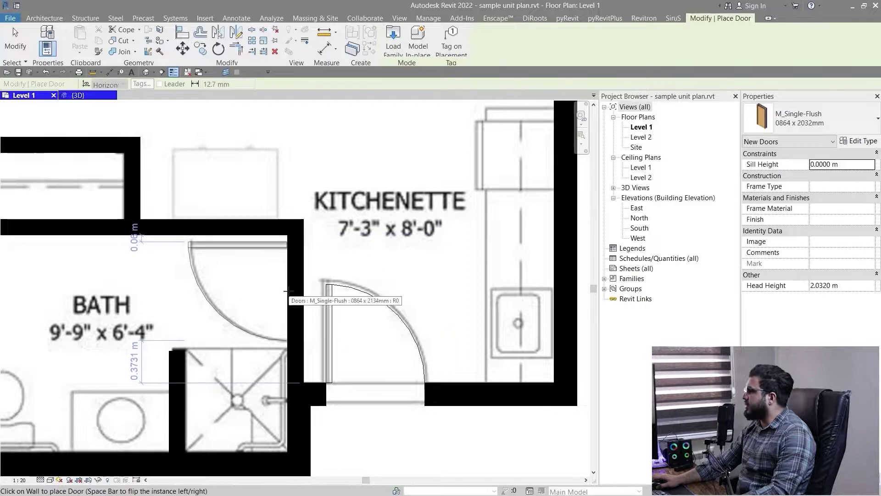
{"action": "left_click", "coordinate": [803, 120]}
{"action": "left_click", "coordinate": [799, 194]}
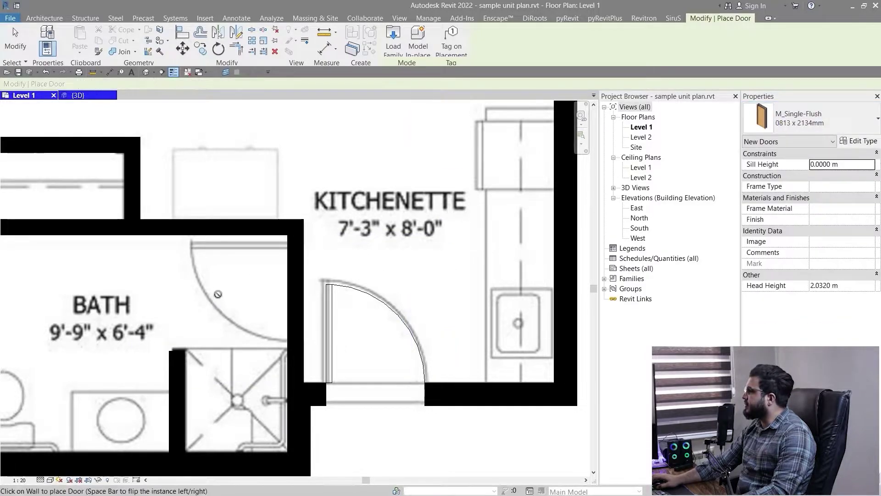
Place the door in the wall between bath and kitchenette, about 0.06 m from the bath's upper wall, swinging into the bath over the traced door.
{"action": "scroll", "coordinate": [217, 294], "scroll_direction": "up", "scroll_amount": 3}
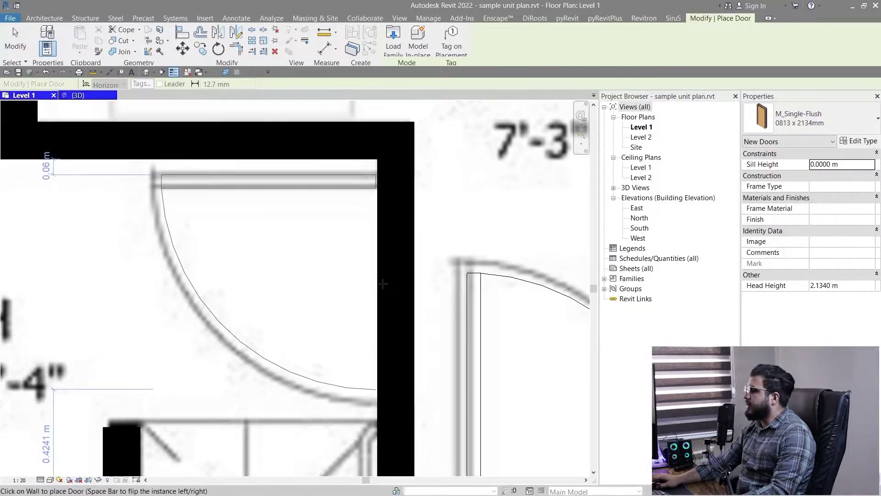
{"action": "left_click", "coordinate": [383, 284]}
{"action": "scroll", "coordinate": [305, 323], "scroll_direction": "down", "scroll_amount": 3}
{"action": "key", "text": "Escape"}
{"action": "key", "text": "Escape"}
{"action": "scroll", "coordinate": [306, 336], "scroll_direction": "down", "scroll_amount": 3}
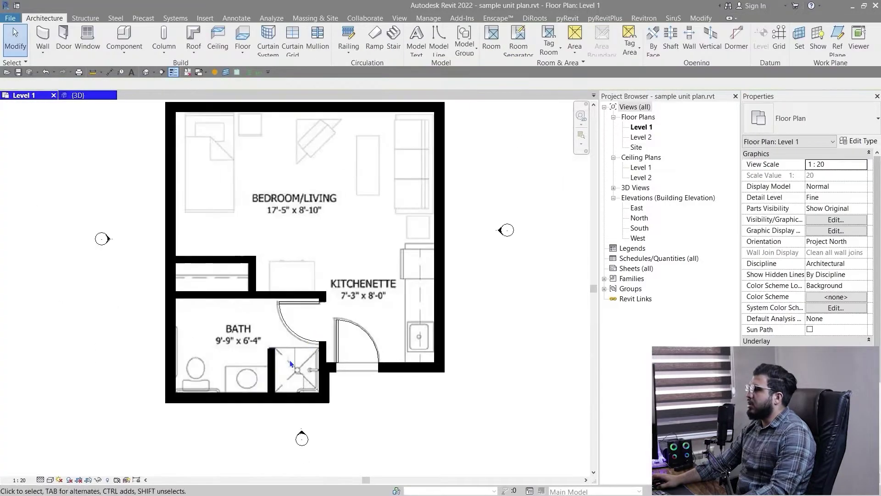
{"action": "middle_click_drag", "start_coordinate": [204, 372], "coordinate": [177, 370]}
{"action": "scroll", "coordinate": [364, 355], "scroll_direction": "down", "scroll_amount": 3}
{"action": "middle_click_drag", "start_coordinate": [336, 366], "coordinate": [223, 373]}
{"action": "scroll", "coordinate": [319, 386], "scroll_direction": "down", "scroll_amount": 1}
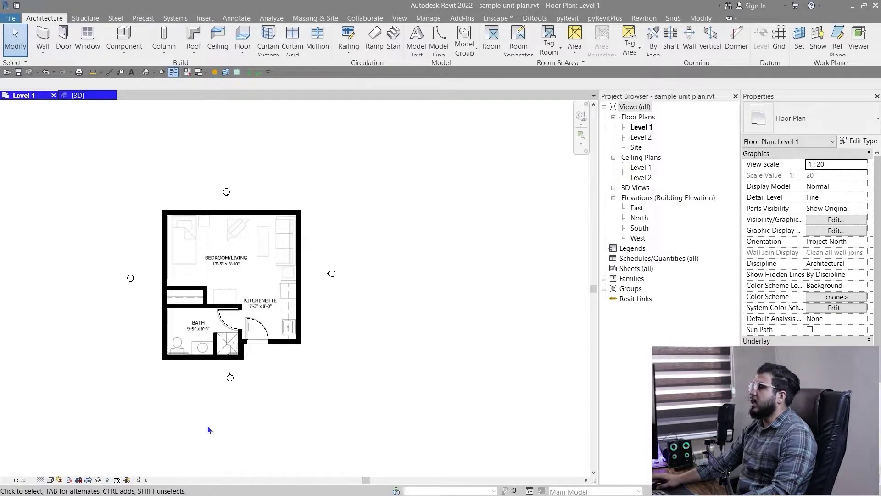
{"action": "scroll", "coordinate": [322, 398], "scroll_direction": "up", "scroll_amount": 2}
{"action": "middle_click_drag", "start_coordinate": [166, 359], "coordinate": [225, 383]}
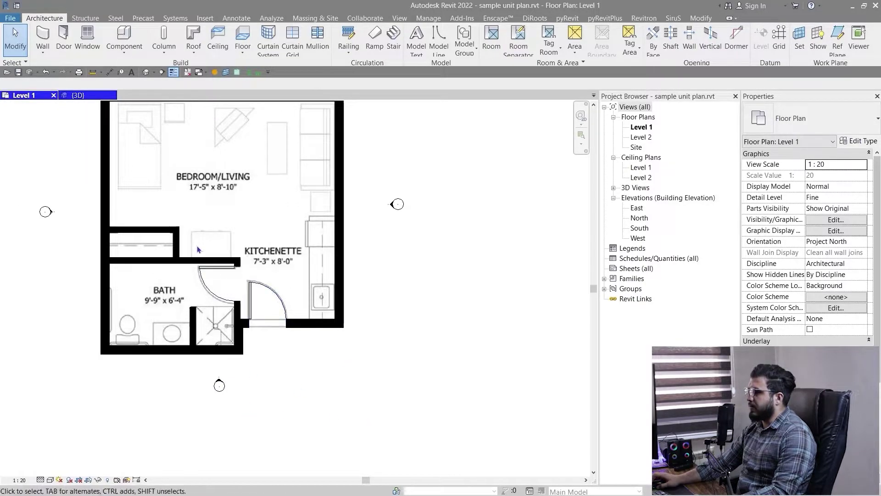
Open the 3D view and display the model with shaded surfaces.
{"action": "left_click", "coordinate": [77, 96]}
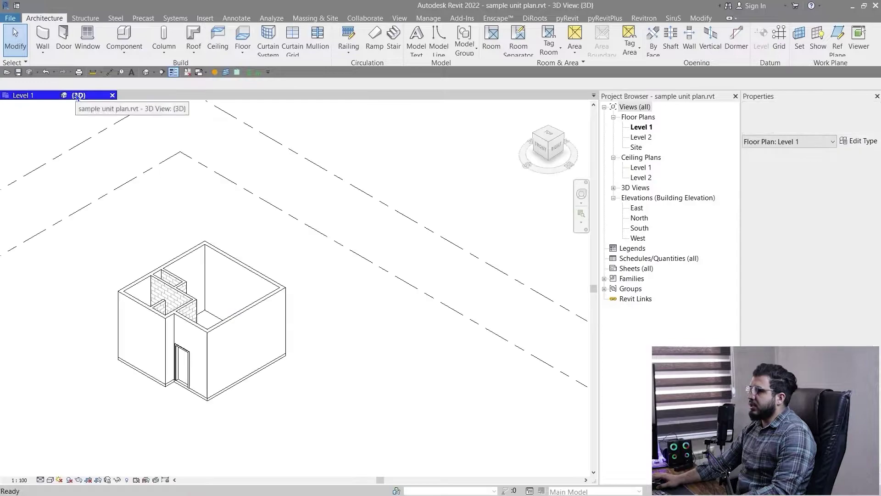
{"action": "scroll", "coordinate": [203, 387], "scroll_direction": "up", "scroll_amount": 3}
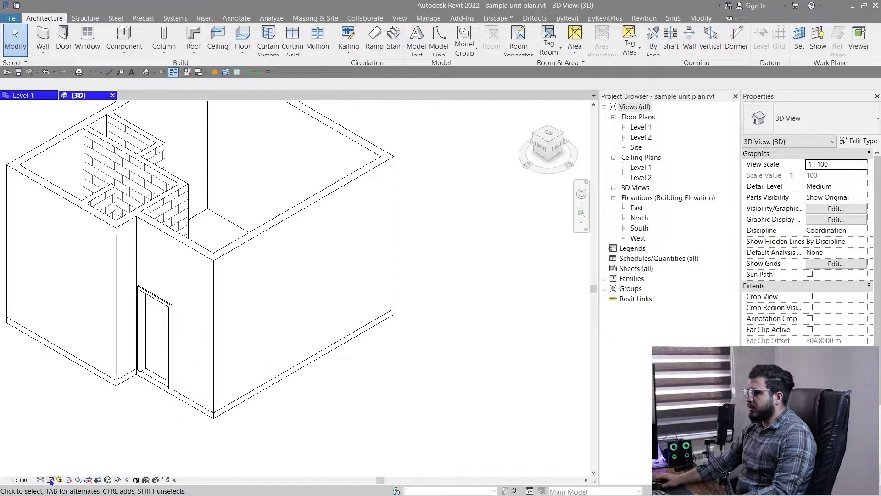
{"action": "left_click", "coordinate": [51, 482]}
{"action": "left_click", "coordinate": [73, 444]}
{"action": "mouse_move", "coordinate": [78, 438]}
{"action": "middle_mouse_down", "text": "shift"}
{"action": "mouse_move", "coordinate": [128, 410]}
{"action": "mouse_move", "coordinate": [64, 413]}
{"action": "middle_mouse_up", "text": "shift"}
{"action": "scroll", "coordinate": [340, 359], "scroll_direction": "up", "scroll_amount": 5}
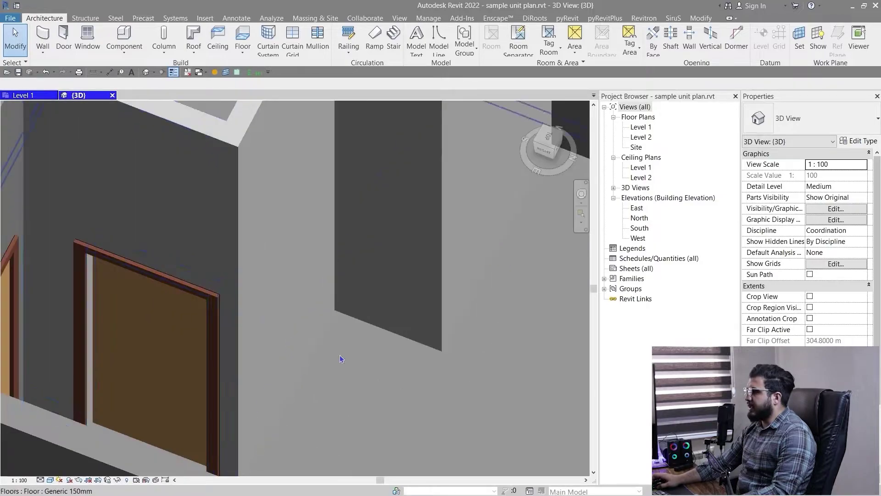
Inspect both doors from inside the unit, comparing the 3D model with the Level 1 plan.
{"action": "middle_click_drag", "start_coordinate": [341, 359], "coordinate": [264, 280], "text": "shift"}
{"action": "scroll", "coordinate": [213, 385], "scroll_direction": "down", "scroll_amount": 2}
{"action": "scroll", "coordinate": [140, 337], "scroll_direction": "down", "scroll_amount": 2}
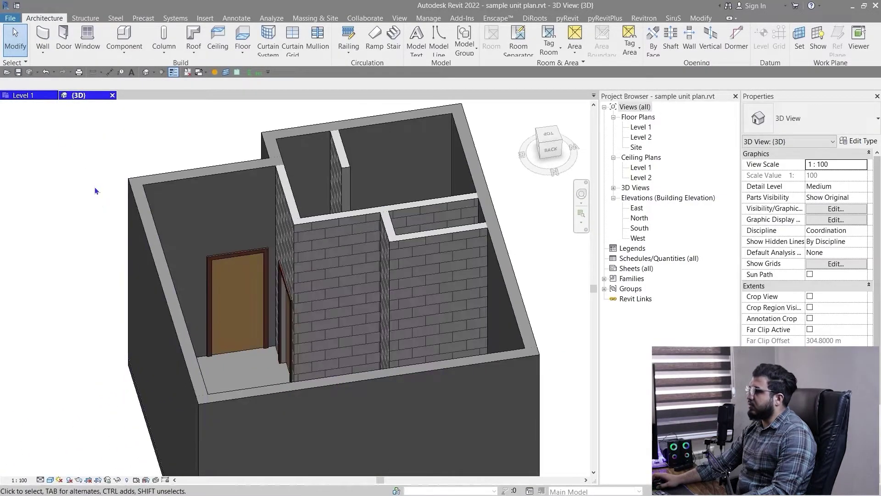
{"action": "left_click", "coordinate": [40, 97]}
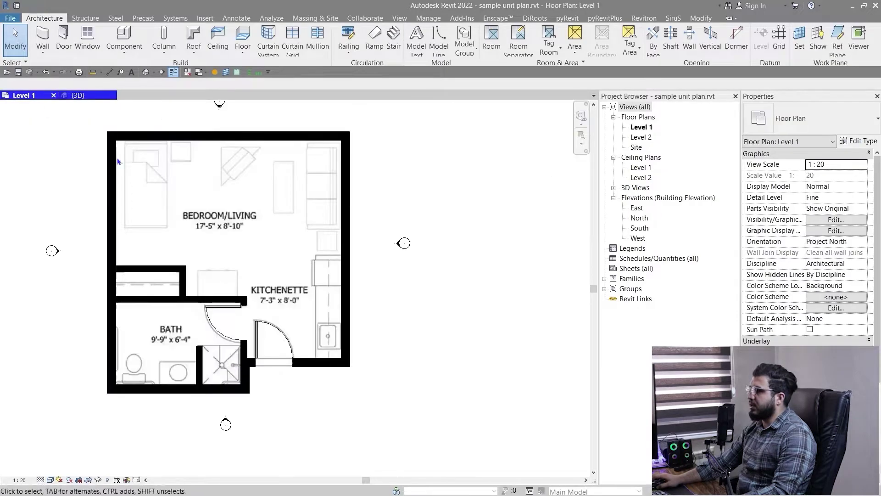
{"action": "left_click", "coordinate": [90, 95]}
{"action": "scroll", "coordinate": [232, 255], "scroll_direction": "up", "scroll_amount": 5}
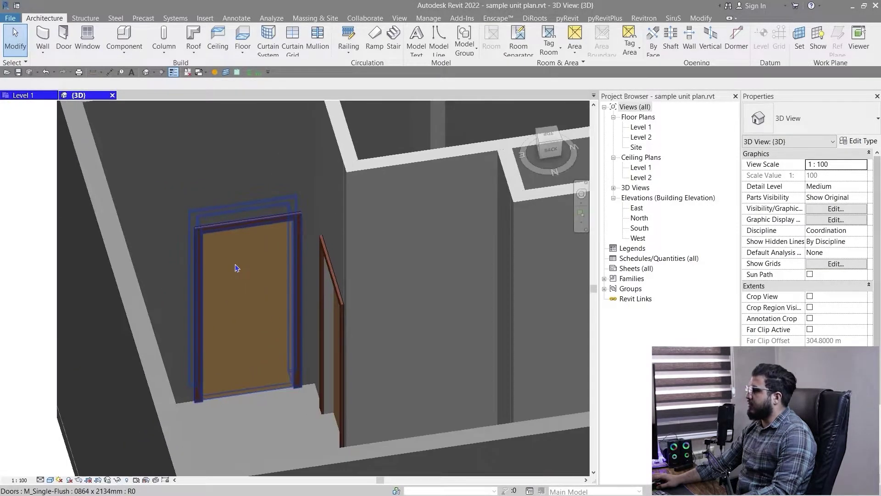
Select the kitchenette door in 3D and examine how its base meets the floor.
{"action": "left_click", "coordinate": [237, 268]}
{"action": "scroll", "coordinate": [237, 269], "scroll_direction": "down", "scroll_amount": 5}
{"action": "scroll", "coordinate": [216, 362], "scroll_direction": "up", "scroll_amount": 8}
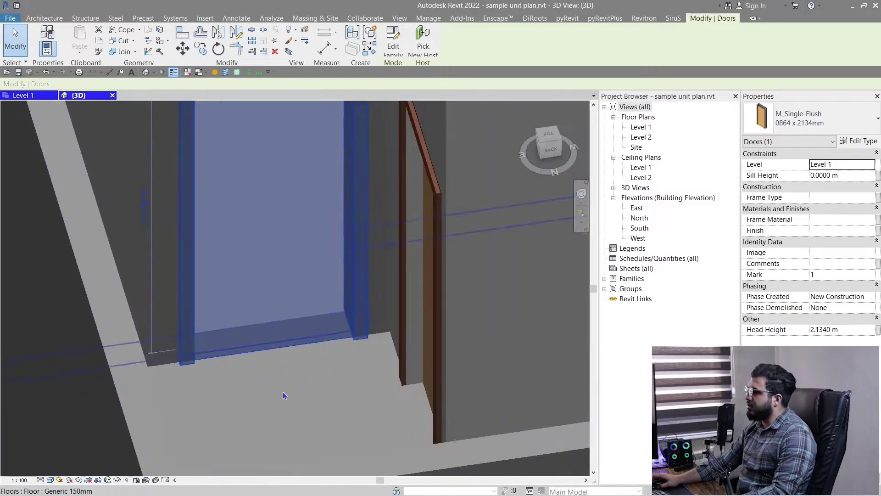
{"action": "scroll", "coordinate": [258, 376], "scroll_direction": "down", "scroll_amount": 3}
{"action": "middle_click_drag", "start_coordinate": [262, 393], "coordinate": [304, 368]}
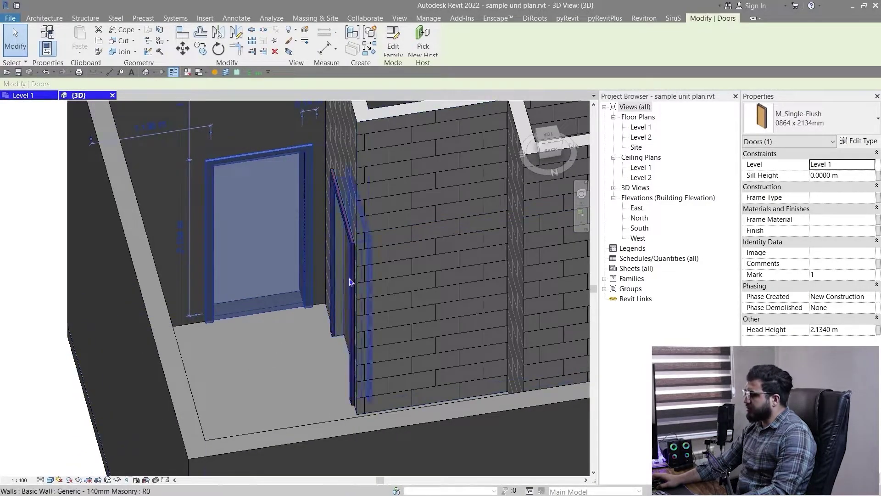
{"action": "middle_click_drag", "start_coordinate": [367, 214], "coordinate": [345, 242]}
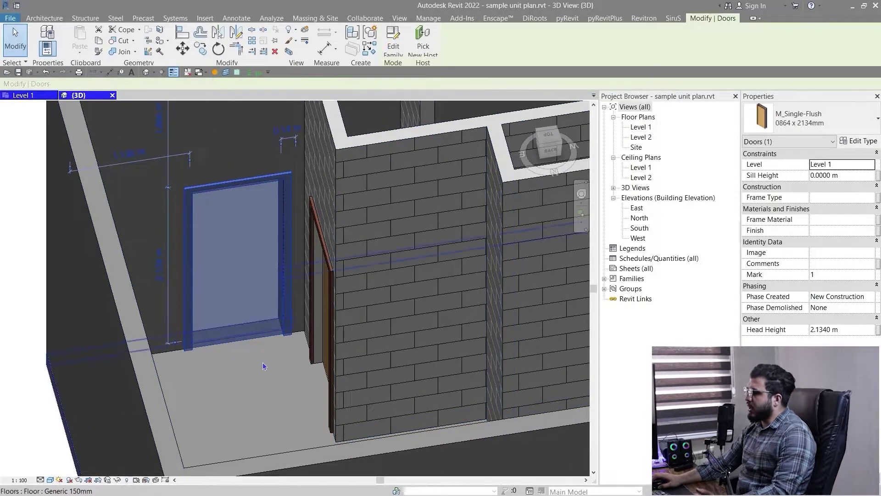
{"action": "middle_click_drag", "start_coordinate": [263, 366], "coordinate": [268, 408]}
{"action": "middle_click_drag", "start_coordinate": [246, 281], "coordinate": [249, 314]}
Set the kitchenette door's sill height to 0.1 m.
{"action": "left_click", "coordinate": [858, 174]}
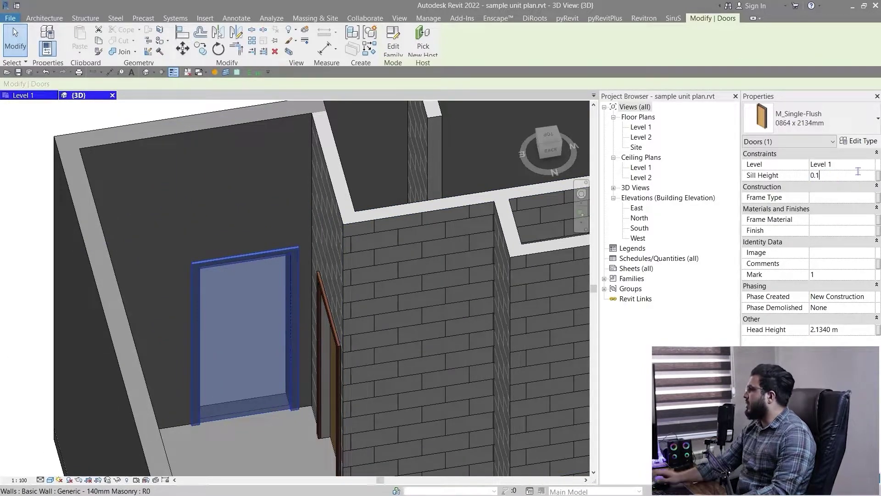
{"action": "type", "text": "0.1"}
{"action": "key", "text": "Return"}
{"action": "scroll", "coordinate": [225, 430], "scroll_direction": "down", "scroll_amount": 3}
{"action": "key", "text": "Escape"}
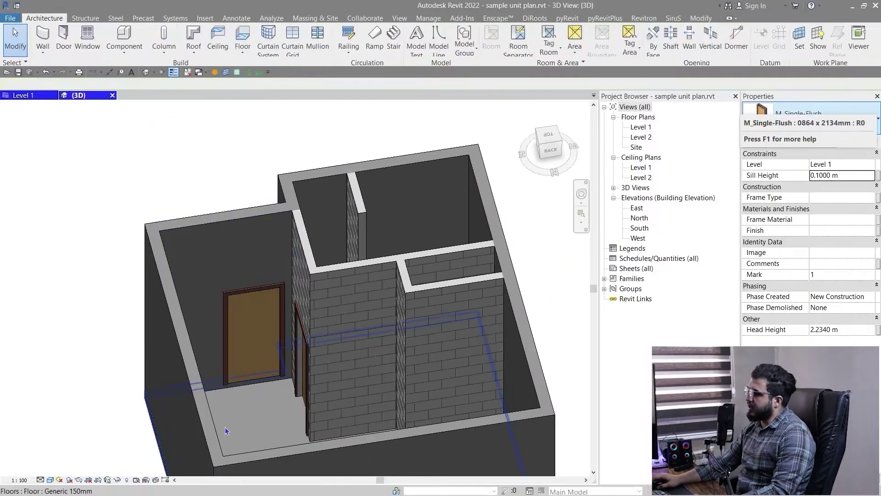
Examine the raised kitchenette door's base relative to the floor in 3D.
{"action": "scroll", "coordinate": [224, 431], "scroll_direction": "up", "scroll_amount": 5}
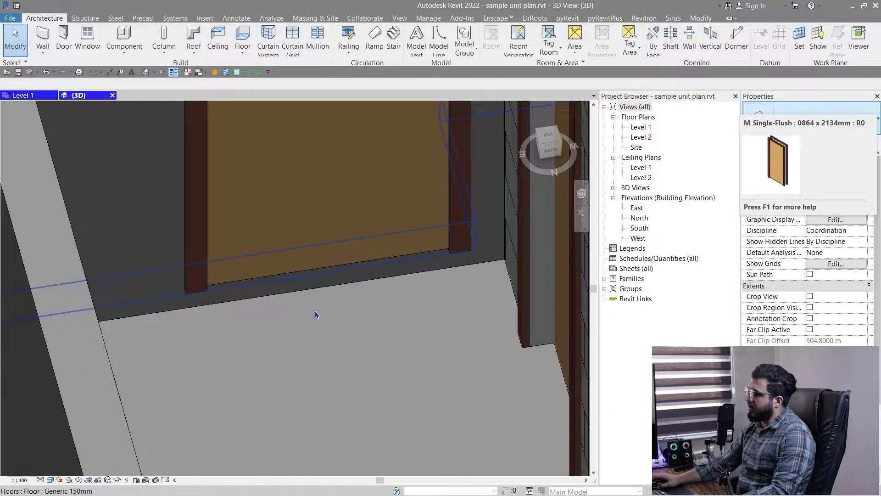
{"action": "scroll", "coordinate": [243, 334], "scroll_direction": "down", "scroll_amount": 2}
{"action": "scroll", "coordinate": [269, 299], "scroll_direction": "up", "scroll_amount": 3}
{"action": "scroll", "coordinate": [502, 269], "scroll_direction": "down", "scroll_amount": 1}
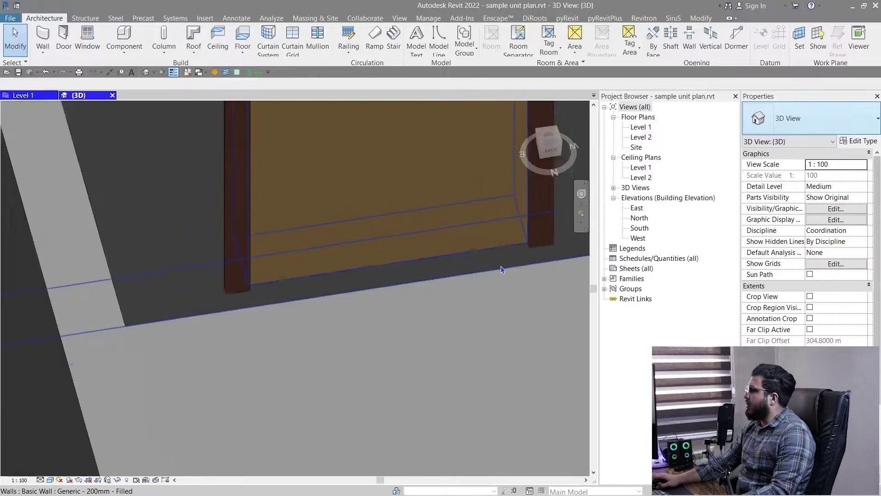
{"action": "scroll", "coordinate": [502, 269], "scroll_direction": "down", "scroll_amount": 2}
{"action": "middle_click_drag", "start_coordinate": [502, 270], "coordinate": [469, 371], "text": "shift"}
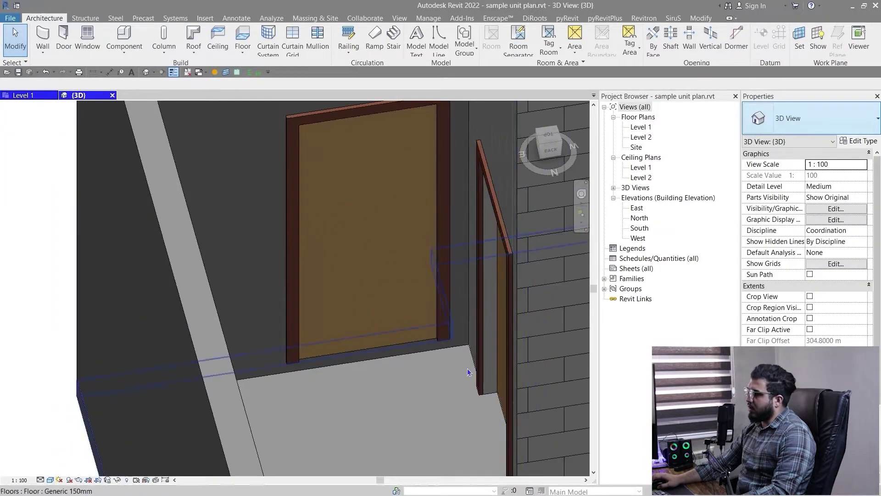
{"action": "scroll", "coordinate": [469, 372], "scroll_direction": "down", "scroll_amount": 5}
Reset the kitchenette door's sill height to 0 m and check its base against the floor.
{"action": "left_click", "coordinate": [322, 379]}
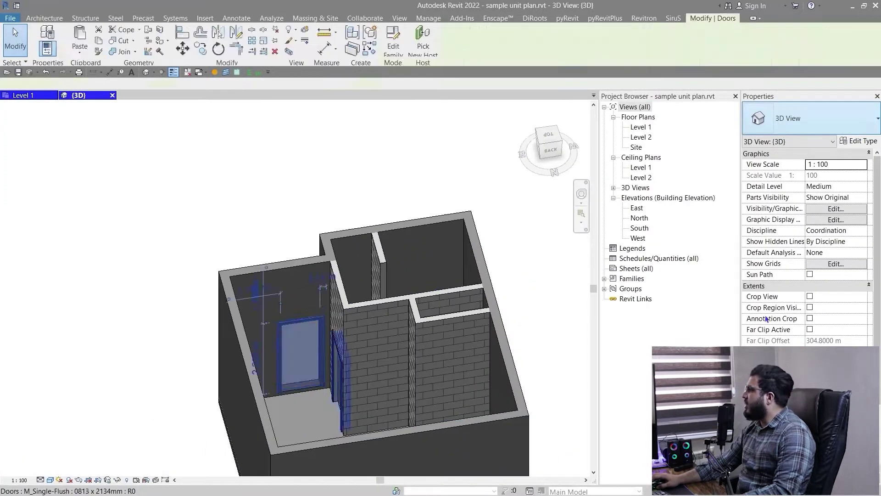
{"action": "left_click", "coordinate": [855, 176]}
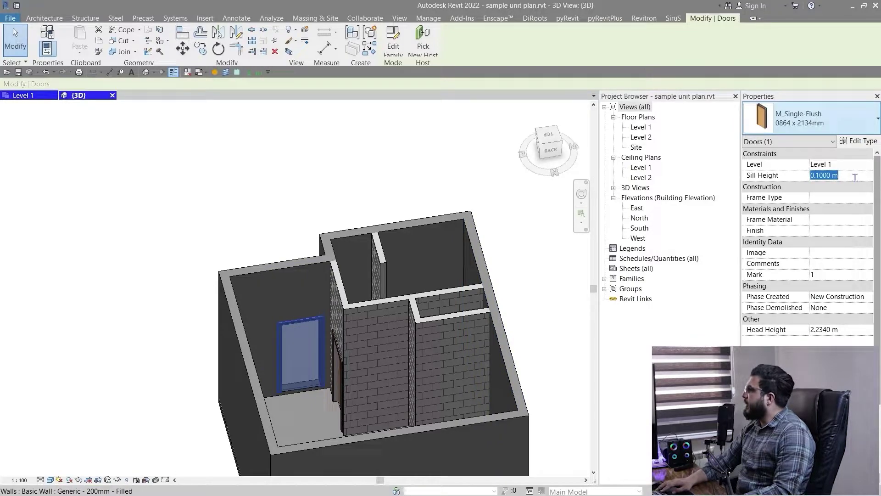
{"action": "key", "text": "Return"}
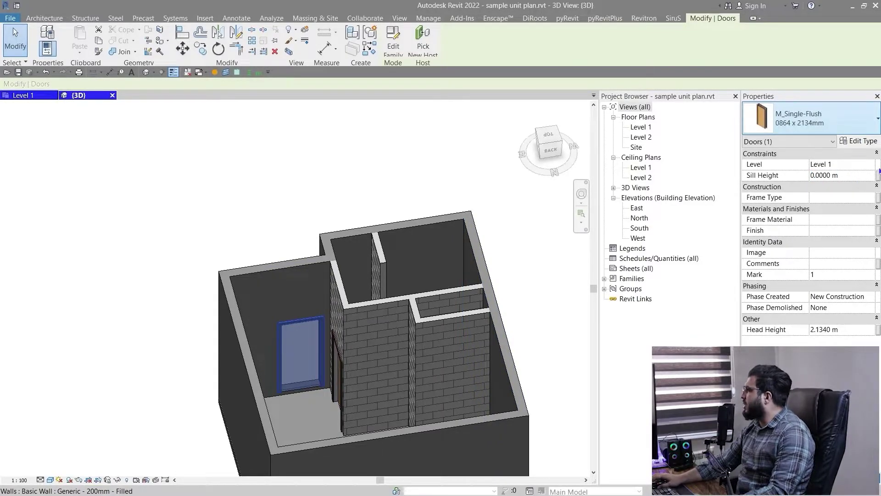
{"action": "left_click", "coordinate": [250, 169]}
{"action": "middle_click_drag", "start_coordinate": [293, 421], "coordinate": [183, 303]}
{"action": "scroll", "coordinate": [183, 303], "scroll_direction": "up", "scroll_amount": 4}
{"action": "middle_click_drag", "start_coordinate": [336, 361], "coordinate": [270, 356], "text": "shift"}
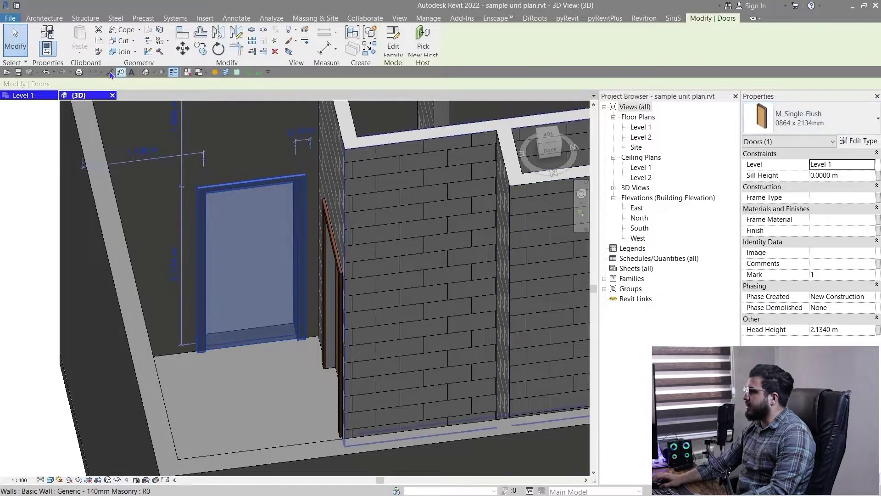
Return to the Level 1 plan and select the kitchenette door to review its placement in the lower wall.
{"action": "left_click", "coordinate": [23, 95]}
{"action": "scroll", "coordinate": [268, 420], "scroll_direction": "up", "scroll_amount": 5}
{"action": "left_click", "coordinate": [268, 420]}
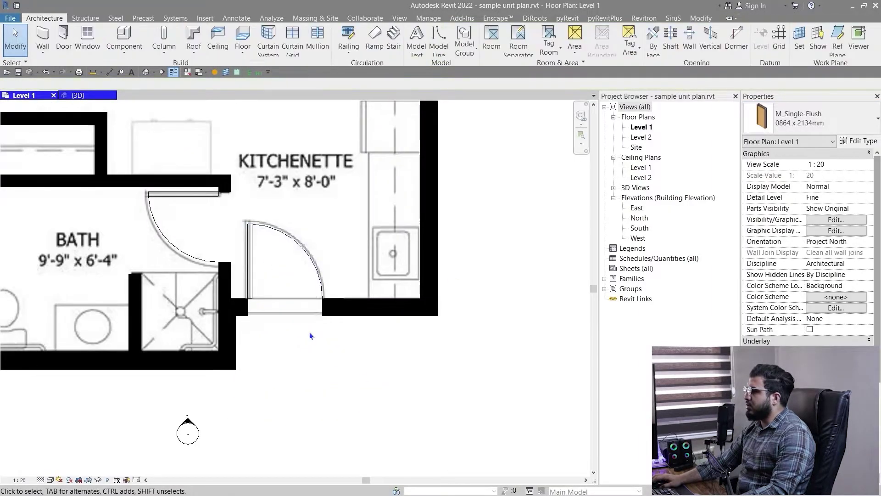
{"action": "scroll", "coordinate": [308, 322], "scroll_direction": "up", "scroll_amount": 3}
{"action": "left_click", "coordinate": [304, 297]}
{"action": "scroll", "coordinate": [284, 299], "scroll_direction": "down", "scroll_amount": 3}
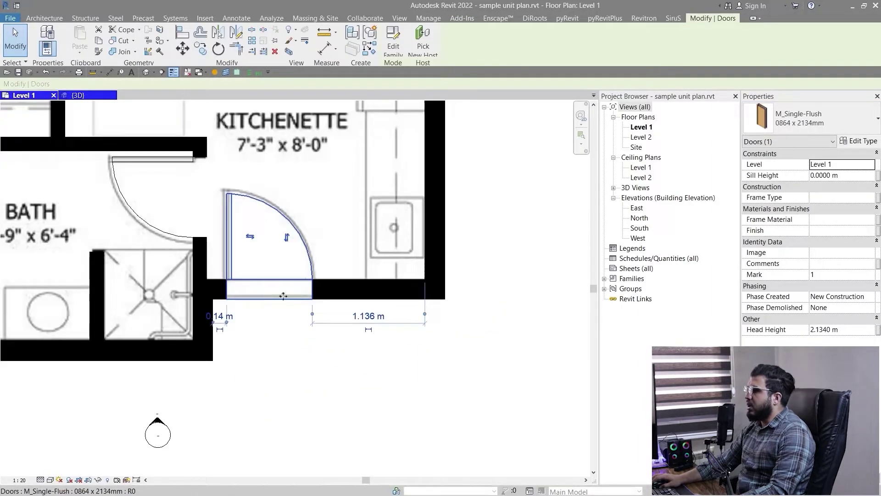
{"action": "left_click_drag", "start_coordinate": [283, 297], "coordinate": [309, 395]}
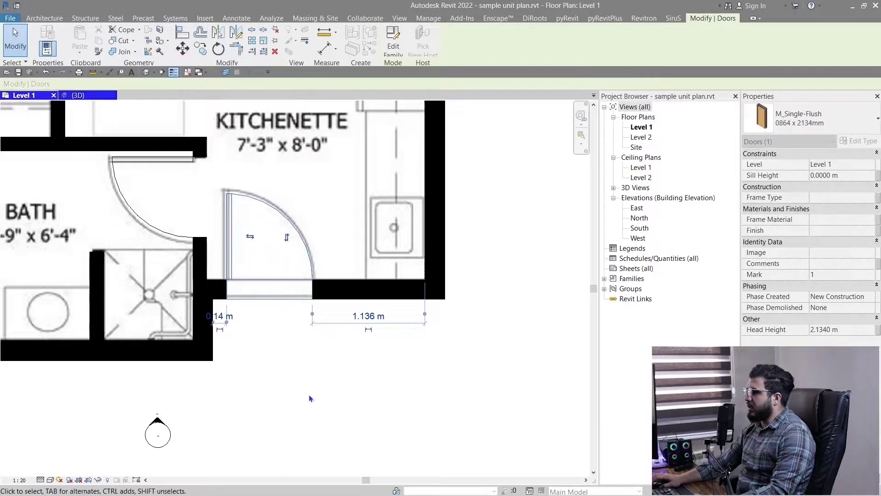
{"action": "left_click", "coordinate": [310, 395]}
{"action": "scroll", "coordinate": [319, 428], "scroll_direction": "down", "scroll_amount": 2}
{"action": "scroll", "coordinate": [353, 385], "scroll_direction": "up", "scroll_amount": 2}
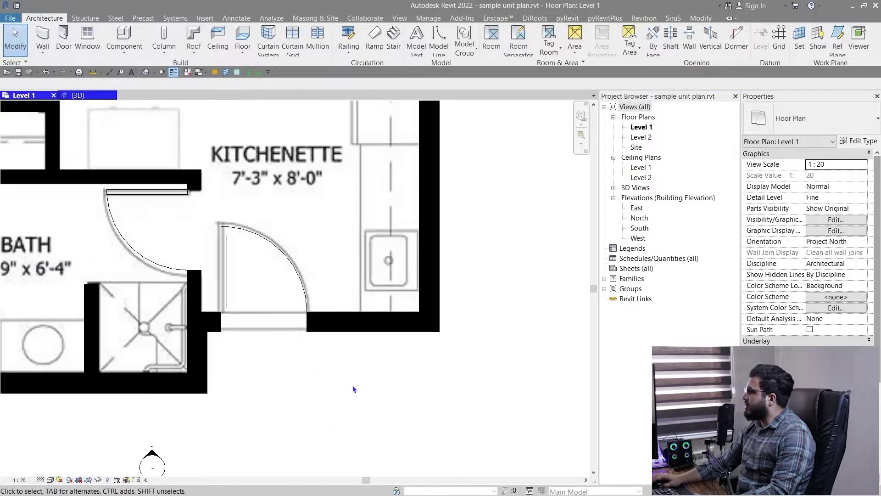
{"action": "scroll", "coordinate": [353, 384], "scroll_direction": "down", "scroll_amount": 1}
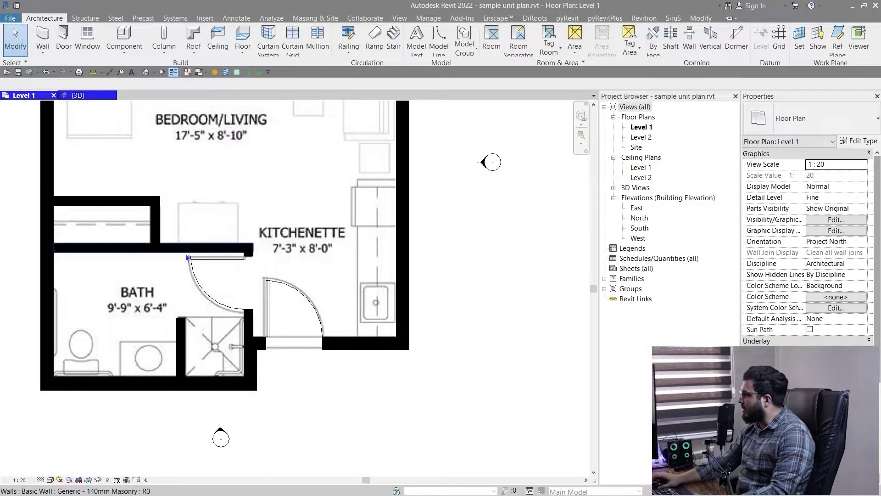
{"action": "scroll", "coordinate": [335, 321], "scroll_direction": "up", "scroll_amount": 2}
{"action": "scroll", "coordinate": [306, 344], "scroll_direction": "down", "scroll_amount": 2}
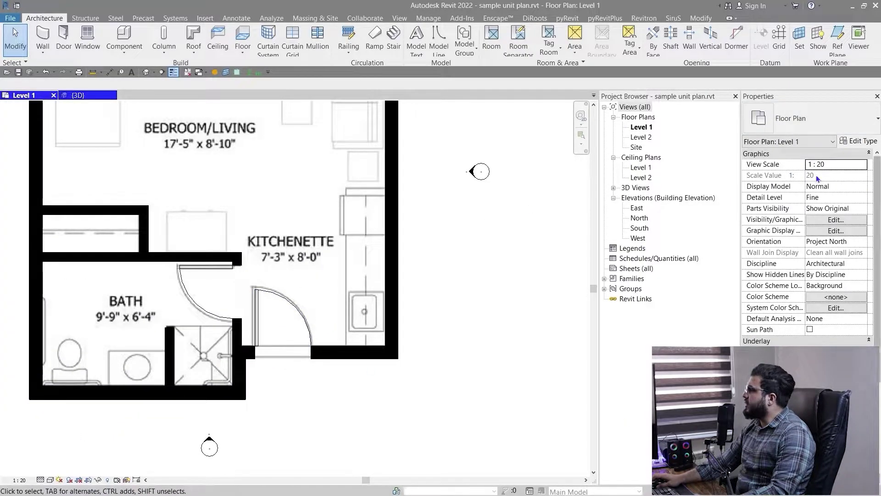
{"action": "left_click", "coordinate": [826, 121]}
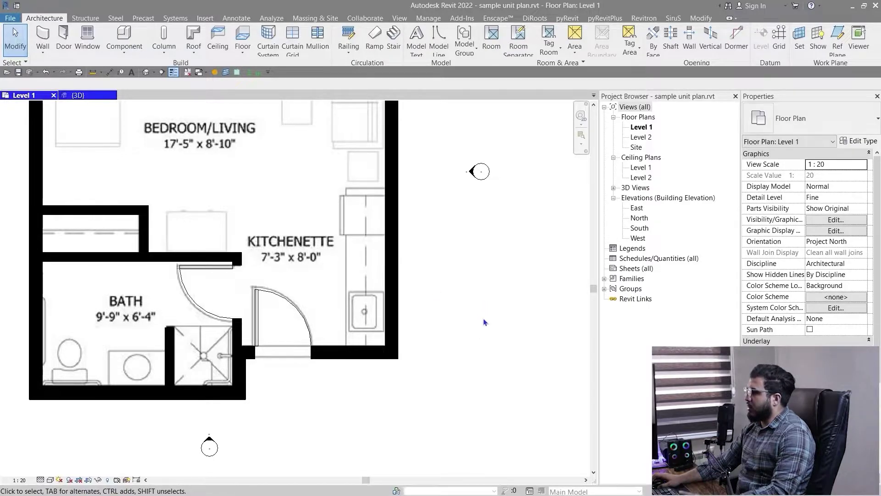
Start loading a family and browse the RVT 2021 English library to its Doors folder, showing larger thumbnails.
{"action": "middle_click_drag", "start_coordinate": [500, 324], "coordinate": [407, 338]}
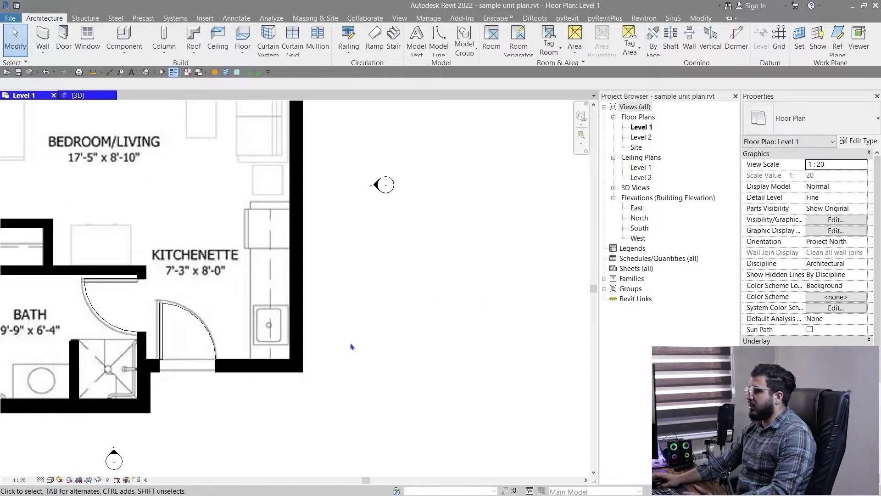
{"action": "middle_click_drag", "start_coordinate": [352, 344], "coordinate": [424, 337]}
{"action": "left_click", "coordinate": [205, 18]}
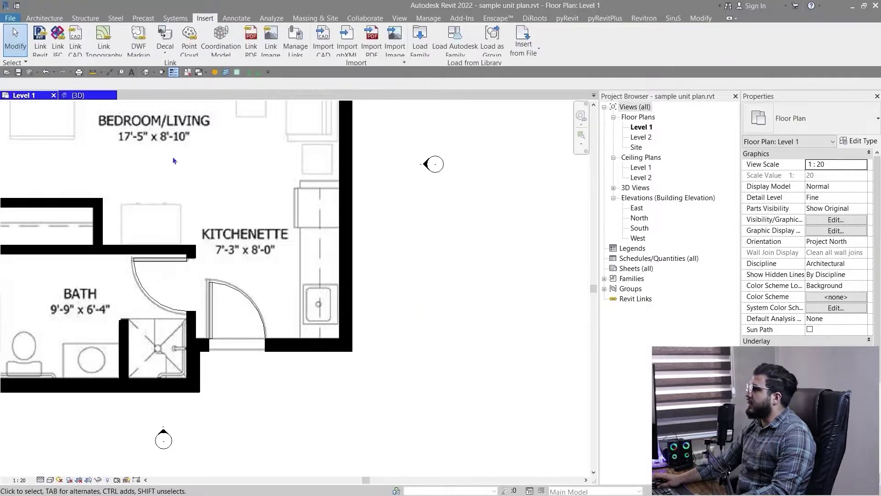
{"action": "left_click", "coordinate": [420, 46]}
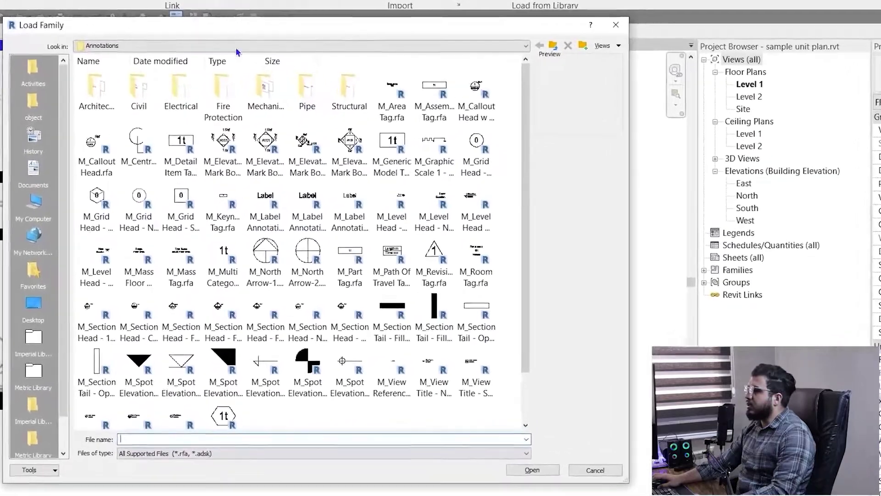
{"action": "left_click", "coordinate": [237, 48]}
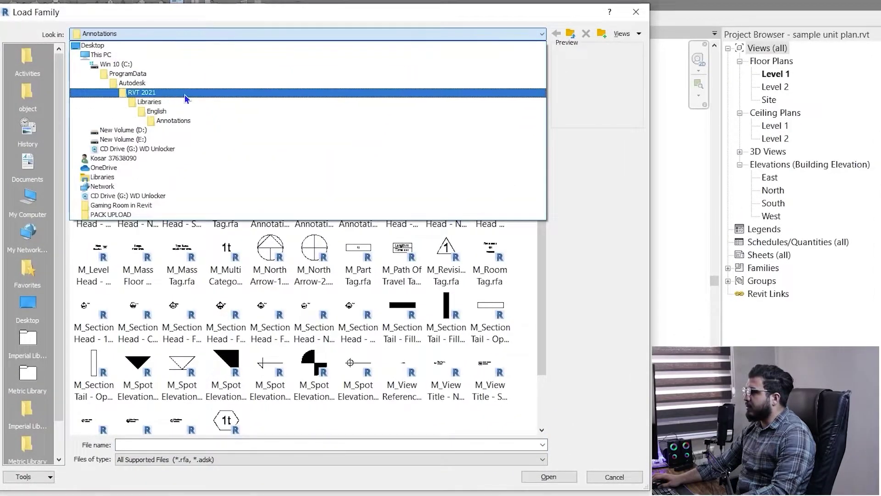
{"action": "left_click", "coordinate": [186, 93]}
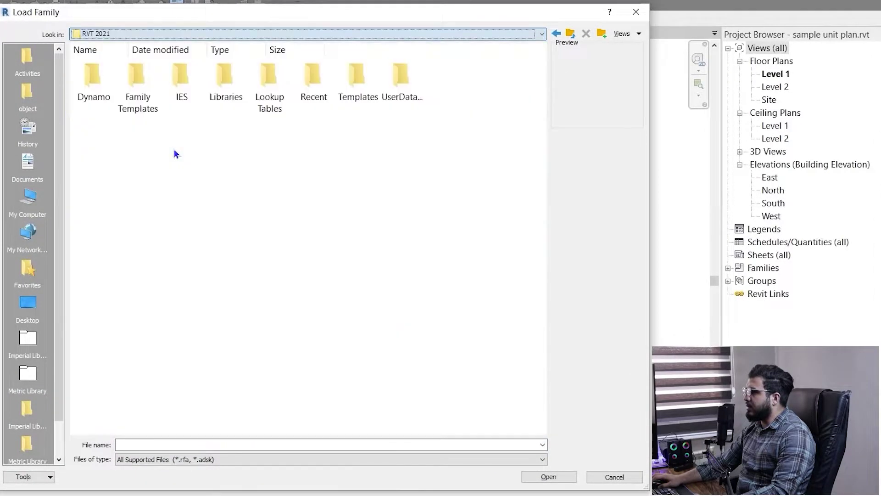
{"action": "double_click", "coordinate": [225, 84]}
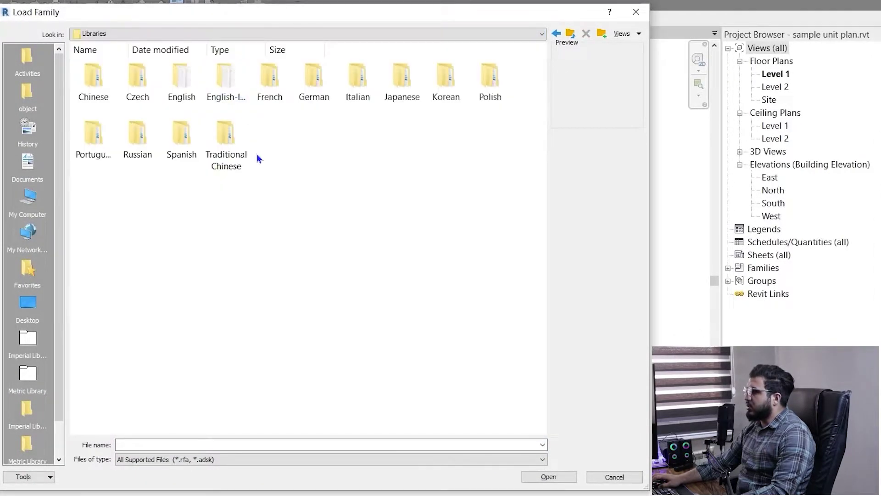
{"action": "double_click", "coordinate": [184, 89]}
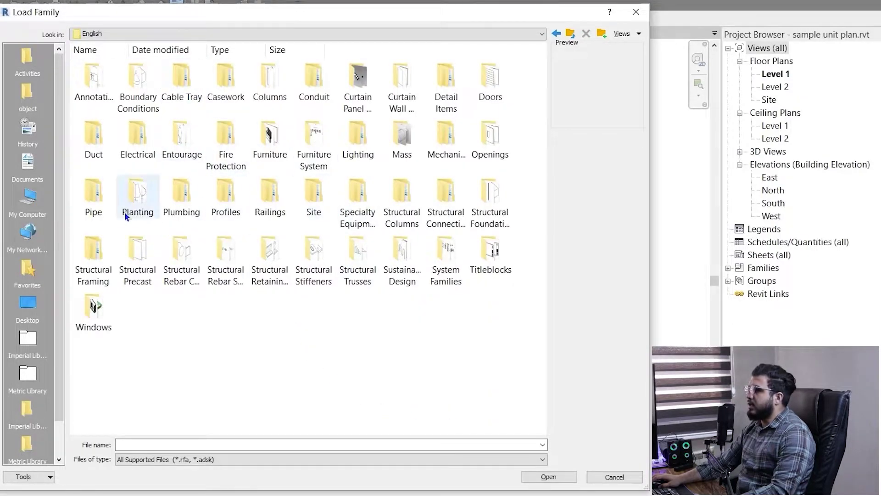
{"action": "double_click", "coordinate": [492, 77]}
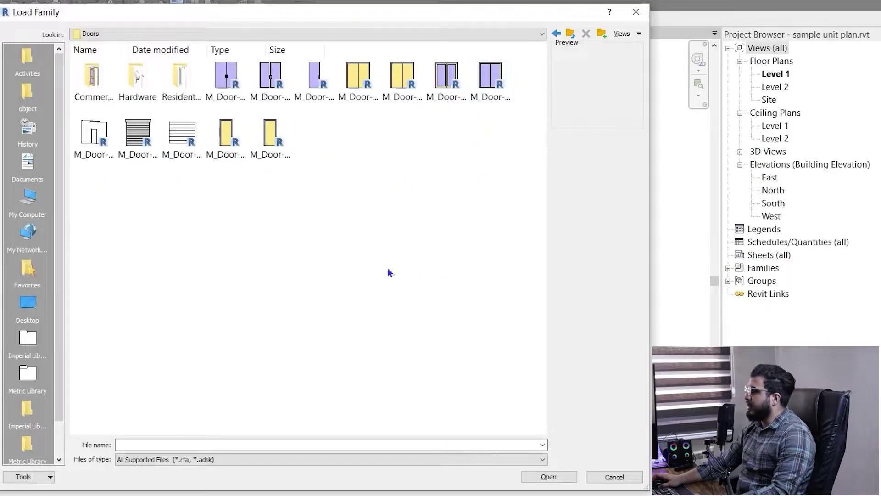
{"action": "scroll", "coordinate": [388, 273], "scroll_direction": "up", "scroll_amount": 4, "text": "ctrl"}
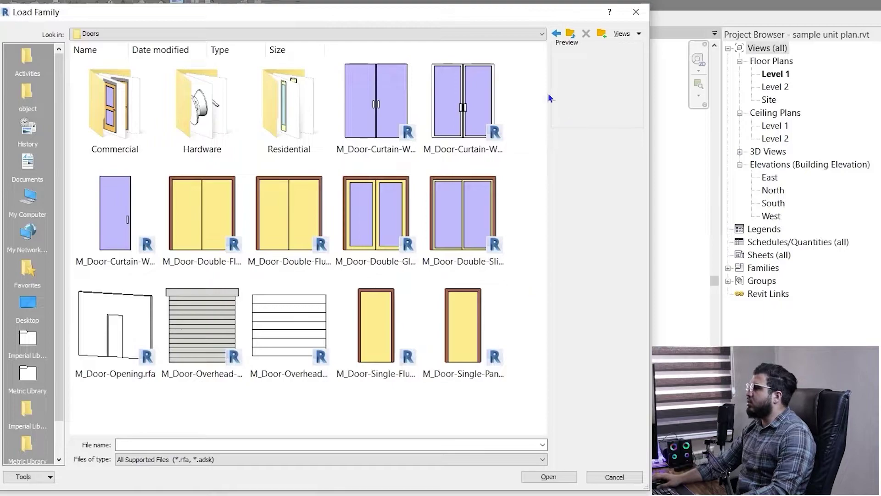
Preview the curtain wall and double door families in the Doors folder.
{"action": "left_click", "coordinate": [377, 105]}
{"action": "left_click", "coordinate": [450, 117]}
{"action": "left_click", "coordinate": [115, 232]}
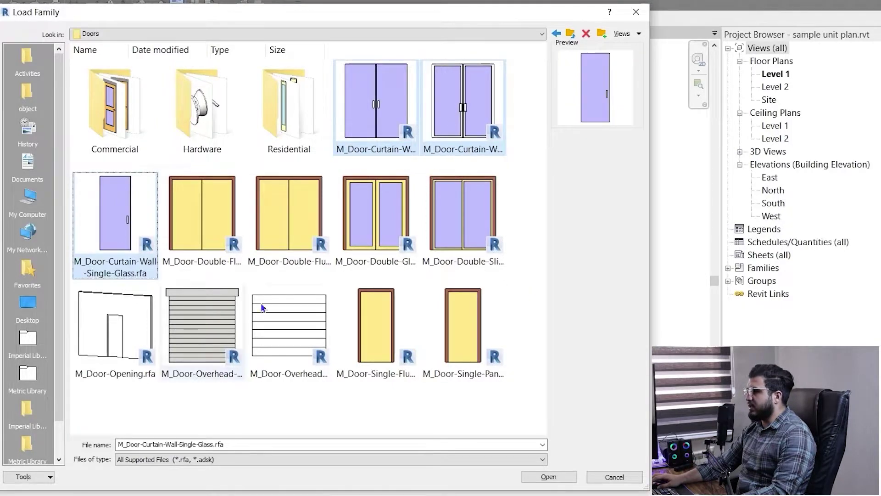
{"action": "left_click", "coordinate": [204, 220]}
{"action": "left_click", "coordinate": [294, 239]}
{"action": "left_click", "coordinate": [377, 230]}
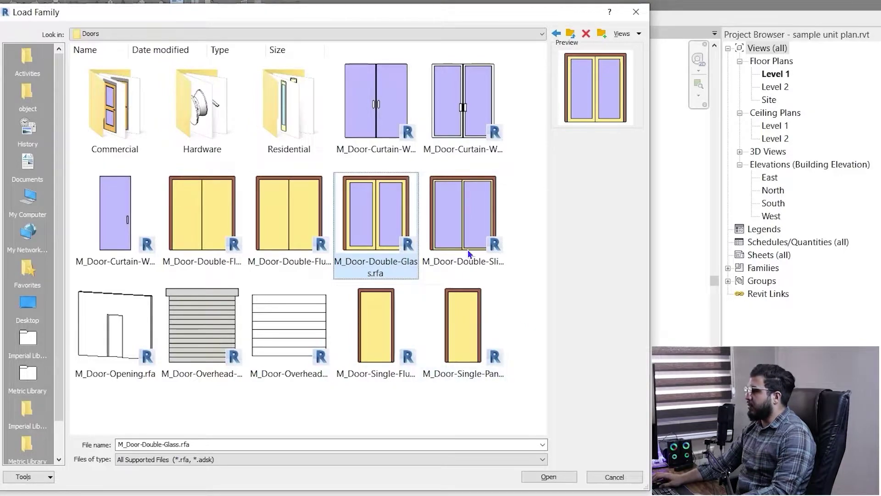
{"action": "left_click", "coordinate": [462, 216]}
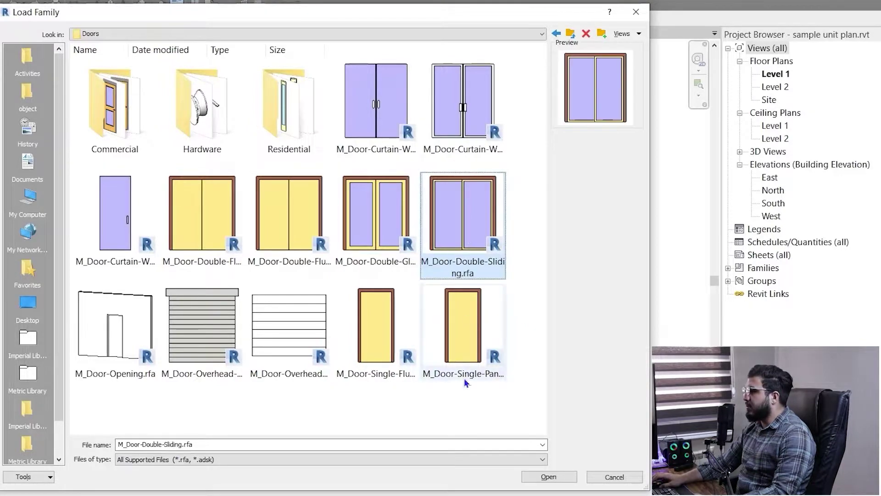
{"action": "left_click", "coordinate": [380, 262]}
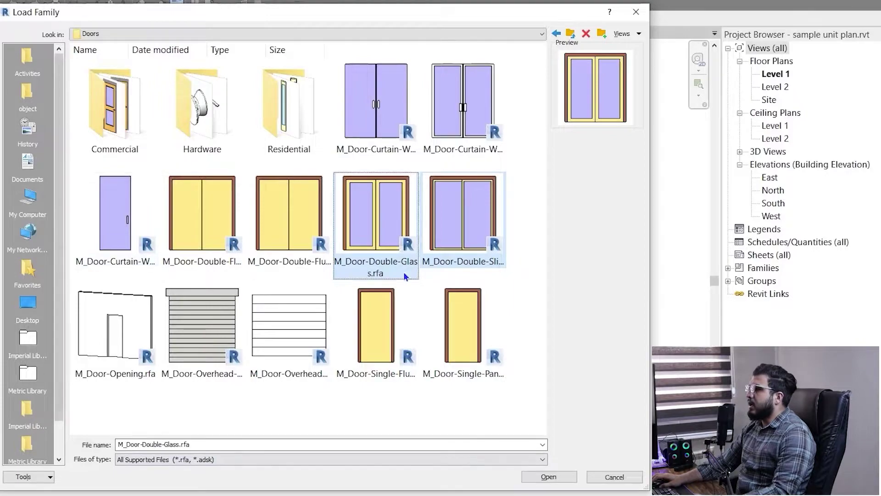
Look through the door families in the Commercial folder, then return to the Doors folder.
{"action": "double_click", "coordinate": [126, 136]}
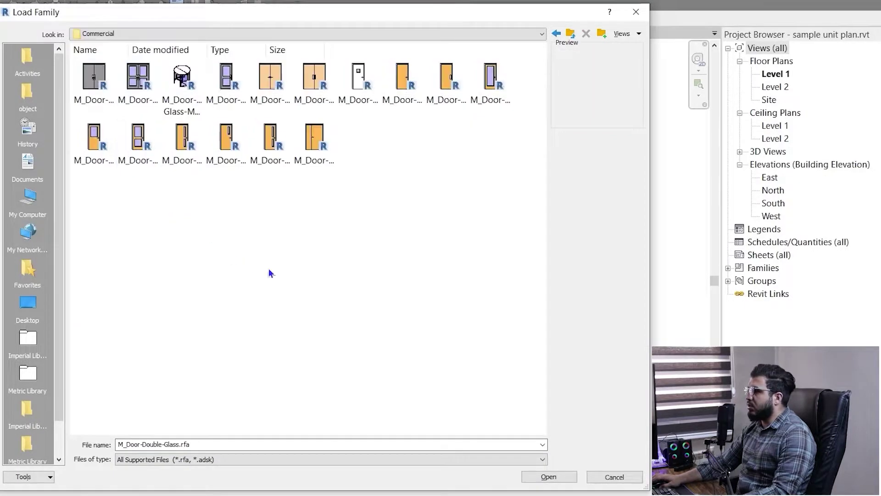
{"action": "scroll", "coordinate": [269, 273], "scroll_direction": "up", "scroll_amount": 2, "text": "ctrl"}
{"action": "scroll", "coordinate": [276, 275], "scroll_direction": "down", "scroll_amount": 2}
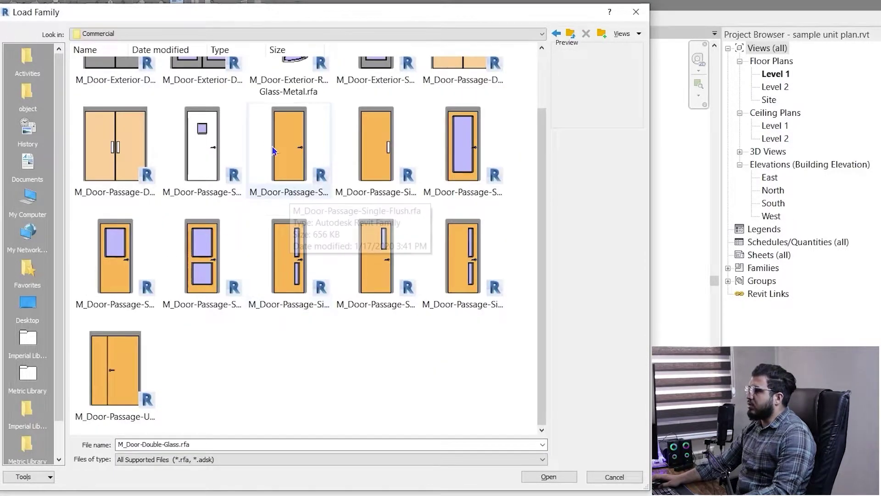
{"action": "left_click", "coordinate": [571, 34]}
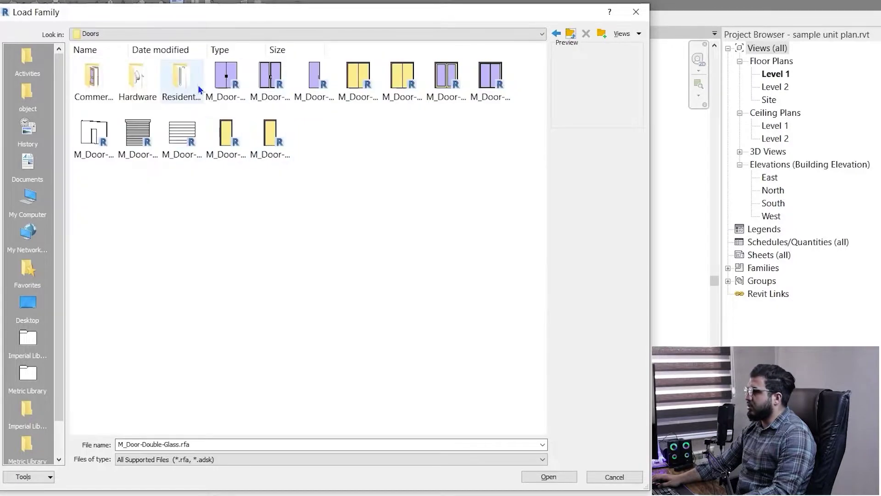
Open four Residential door families together: interior single 4-panel, interior single full glass, exterior single-entry half flat glass and exterior double full glass.
{"action": "double_click", "coordinate": [182, 81]}
{"action": "scroll", "coordinate": [300, 268], "scroll_direction": "up", "scroll_amount": 2, "text": "ctrl"}
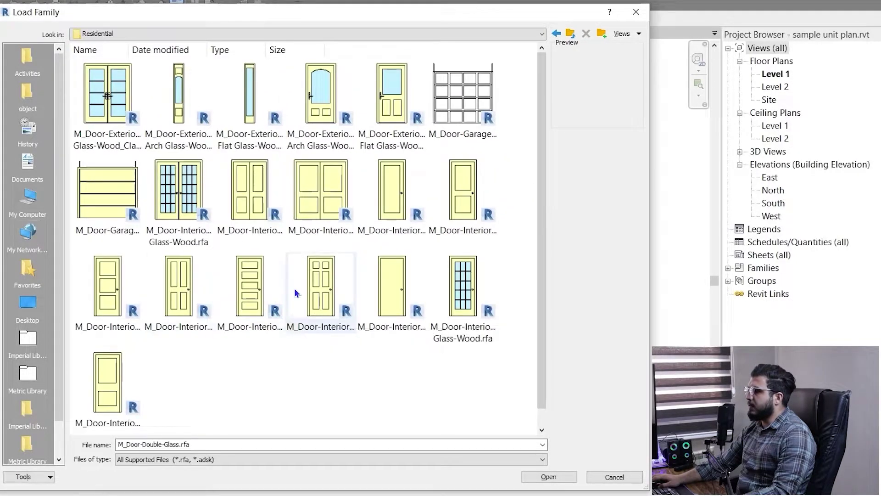
{"action": "left_click", "coordinate": [192, 308]}
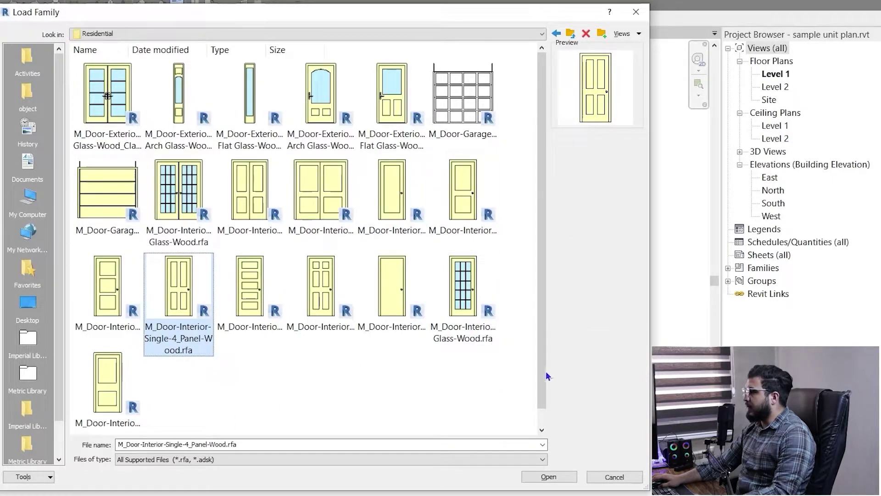
{"action": "left_click", "coordinate": [468, 283]}
{"action": "left_click", "coordinate": [392, 94]}
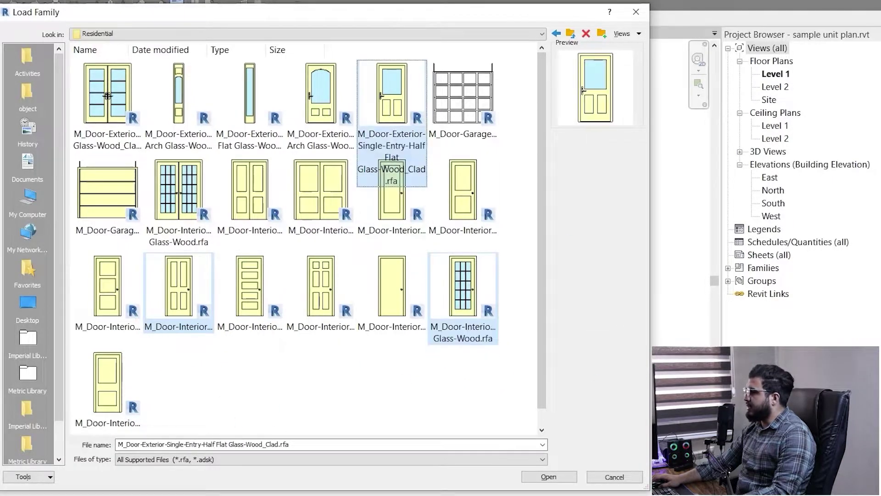
{"action": "left_click", "coordinate": [120, 126]}
{"action": "left_click", "coordinate": [549, 477]}
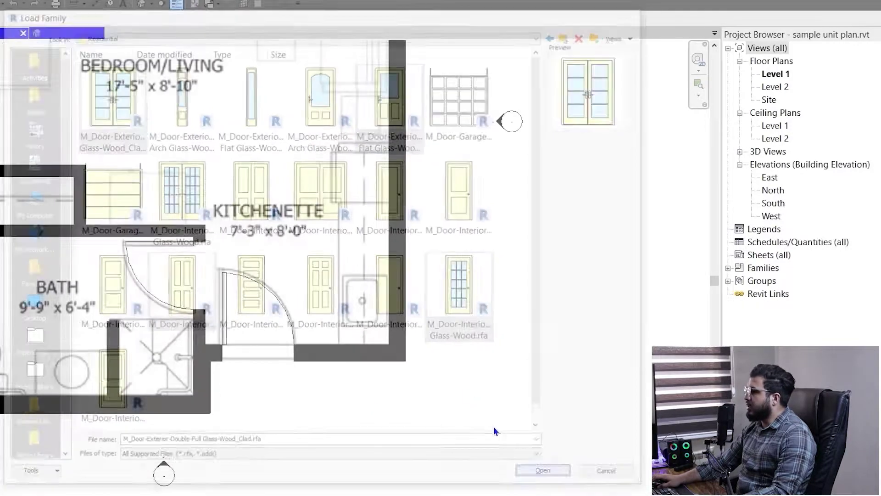
For the exterior double full glass door family, choose the types from 1500 x 2000mm through 1700 x 2100mm.
{"action": "mouse_move", "coordinate": [371, 82]}
{"action": "left_mouse_down"}
{"action": "mouse_move", "coordinate": [276, 49]}
{"action": "mouse_move", "coordinate": [383, 87]}
{"action": "mouse_move", "coordinate": [374, 84]}
{"action": "left_mouse_up"}
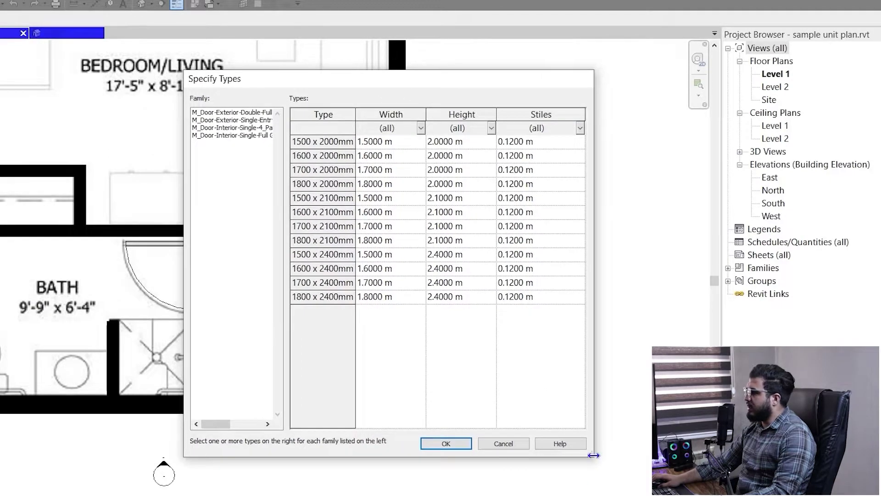
{"action": "left_click_drag", "start_coordinate": [594, 455], "coordinate": [601, 455]}
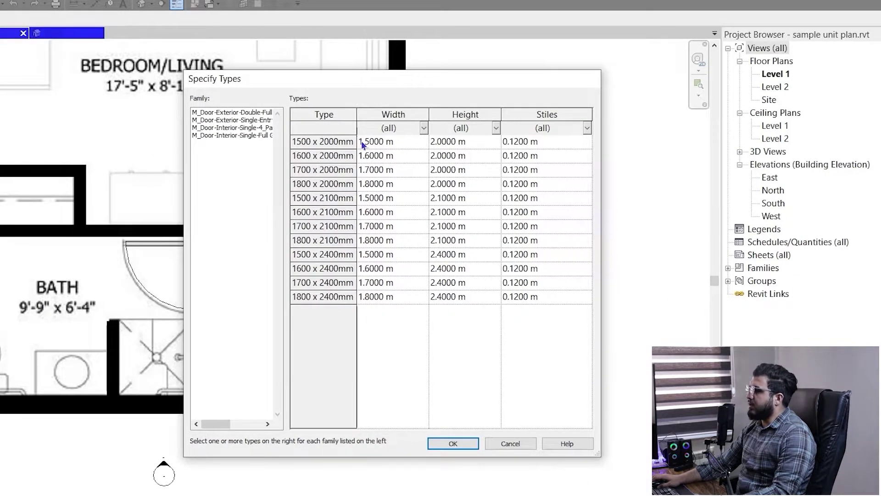
{"action": "left_click_drag", "start_coordinate": [454, 78], "coordinate": [439, 69]}
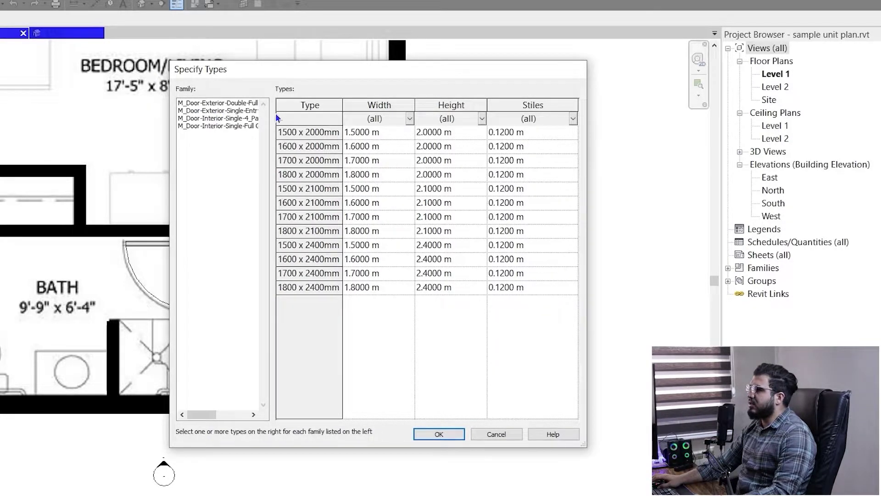
{"action": "left_click", "coordinate": [311, 141]}
{"action": "left_click", "coordinate": [335, 188]}
{"action": "left_click", "coordinate": [328, 261], "text": "shift"}
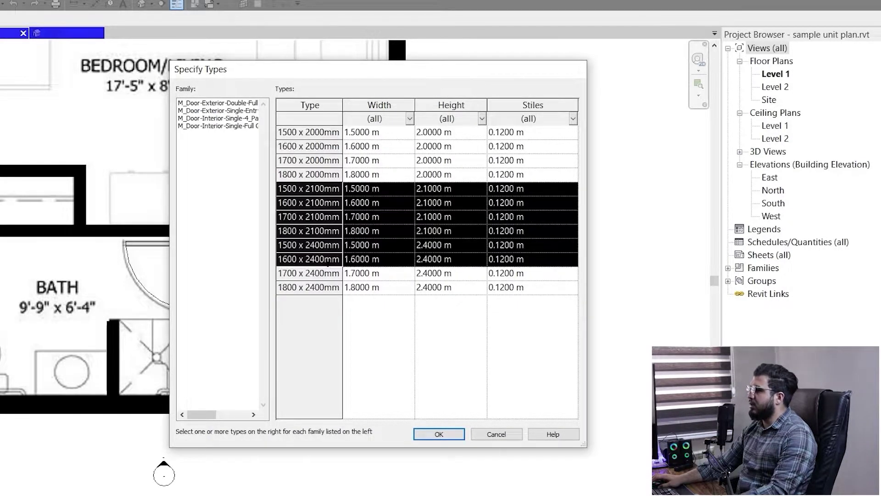
{"action": "left_click", "coordinate": [323, 136]}
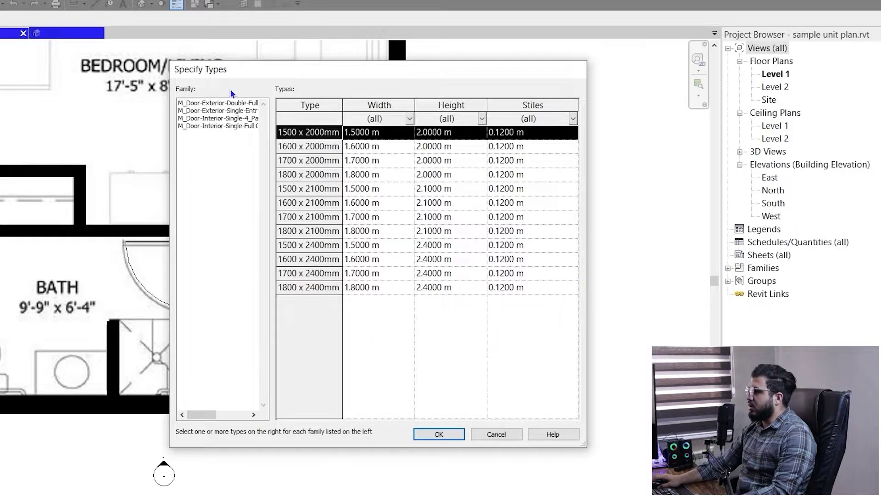
{"action": "left_click", "coordinate": [235, 102]}
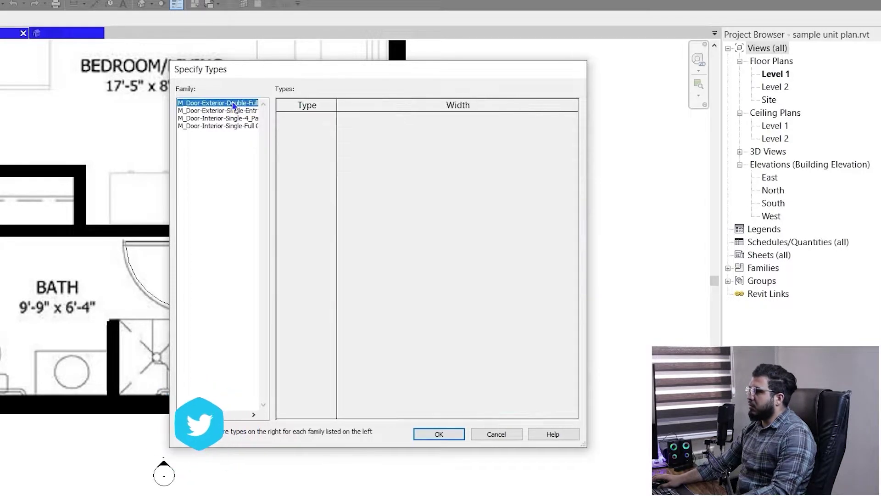
{"action": "left_click", "coordinate": [325, 222], "text": "shift"}
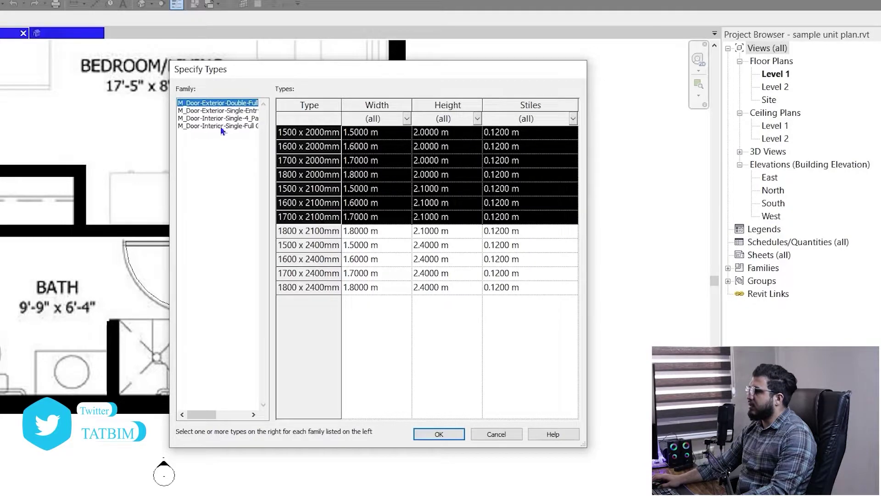
For the exterior single-entry door family, choose the types from 750 x 2000mm through 850 x 2100mm.
{"action": "left_click", "coordinate": [226, 111]}
{"action": "left_click", "coordinate": [315, 133]}
{"action": "left_click", "coordinate": [304, 222], "text": "shift"}
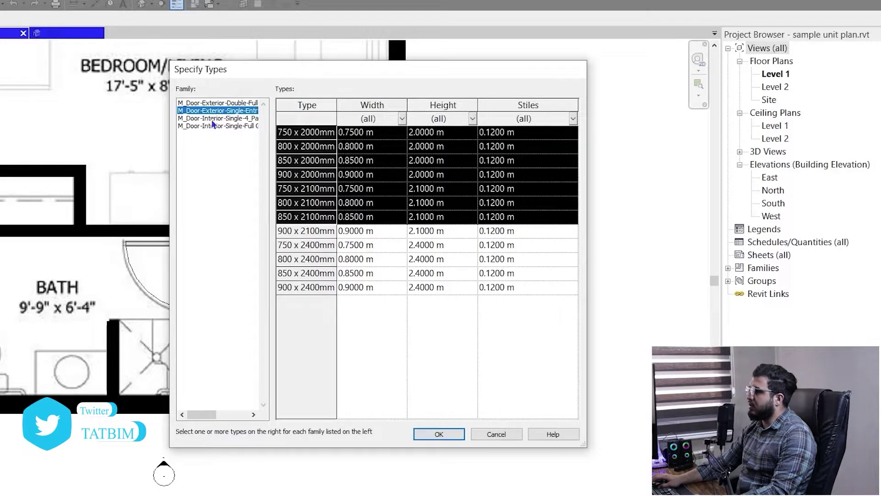
For the interior single 4-panel door family, choose the types from 300 x 2000mm through 700 x 2000mm.
{"action": "left_click", "coordinate": [213, 118]}
{"action": "left_click", "coordinate": [299, 131]}
{"action": "left_click", "coordinate": [323, 246], "text": "shift"}
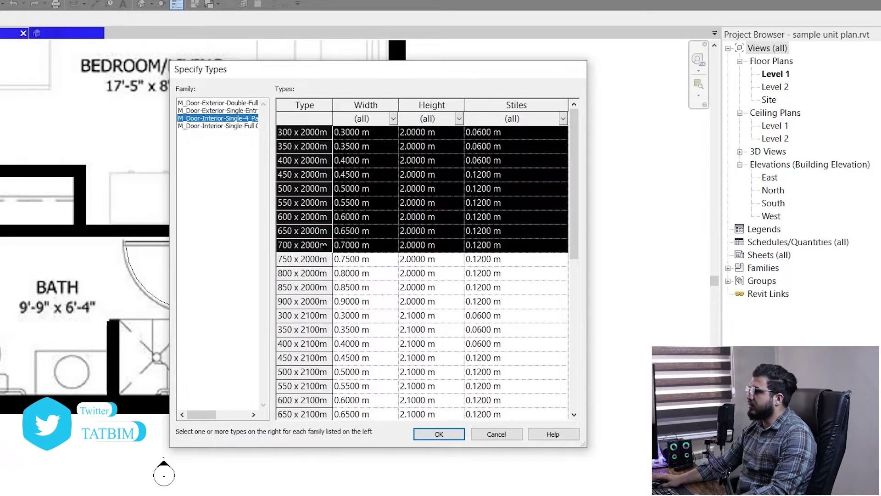
Choose types 450 x 2000mm through 850 x 2000mm for the interior single full glass door and load all selected types.
{"action": "left_click", "coordinate": [225, 127]}
{"action": "left_click", "coordinate": [300, 133]}
{"action": "left_click", "coordinate": [324, 245], "text": "shift"}
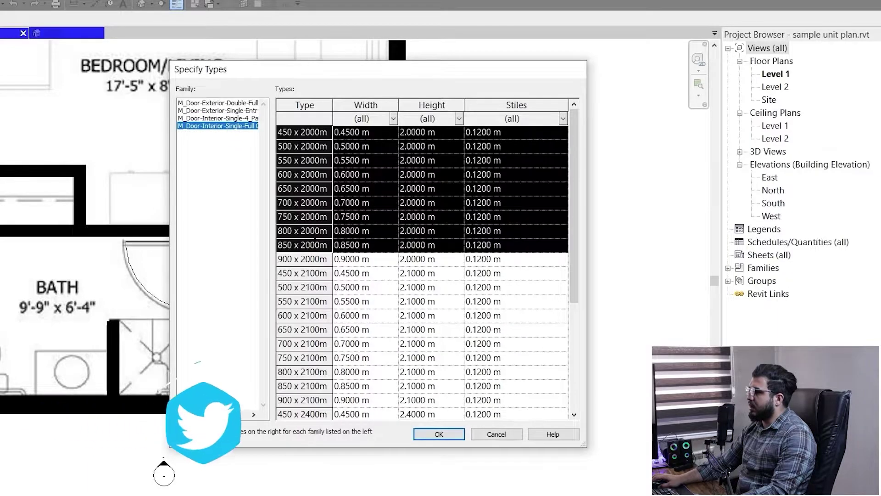
{"action": "left_click", "coordinate": [215, 103]}
{"action": "left_click", "coordinate": [216, 118]}
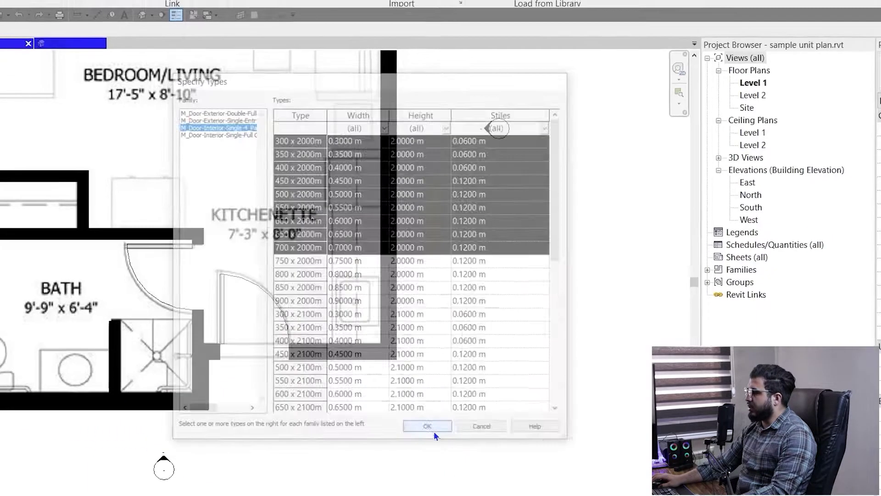
{"action": "left_click", "coordinate": [439, 434]}
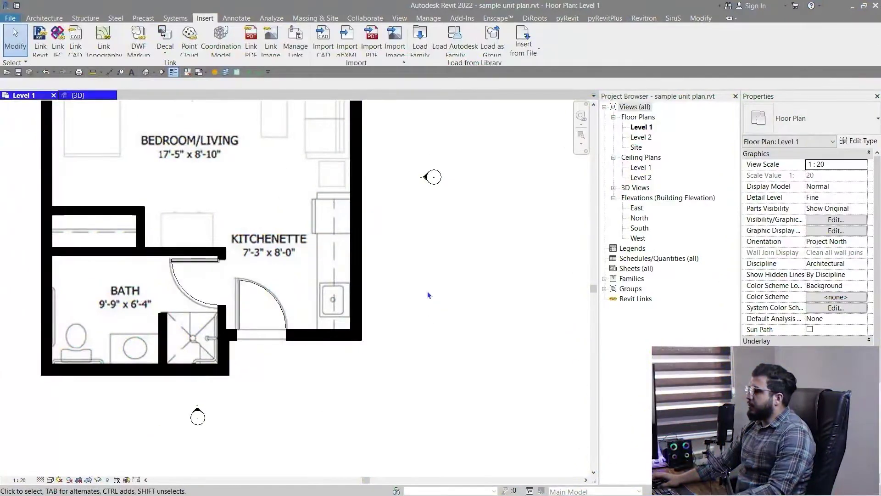
Change the kitchenette entrance door from the flush family to M_Door-Interior-Single-Full Glass-Wood, type 550 x 2000mm.
{"action": "middle_click_drag", "start_coordinate": [397, 290], "coordinate": [425, 289]}
{"action": "scroll", "coordinate": [298, 239], "scroll_direction": "up", "scroll_amount": 2}
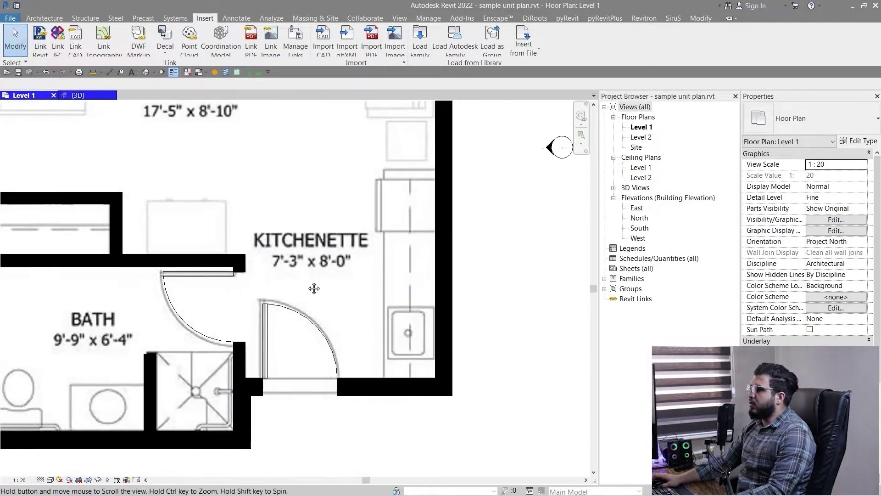
{"action": "scroll", "coordinate": [275, 293], "scroll_direction": "up", "scroll_amount": 3}
{"action": "left_click", "coordinate": [208, 283]}
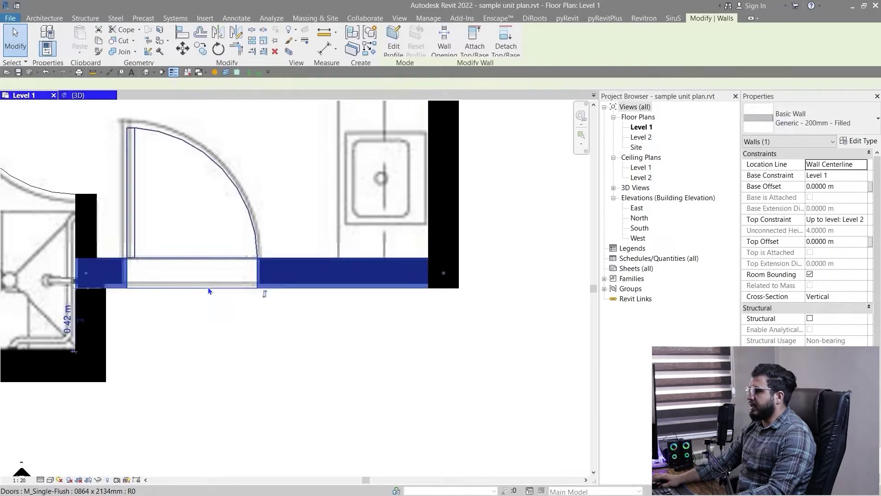
{"action": "left_click", "coordinate": [208, 288]}
{"action": "left_click", "coordinate": [221, 325]}
{"action": "left_click", "coordinate": [219, 168]}
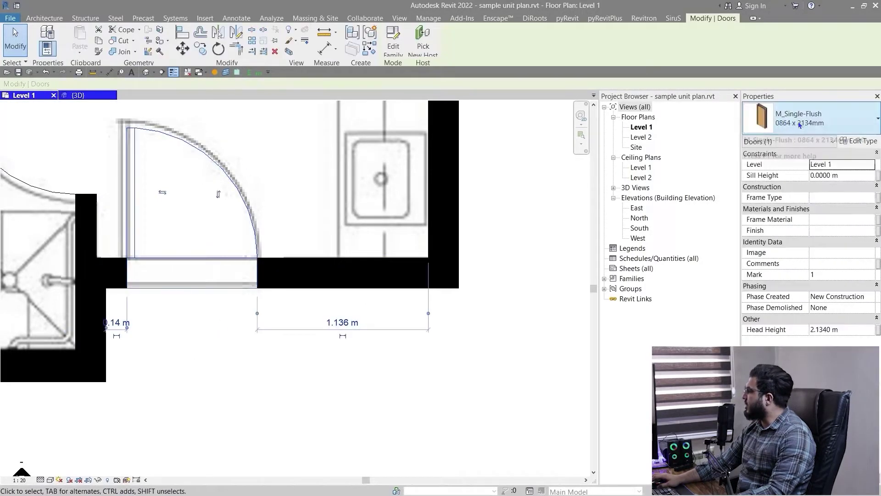
{"action": "left_click", "coordinate": [806, 125]}
{"action": "scroll", "coordinate": [704, 236], "scroll_direction": "up", "scroll_amount": 5}
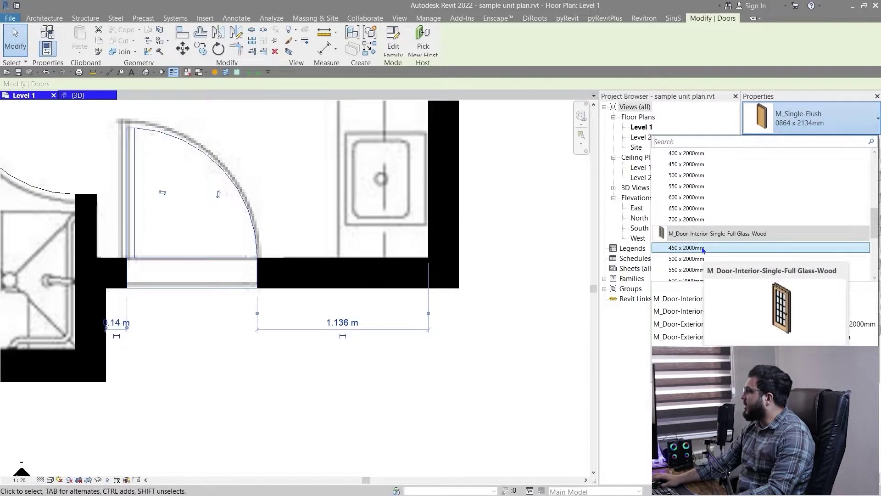
{"action": "left_click", "coordinate": [691, 270]}
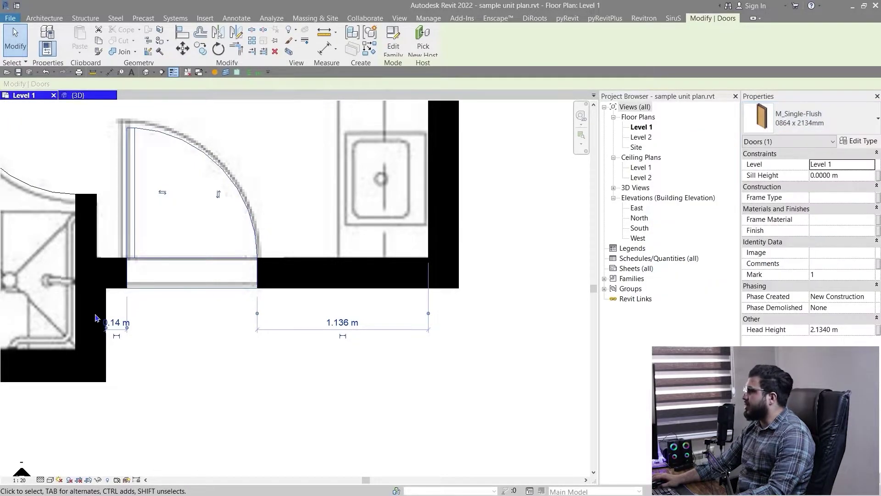
{"action": "left_click", "coordinate": [327, 387]}
In the 3D view, change the entrance door's full glass type to 750 x 2000mm.
{"action": "left_click", "coordinate": [79, 95]}
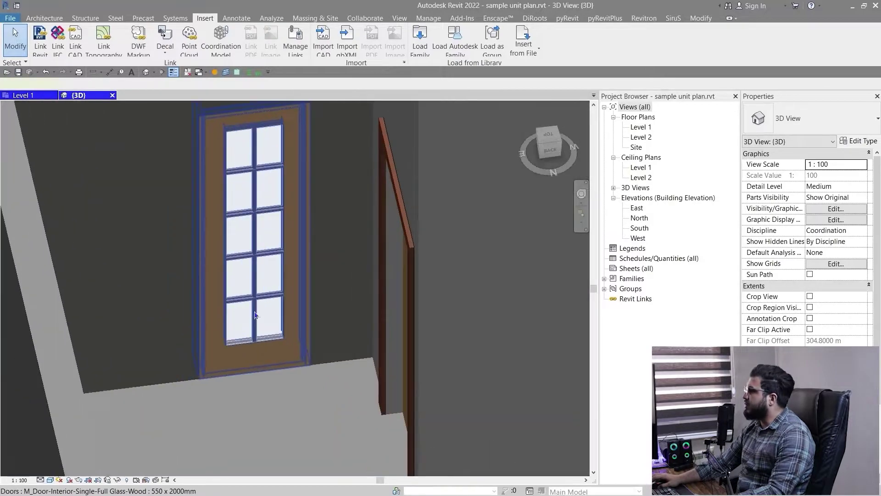
{"action": "left_click", "coordinate": [256, 315]}
{"action": "left_click", "coordinate": [836, 116]}
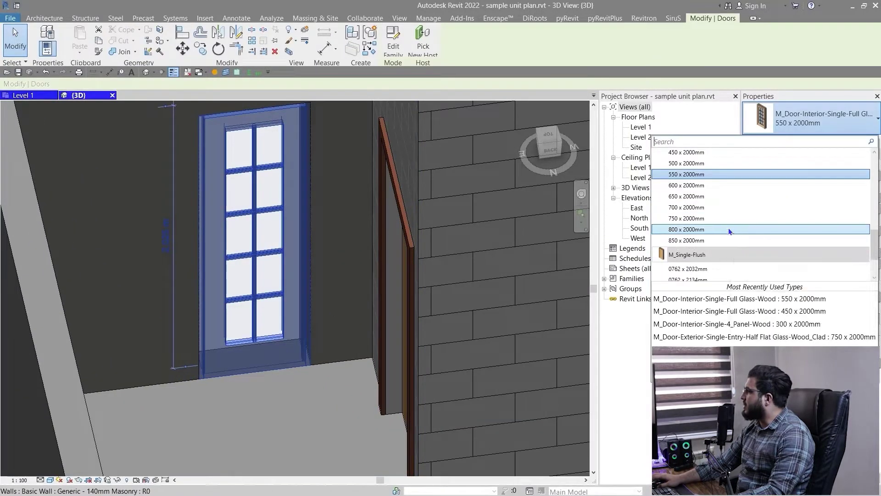
{"action": "left_click", "coordinate": [719, 218]}
{"action": "scroll", "coordinate": [275, 367], "scroll_direction": "down", "scroll_amount": 3}
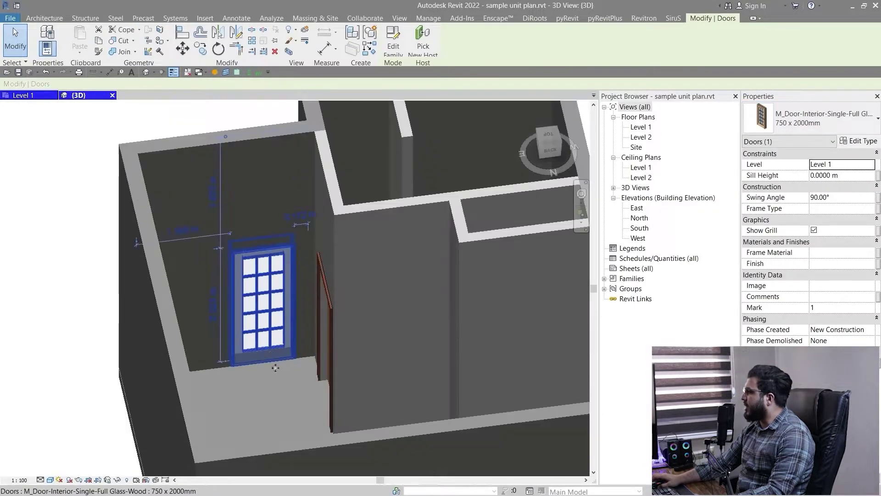
{"action": "left_click", "coordinate": [99, 398]}
Set the entrance door to the 850 x 2000mm type of the M_Door-Interior-Single-Full Glass-Wood family.
{"action": "middle_click_drag", "start_coordinate": [258, 408], "coordinate": [586, 307], "text": "shift"}
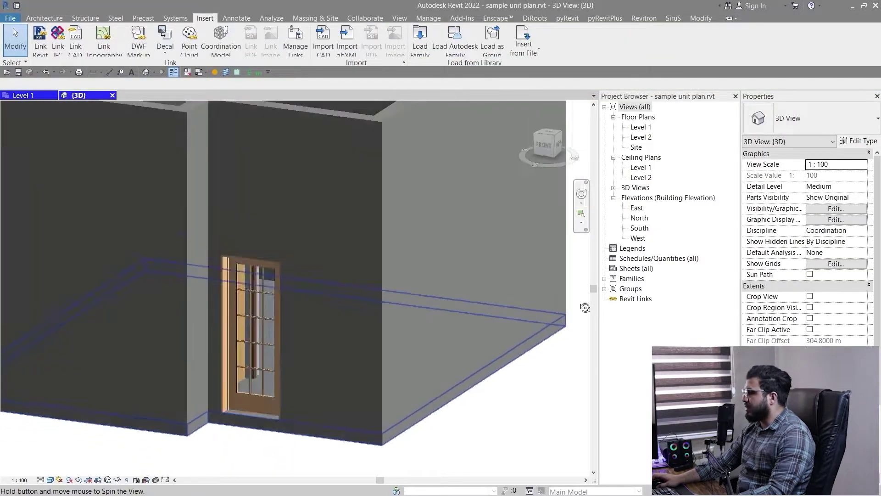
{"action": "scroll", "coordinate": [292, 383], "scroll_direction": "up", "scroll_amount": 5}
{"action": "left_click", "coordinate": [238, 322]}
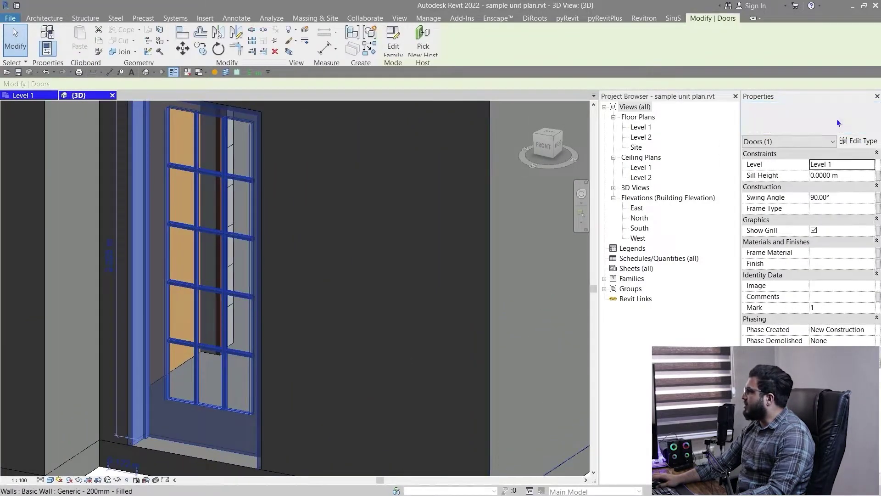
{"action": "left_click", "coordinate": [840, 124]}
{"action": "left_click", "coordinate": [351, 307]}
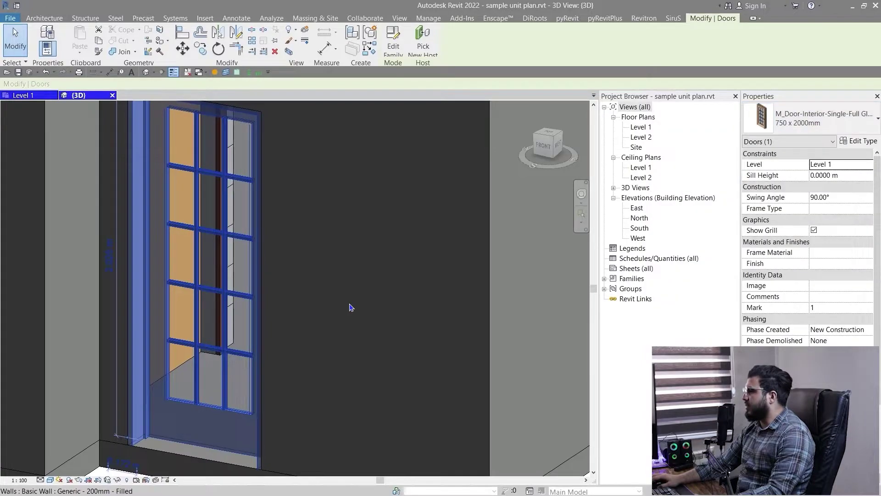
{"action": "scroll", "coordinate": [351, 308], "scroll_direction": "down", "scroll_amount": 4}
On the Level 1 plan, nudge the entrance door toward the bath wall to a distance of 0.092 m, then deselect it.
{"action": "left_click", "coordinate": [23, 95]}
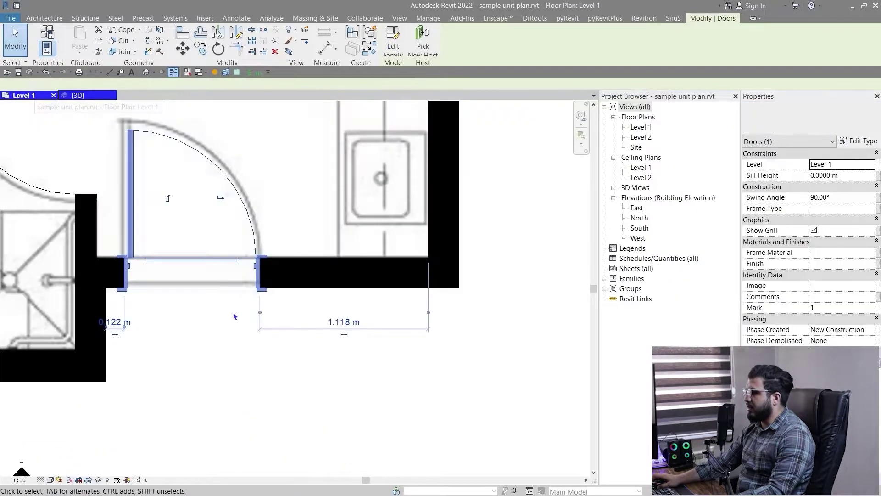
{"action": "scroll", "coordinate": [221, 317], "scroll_direction": "up", "scroll_amount": 5}
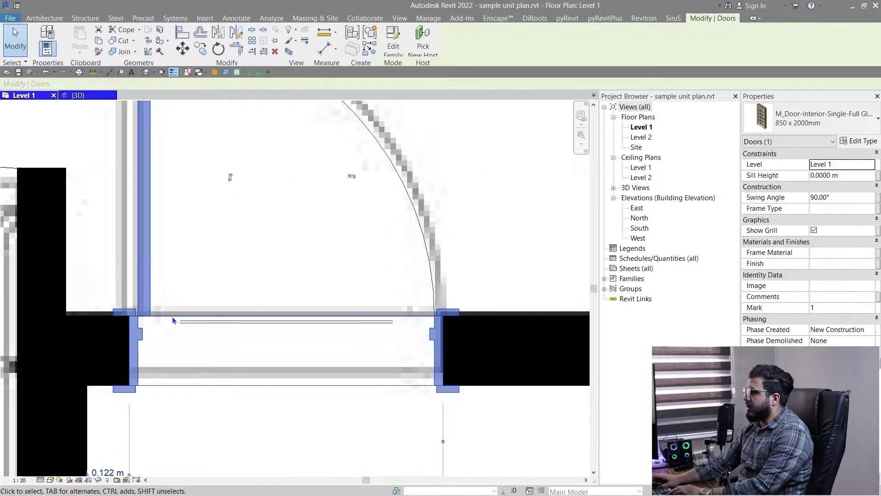
{"action": "key", "text": "Left"}
{"action": "key", "text": "Left"}
{"action": "key", "text": "Left"}
{"action": "key", "text": "Left"}
{"action": "key", "text": "Left"}
{"action": "key", "text": "Left"}
{"action": "scroll", "coordinate": [263, 440], "scroll_direction": "down", "scroll_amount": 2}
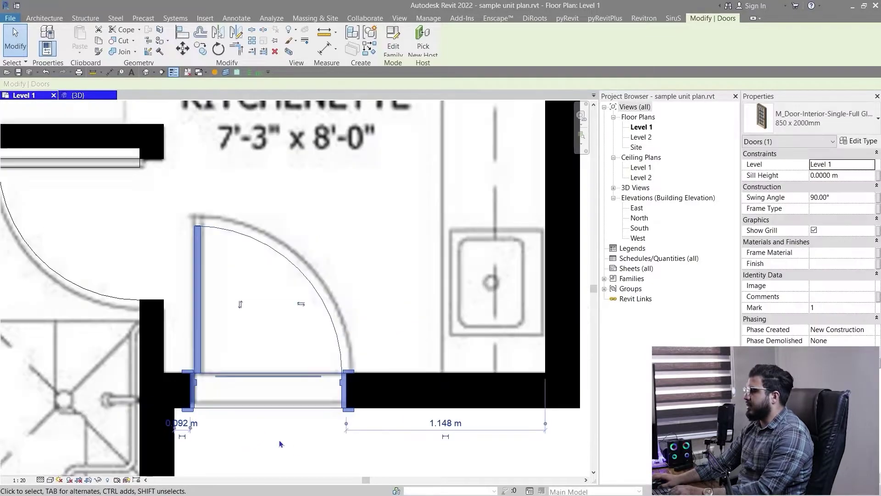
{"action": "left_click", "coordinate": [311, 442]}
{"action": "middle_click_drag", "start_coordinate": [311, 443], "coordinate": [305, 409]}
{"action": "scroll", "coordinate": [198, 342], "scroll_direction": "down", "scroll_amount": 2}
{"action": "middle_click_drag", "start_coordinate": [99, 218], "coordinate": [206, 258]}
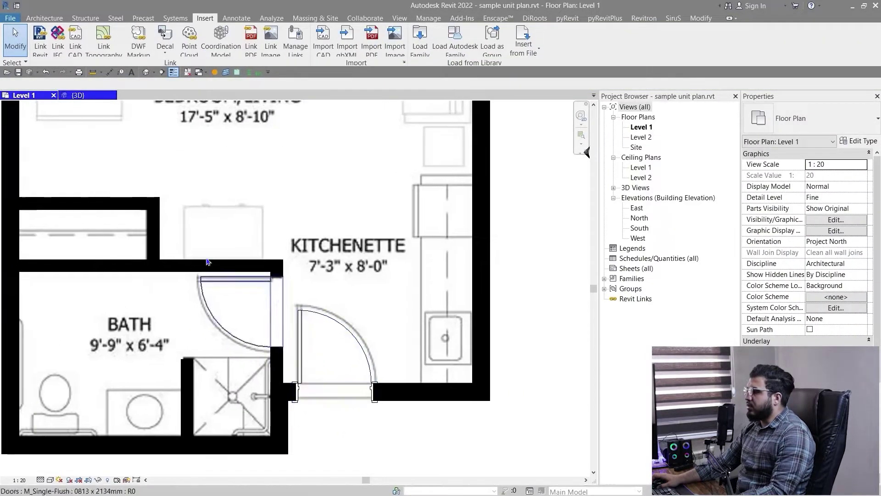
{"action": "left_click", "coordinate": [78, 95]}
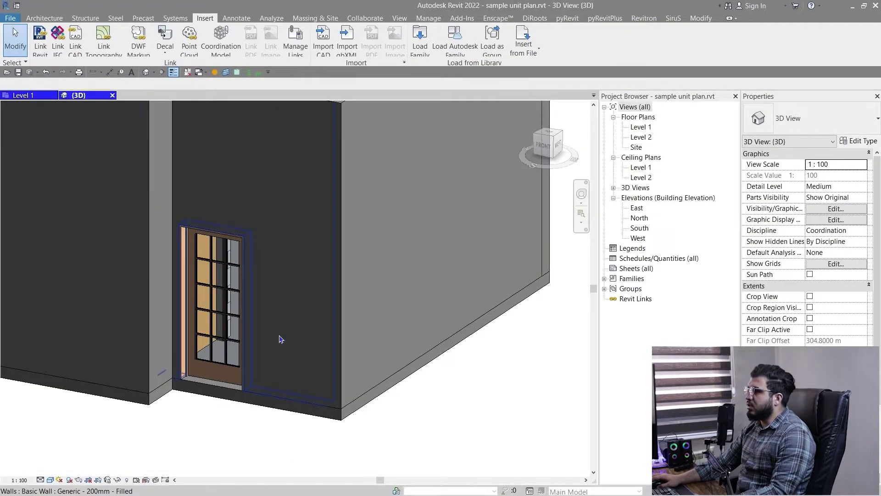
{"action": "left_click", "coordinate": [35, 96]}
{"action": "scroll", "coordinate": [186, 250], "scroll_direction": "down", "scroll_amount": 2}
{"action": "middle_click_drag", "start_coordinate": [155, 163], "coordinate": [222, 280]}
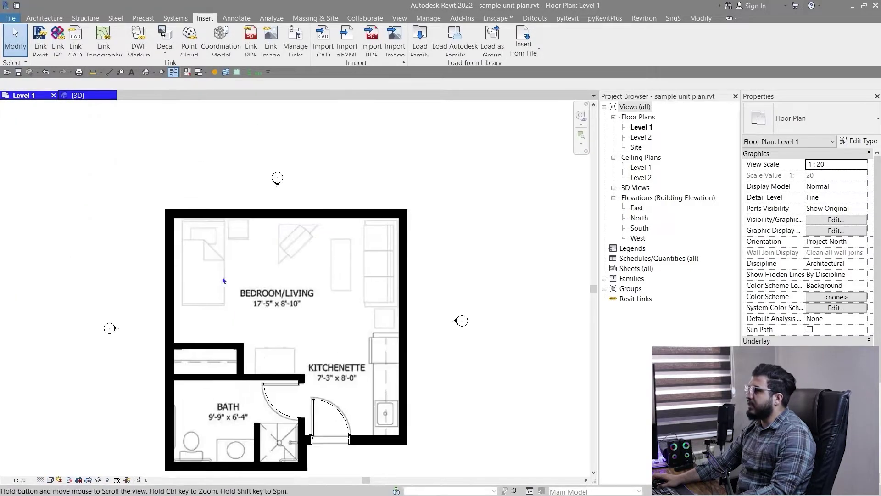
Place a M_Door-Exterior-Single-Entry-Half Flat Glass-Wood_Clad door, type 900 x 2000mm, in the north wall of the bedroom/living area near the sofa.
{"action": "left_click", "coordinate": [45, 18]}
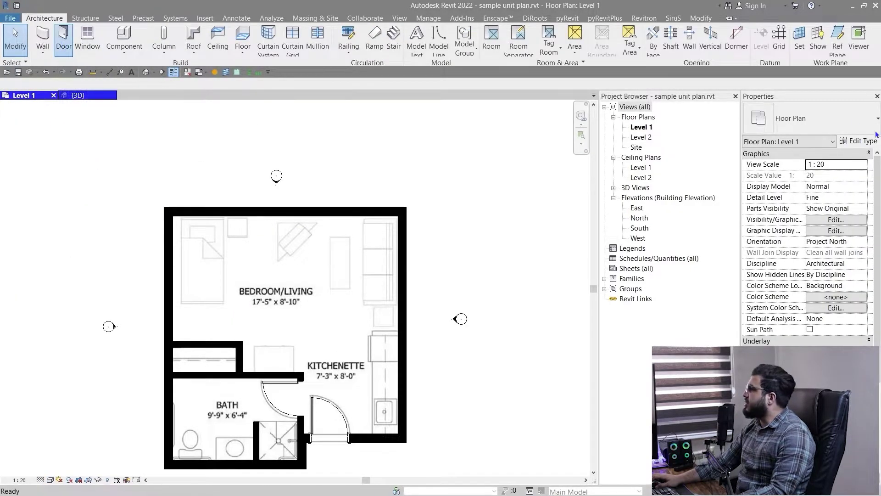
{"action": "left_click", "coordinate": [846, 118]}
{"action": "scroll", "coordinate": [768, 257], "scroll_direction": "down", "scroll_amount": 3}
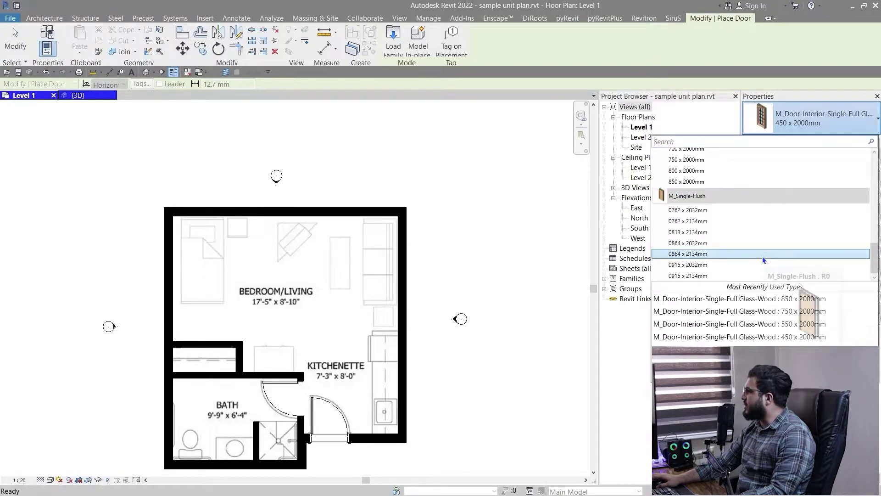
{"action": "scroll", "coordinate": [762, 257], "scroll_direction": "up", "scroll_amount": 5}
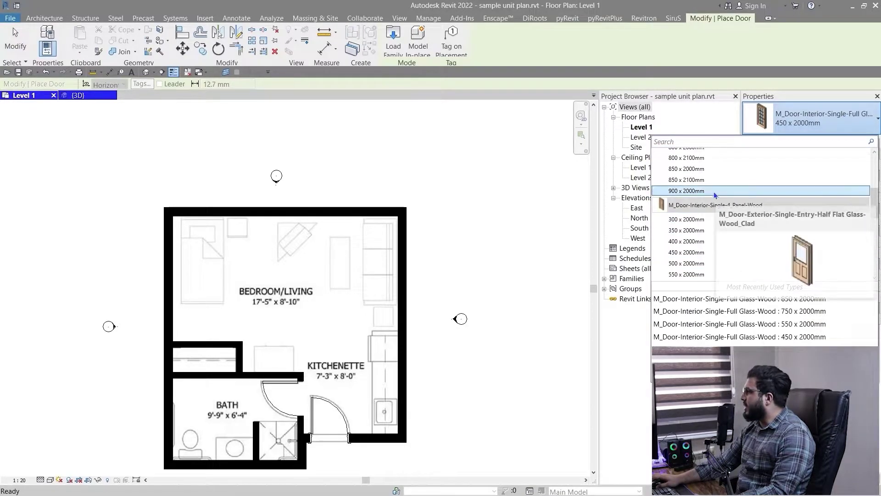
{"action": "scroll", "coordinate": [715, 195], "scroll_direction": "up", "scroll_amount": 3}
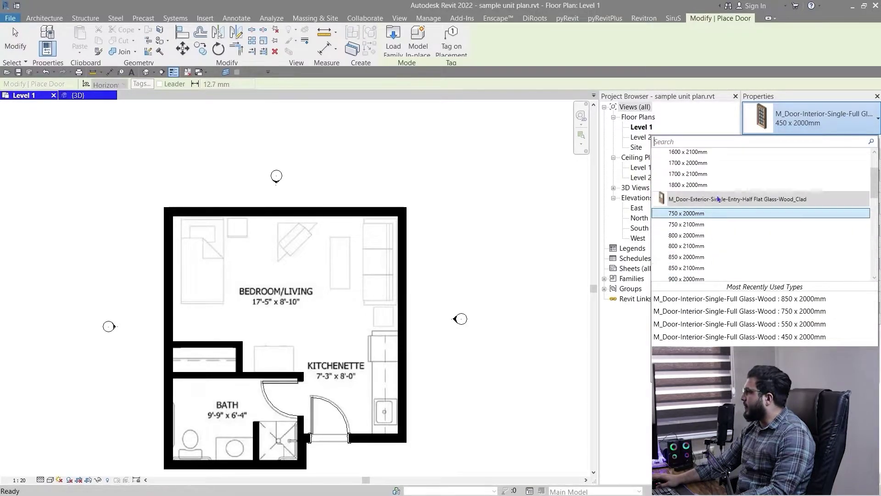
{"action": "left_click", "coordinate": [725, 279]}
{"action": "scroll", "coordinate": [321, 216], "scroll_direction": "up", "scroll_amount": 3}
{"action": "scroll", "coordinate": [294, 239], "scroll_direction": "down", "scroll_amount": 2}
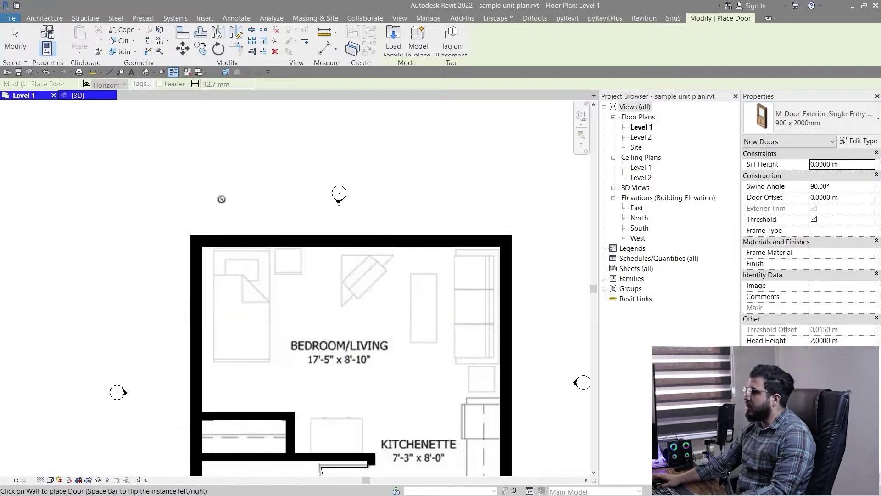
{"action": "scroll", "coordinate": [250, 262], "scroll_direction": "up", "scroll_amount": 3}
{"action": "scroll", "coordinate": [444, 305], "scroll_direction": "down", "scroll_amount": 3}
{"action": "middle_click_drag", "start_coordinate": [444, 305], "coordinate": [193, 223]}
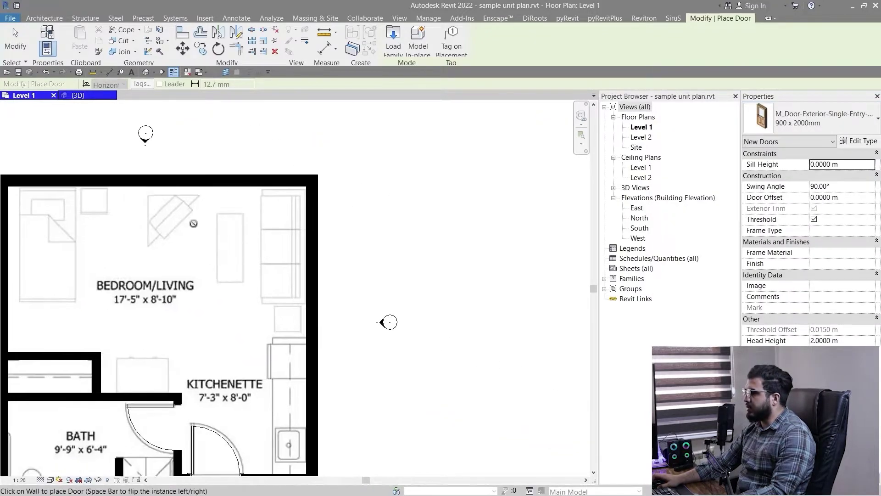
{"action": "scroll", "coordinate": [202, 150], "scroll_direction": "up", "scroll_amount": 3}
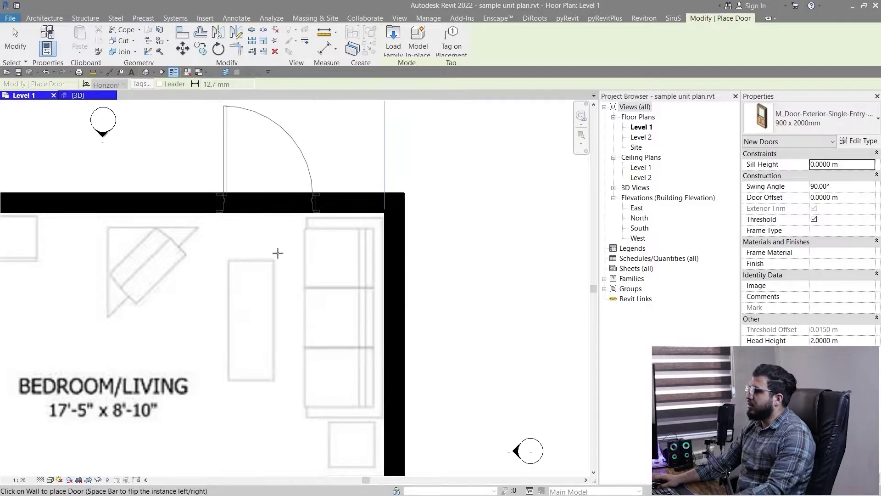
{"action": "left_click", "coordinate": [271, 205]}
{"action": "key", "text": "Escape"}
Show the new exterior door in the 3D view and set the view's detail level to Fine.
{"action": "left_click", "coordinate": [100, 97]}
{"action": "scroll", "coordinate": [319, 254], "scroll_direction": "down", "scroll_amount": 1}
{"action": "middle_click_drag", "start_coordinate": [277, 337], "coordinate": [312, 412], "text": "shift"}
{"action": "scroll", "coordinate": [232, 294], "scroll_direction": "up", "scroll_amount": 3}
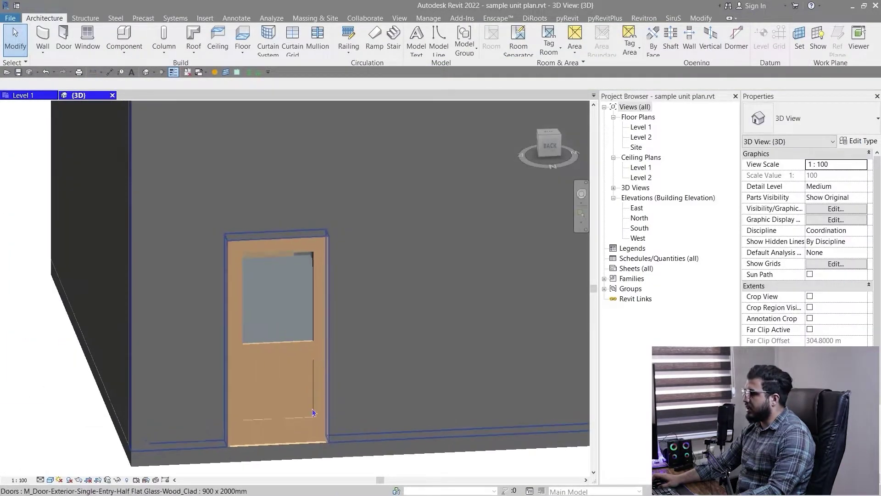
{"action": "scroll", "coordinate": [313, 412], "scroll_direction": "up", "scroll_amount": 1}
{"action": "left_click", "coordinate": [38, 480]}
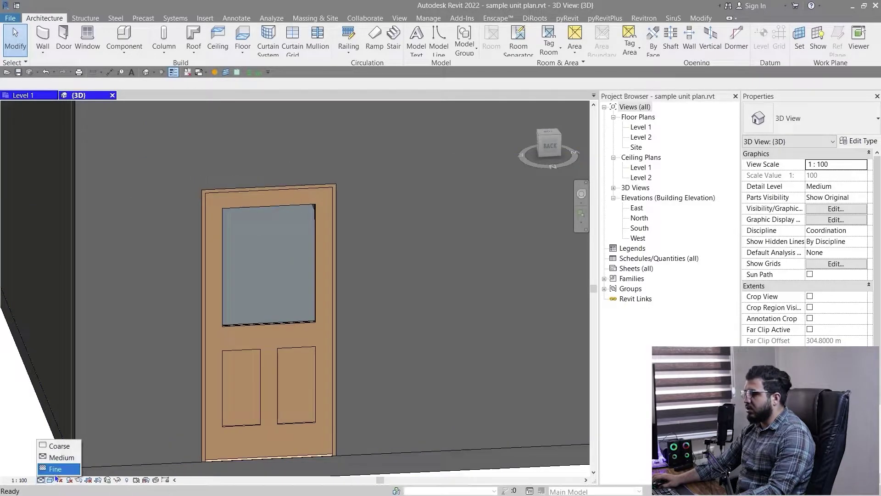
{"action": "left_click", "coordinate": [57, 472]}
Examine the handles, panels and frames of the half-glass exterior door and the full glass entrance door in 3D.
{"action": "middle_click_drag", "start_coordinate": [264, 473], "coordinate": [273, 397]}
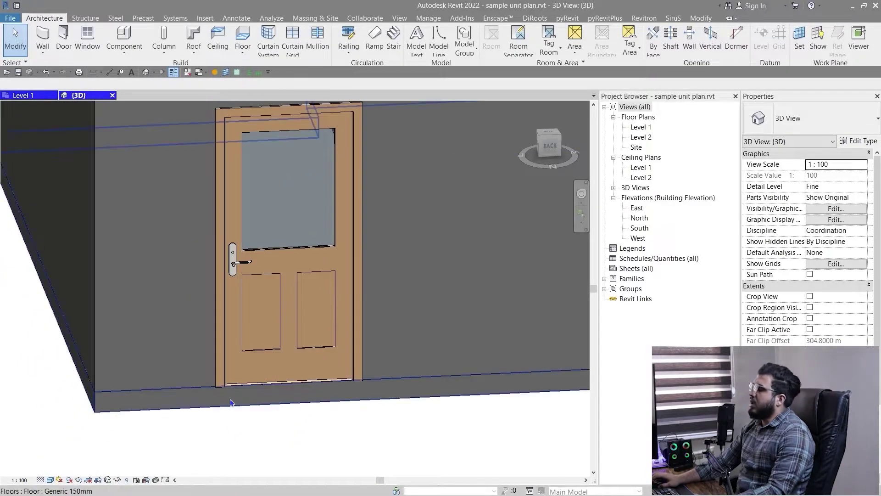
{"action": "scroll", "coordinate": [207, 361], "scroll_direction": "down", "scroll_amount": 1}
{"action": "middle_click_drag", "start_coordinate": [338, 417], "coordinate": [297, 393]}
{"action": "scroll", "coordinate": [212, 313], "scroll_direction": "up", "scroll_amount": 3}
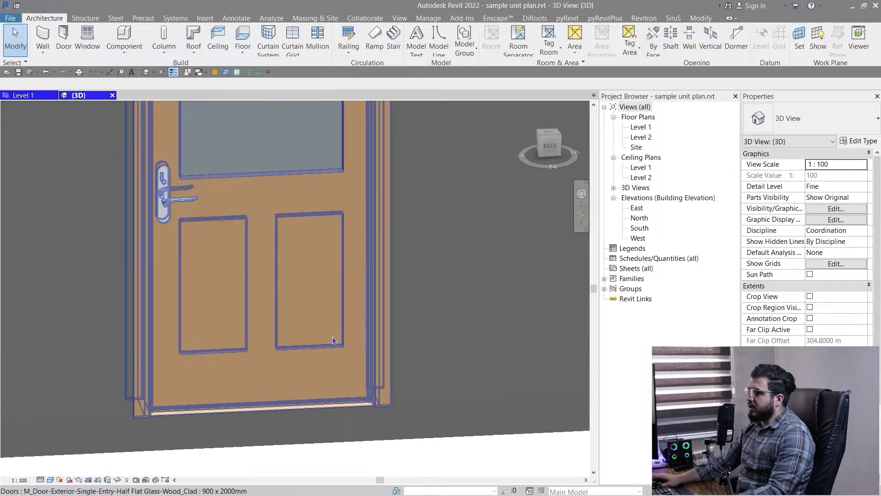
{"action": "scroll", "coordinate": [244, 255], "scroll_direction": "down", "scroll_amount": 2}
{"action": "scroll", "coordinate": [197, 350], "scroll_direction": "down", "scroll_amount": 2}
{"action": "middle_click_drag", "start_coordinate": [169, 360], "coordinate": [383, 376], "text": "shift"}
{"action": "middle_click_drag", "start_coordinate": [275, 239], "coordinate": [335, 350]}
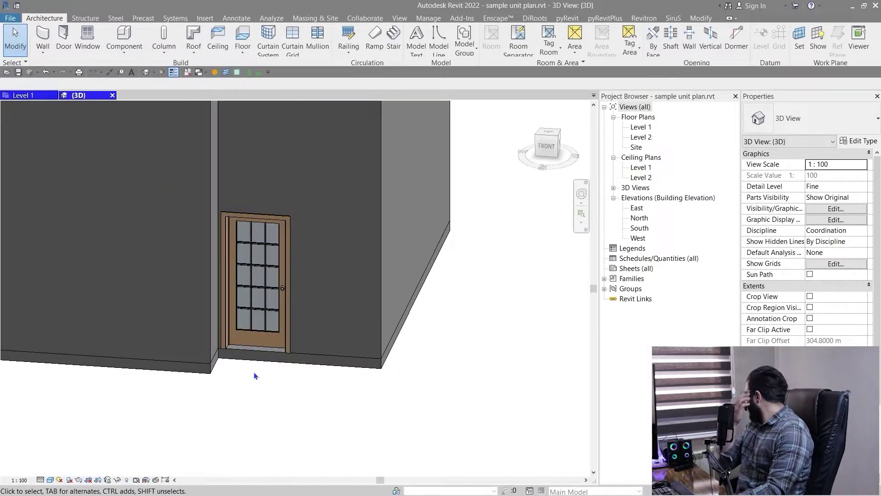
{"action": "scroll", "coordinate": [366, 412], "scroll_direction": "up", "scroll_amount": 2}
{"action": "middle_click_drag", "start_coordinate": [279, 395], "coordinate": [237, 330]}
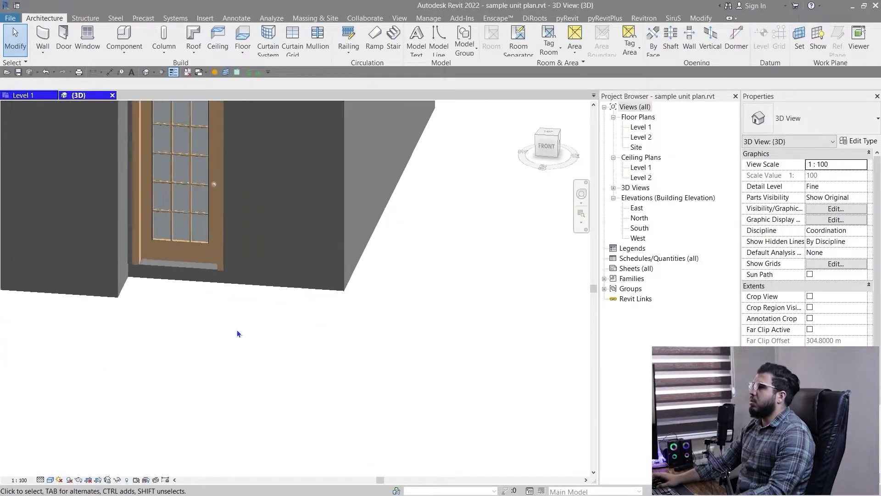
{"action": "scroll", "coordinate": [237, 331], "scroll_direction": "down", "scroll_amount": 1}
{"action": "middle_click_drag", "start_coordinate": [296, 306], "coordinate": [71, 400]}
{"action": "middle_click_drag", "start_coordinate": [234, 340], "coordinate": [44, 239]}
{"action": "scroll", "coordinate": [267, 314], "scroll_direction": "down", "scroll_amount": 2}
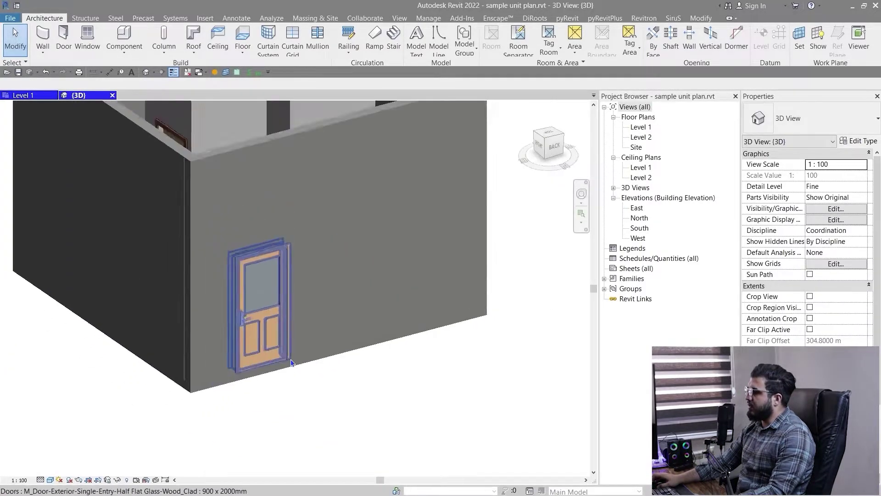
{"action": "middle_click_drag", "start_coordinate": [374, 417], "coordinate": [406, 402], "text": "shift"}
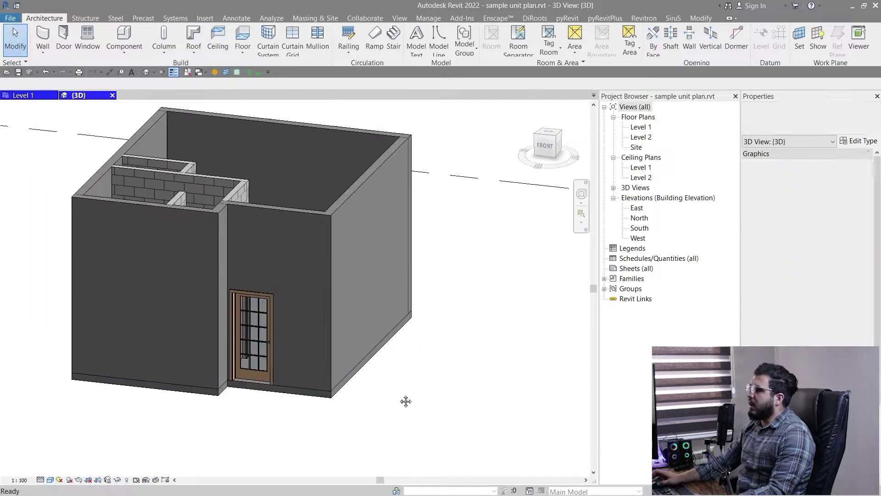
{"action": "middle_click_drag", "start_coordinate": [285, 451], "coordinate": [230, 436], "text": "shift"}
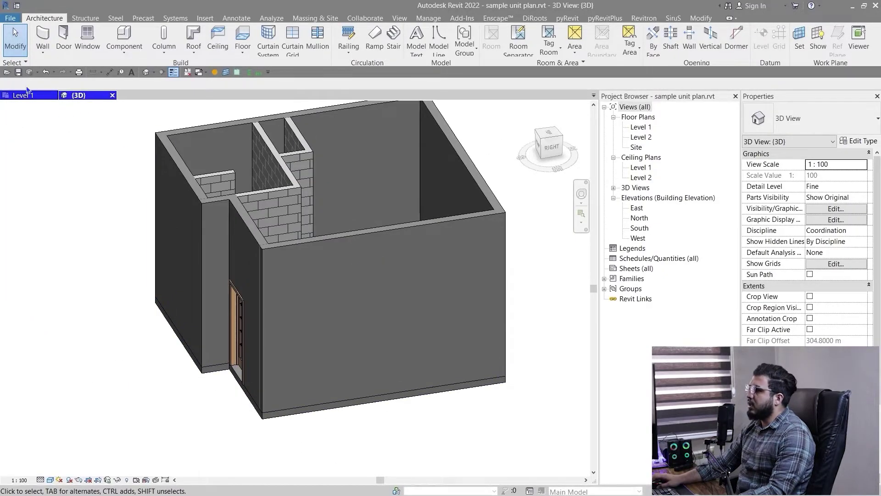
Return to the Level 1 floor plan at the bath and kitchenette doors.
{"action": "left_click", "coordinate": [29, 95]}
{"action": "scroll", "coordinate": [236, 316], "scroll_direction": "down", "scroll_amount": 2}
{"action": "middle_click_drag", "start_coordinate": [179, 394], "coordinate": [264, 137]}
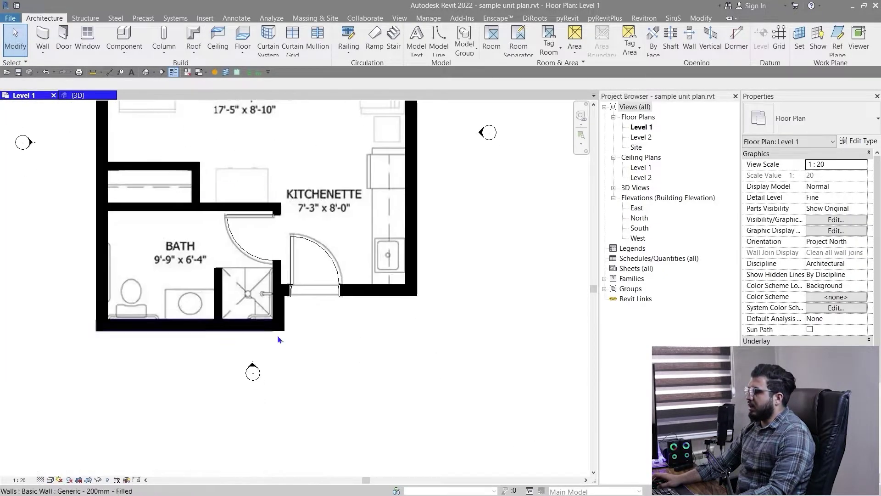
{"action": "scroll", "coordinate": [323, 343], "scroll_direction": "up", "scroll_amount": 2}
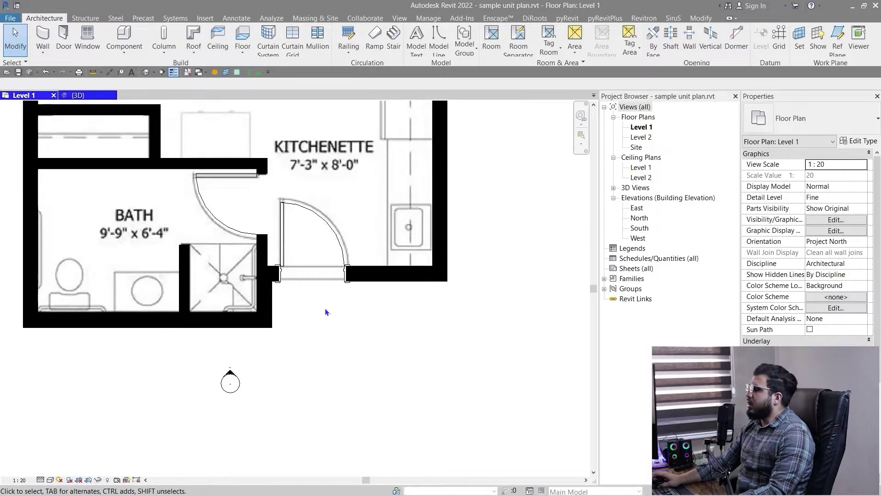
Move the full glass entrance door along its wall in the 3D view, away from the inner corner to about 0.66 m from it.
{"action": "middle_click_drag", "start_coordinate": [368, 290], "coordinate": [332, 386]}
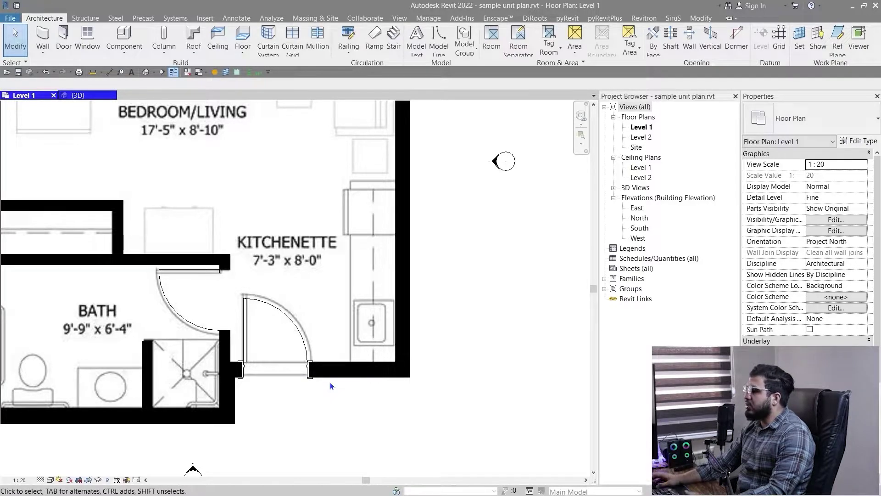
{"action": "left_click", "coordinate": [78, 95]}
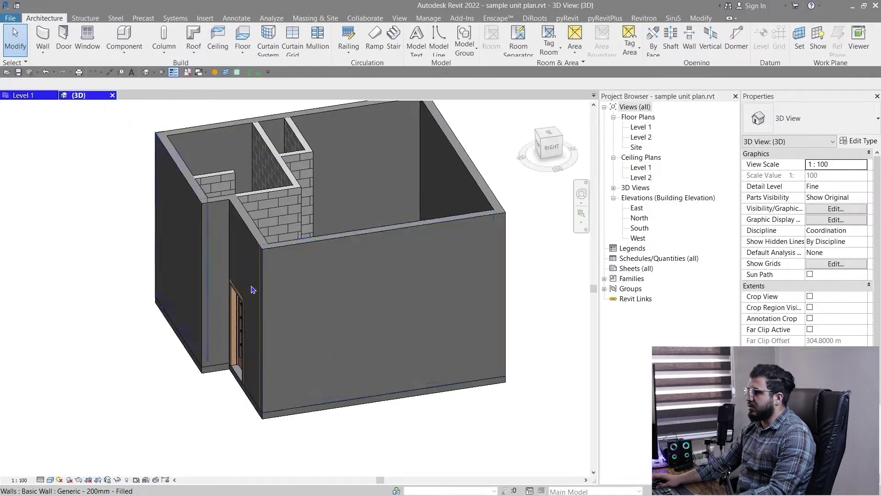
{"action": "middle_click_drag", "start_coordinate": [138, 206], "coordinate": [301, 323], "text": "shift"}
{"action": "left_click", "coordinate": [112, 325]}
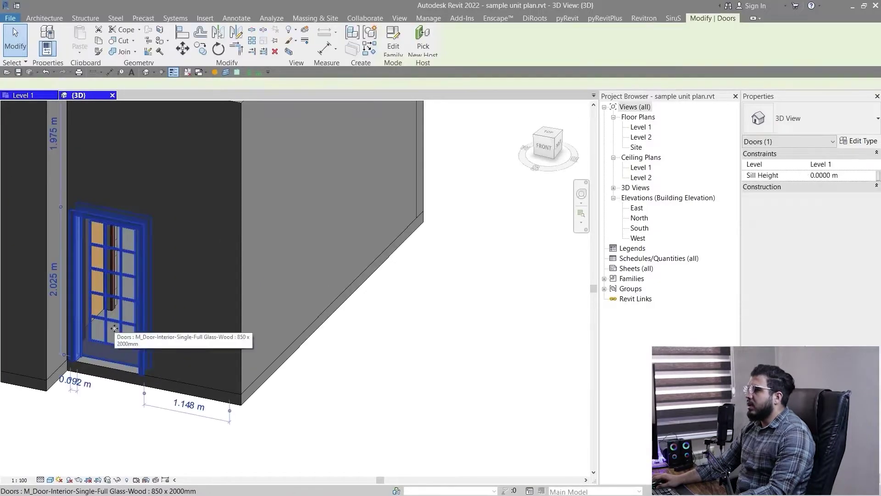
{"action": "left_click_drag", "start_coordinate": [111, 325], "coordinate": [150, 338]}
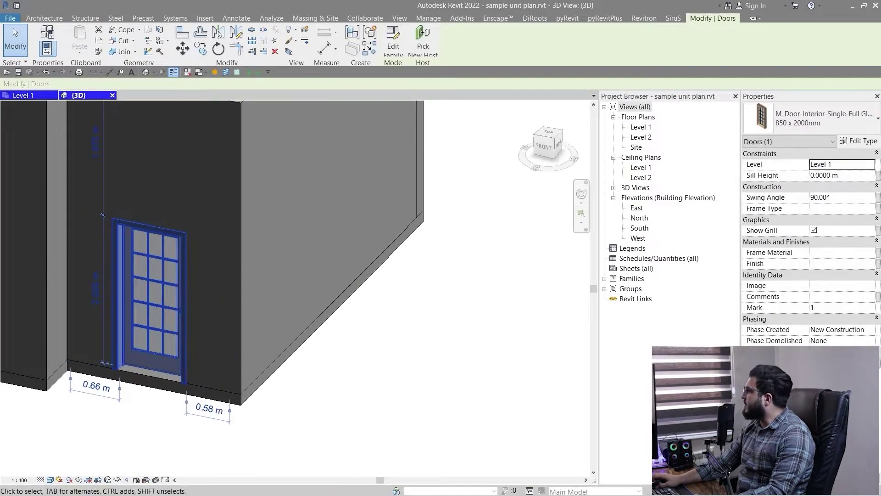
Duplicate the entrance door's type as 1*2m and set the new type's width to 1 m.
{"action": "left_click", "coordinate": [857, 142]}
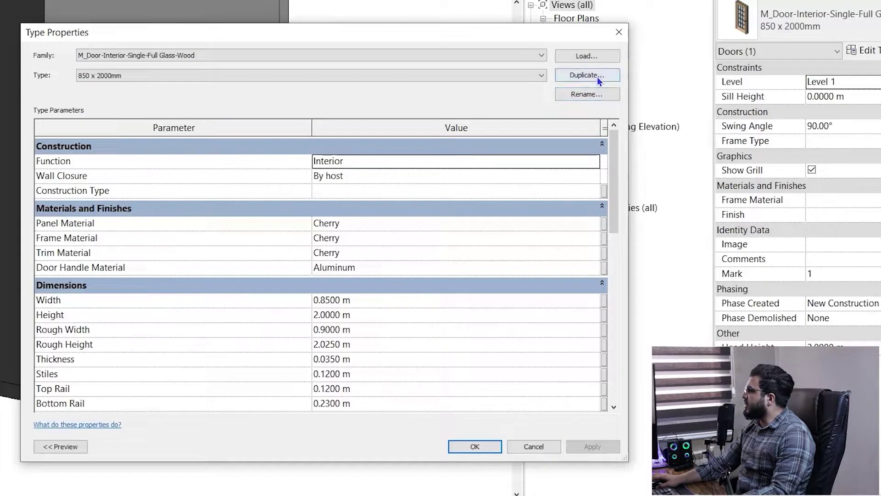
{"action": "left_click", "coordinate": [597, 77]}
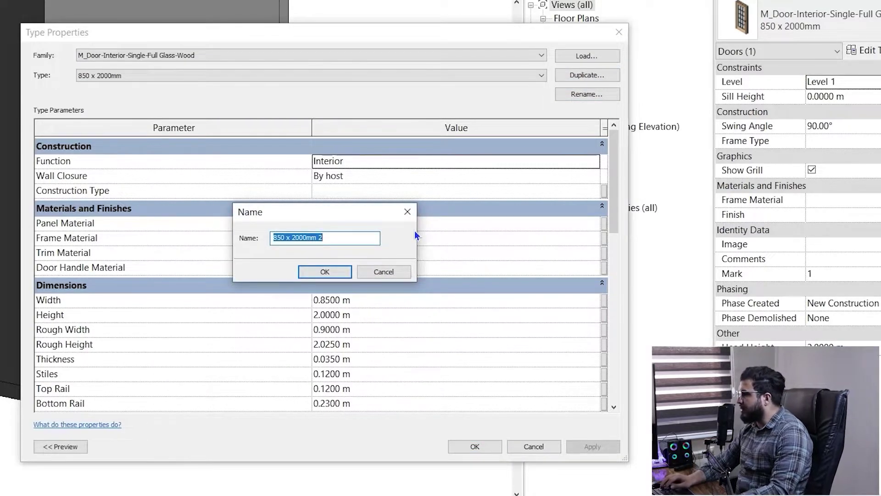
{"action": "type", "text": "1"}
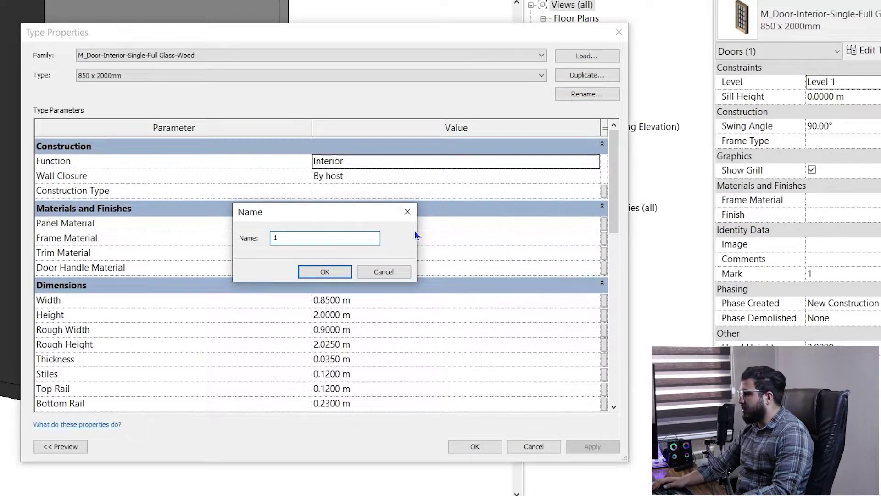
{"action": "type", "text": "*2m"}
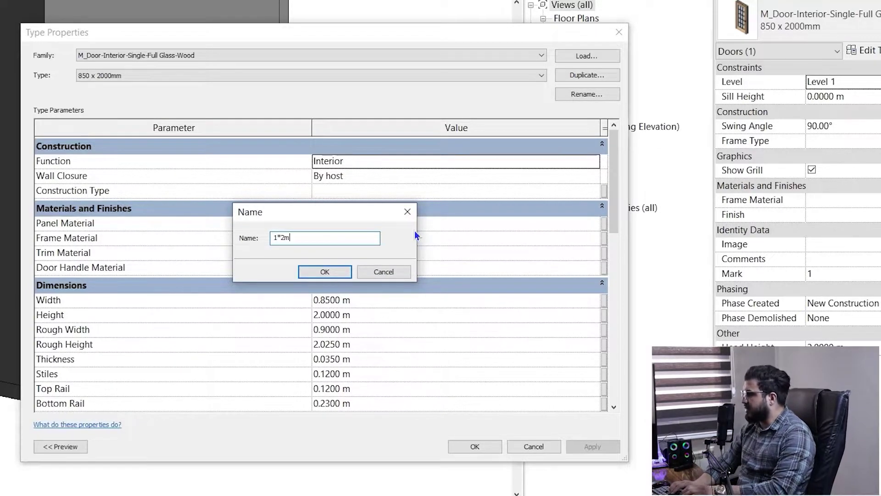
{"action": "left_click", "coordinate": [323, 273]}
{"action": "left_click", "coordinate": [422, 299]}
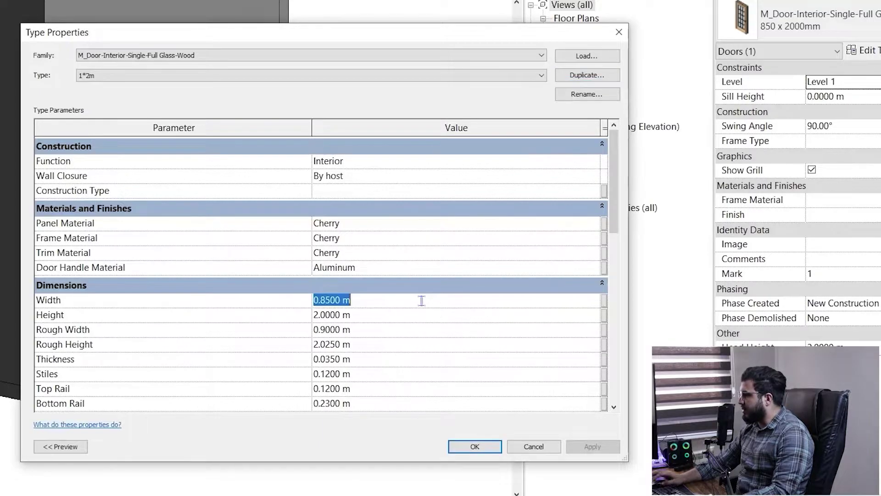
{"action": "type", "text": "1"}
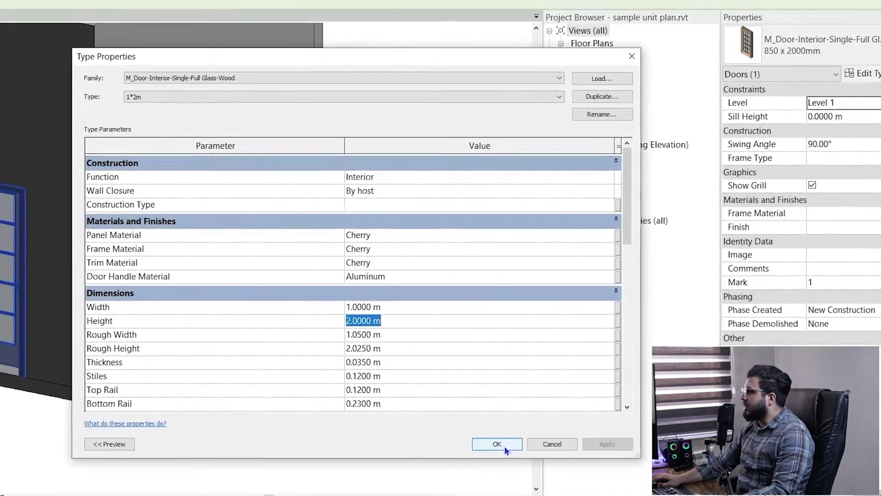
{"action": "left_click", "coordinate": [475, 446]}
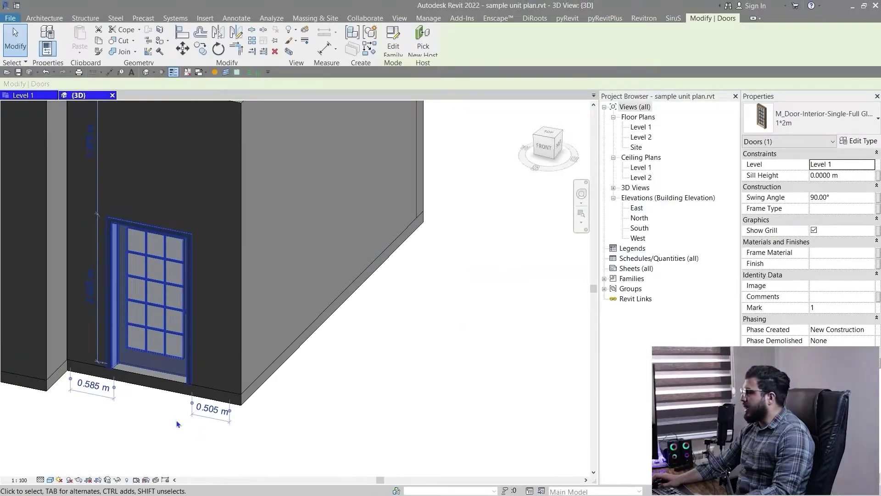
Examine the entrance door in its wall from outside at several angles and distances in the 3D view.
{"action": "scroll", "coordinate": [178, 423], "scroll_direction": "up", "scroll_amount": 3}
{"action": "left_click", "coordinate": [189, 434]}
{"action": "scroll", "coordinate": [189, 433], "scroll_direction": "down", "scroll_amount": 3}
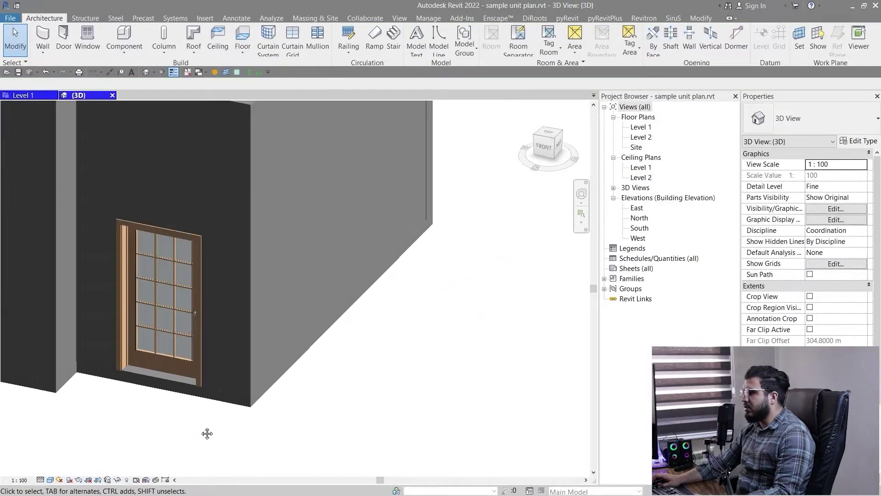
{"action": "middle_click_drag", "start_coordinate": [207, 432], "coordinate": [142, 390], "text": "shift"}
{"action": "middle_click_drag", "start_coordinate": [356, 375], "coordinate": [368, 317]}
{"action": "scroll", "coordinate": [397, 385], "scroll_direction": "down", "scroll_amount": 3}
{"action": "middle_click_drag", "start_coordinate": [301, 385], "coordinate": [277, 374], "text": "shift"}
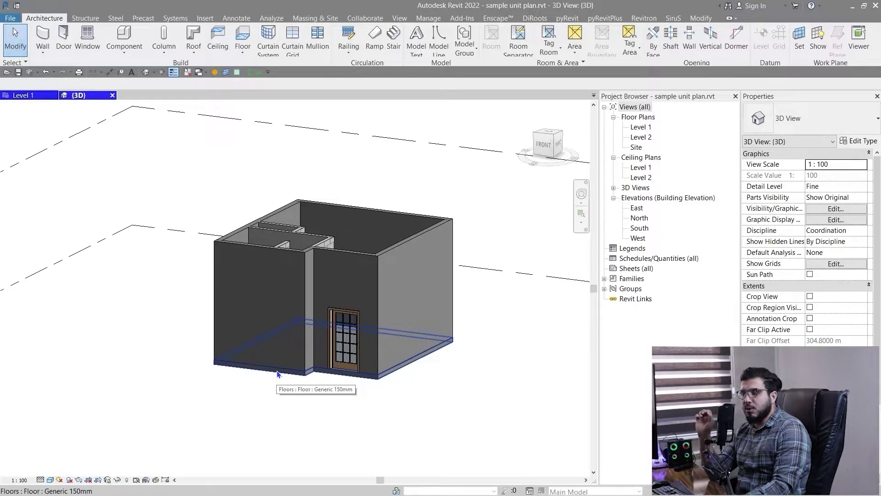
{"action": "scroll", "coordinate": [362, 378], "scroll_direction": "up", "scroll_amount": 3}
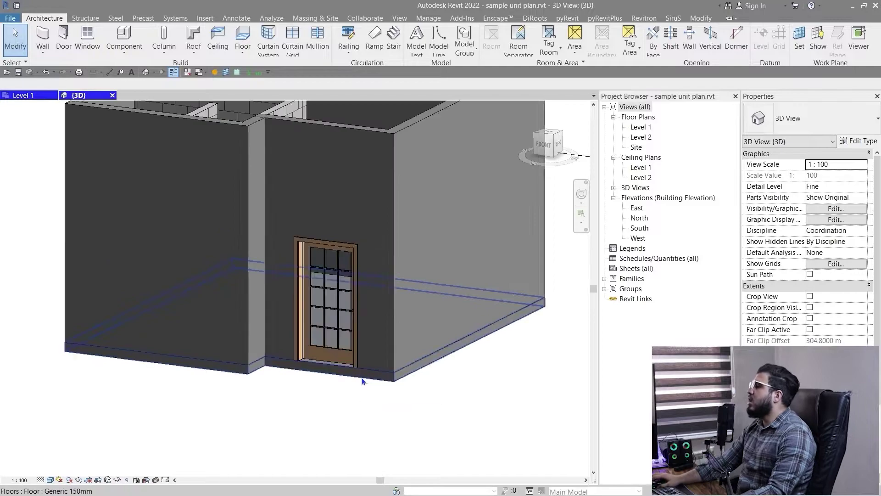
{"action": "middle_click_drag", "start_coordinate": [358, 419], "coordinate": [326, 398]}
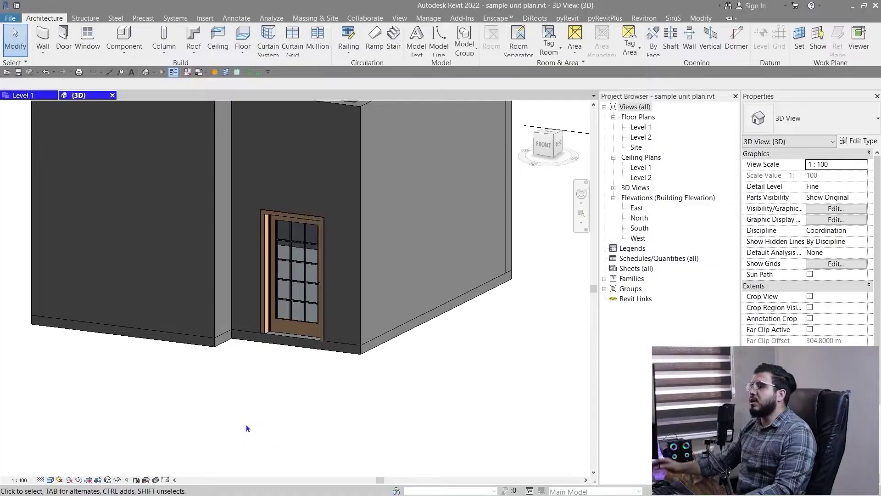
Switch to Chrome and look through the family download sites RevitCity, bimobject, CADforum, Modlar, ARCAT and NBS National BIM Library, then return to Revit.
{"action": "key", "text": "super"}
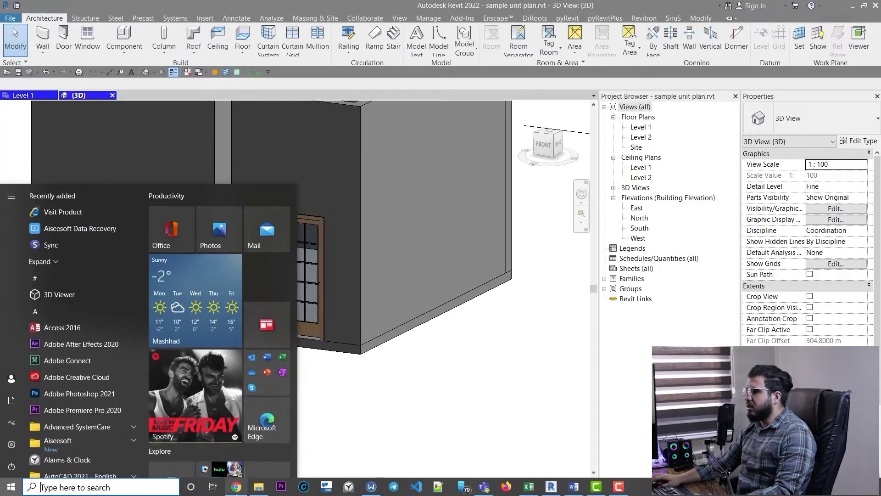
{"action": "left_click", "coordinate": [236, 486]}
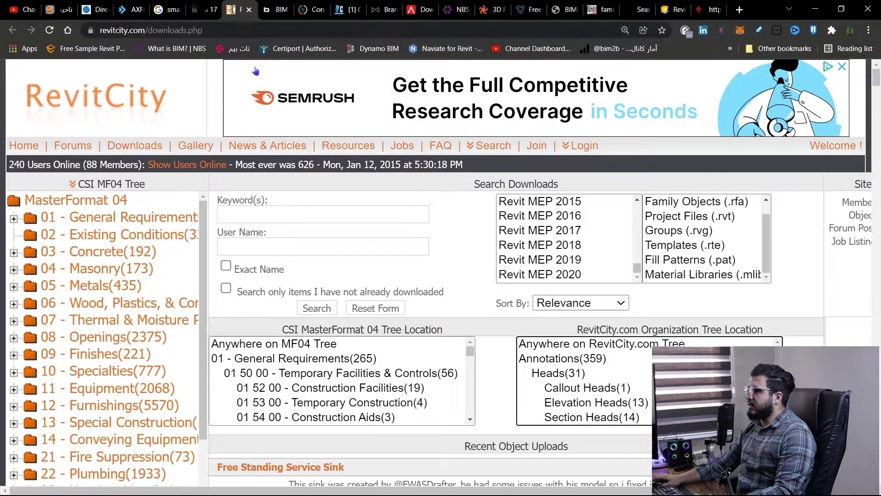
{"action": "left_click", "coordinate": [267, 9]}
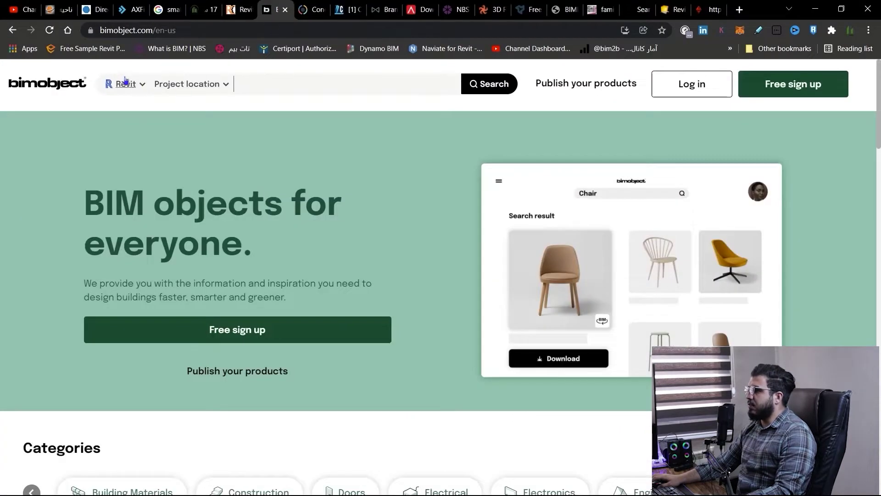
{"action": "left_click", "coordinate": [309, 9]}
{"action": "left_click", "coordinate": [363, 9]}
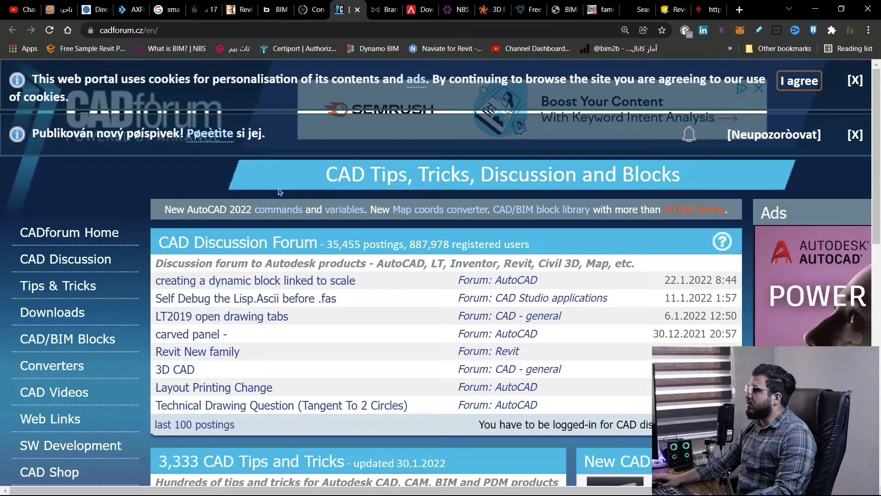
{"action": "key", "text": "ctrl+minus"}
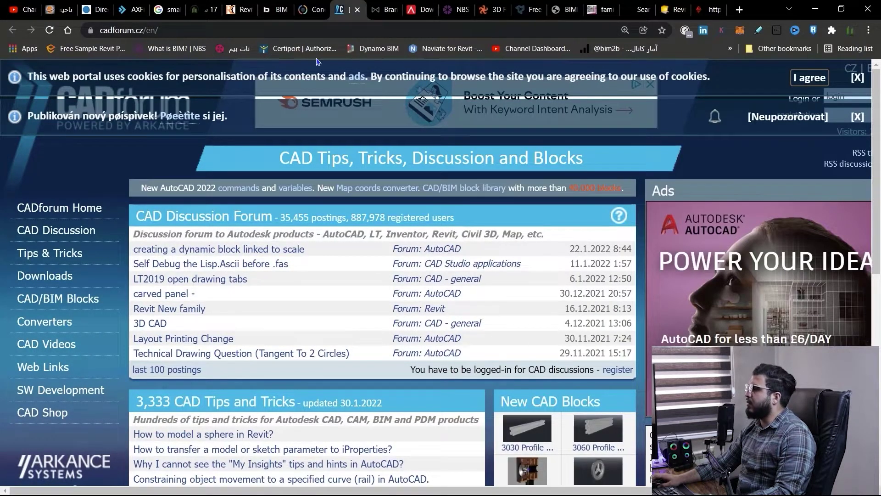
{"action": "left_click", "coordinate": [385, 10]}
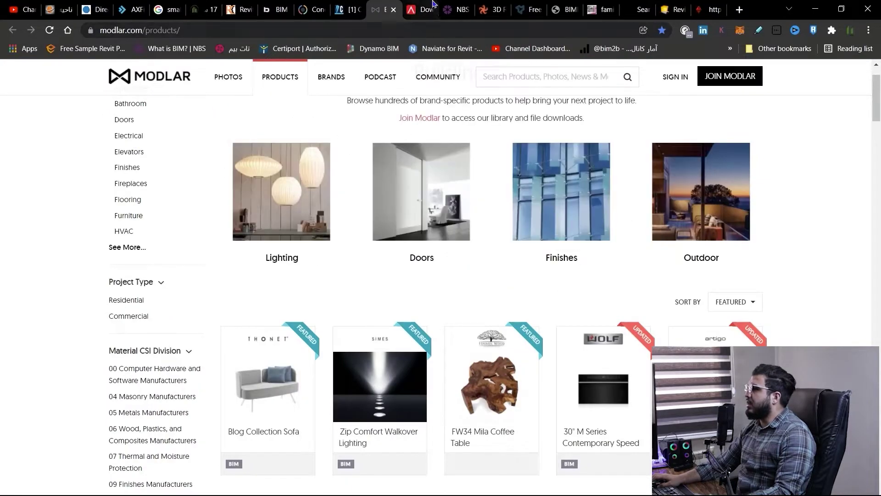
{"action": "left_click", "coordinate": [418, 9]}
{"action": "scroll", "coordinate": [405, 151], "scroll_direction": "up", "scroll_amount": 7}
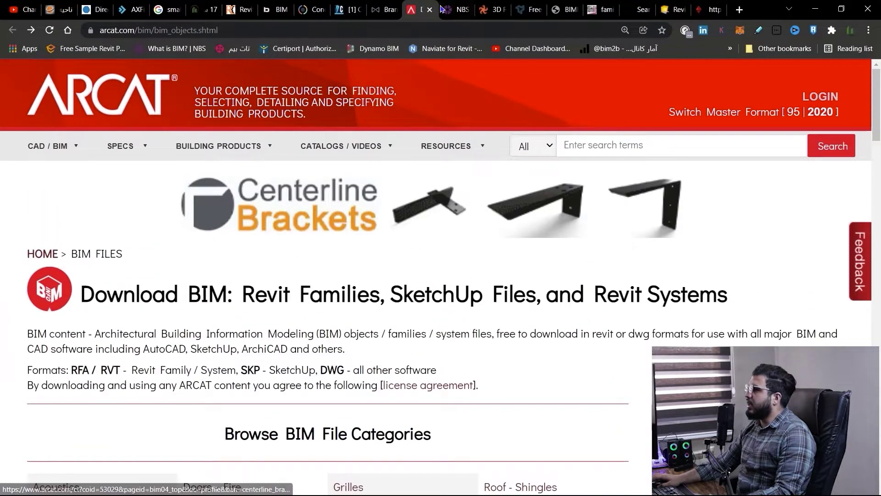
{"action": "left_click", "coordinate": [457, 9]}
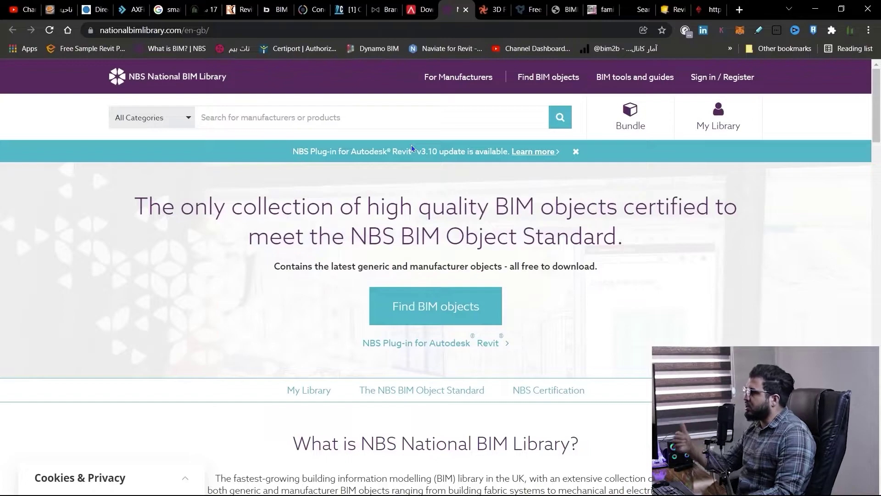
{"action": "left_click", "coordinate": [823, 9]}
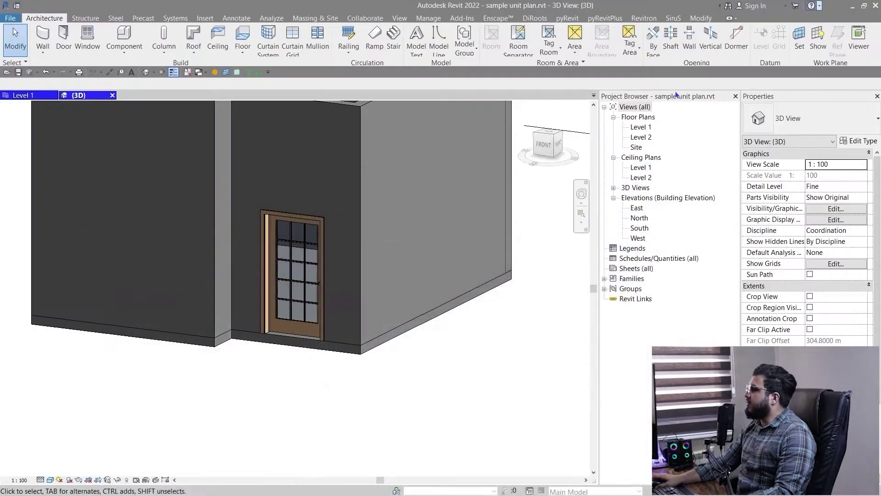
Examine the panel, frame and trim material parameters in the entrance door's type properties.
{"action": "scroll", "coordinate": [405, 251], "scroll_direction": "down", "scroll_amount": 2}
{"action": "middle_click_drag", "start_coordinate": [404, 286], "coordinate": [336, 260]}
{"action": "scroll", "coordinate": [336, 262], "scroll_direction": "up", "scroll_amount": 2}
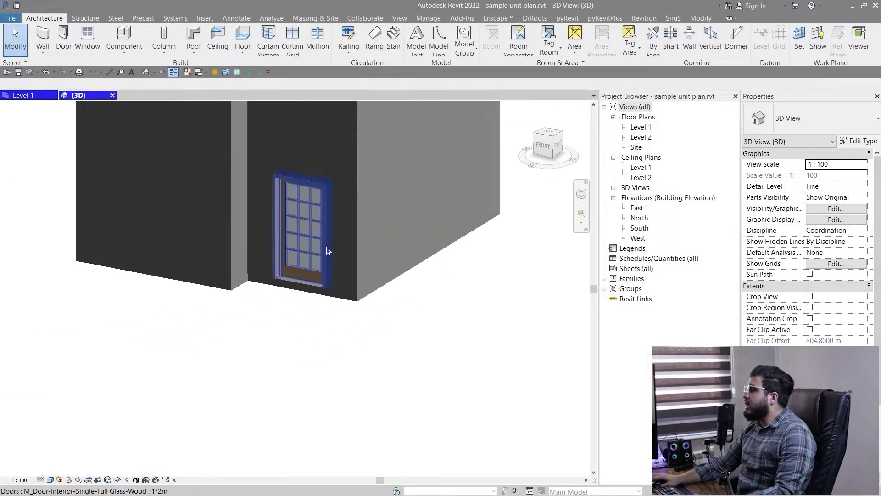
{"action": "left_click", "coordinate": [321, 257]}
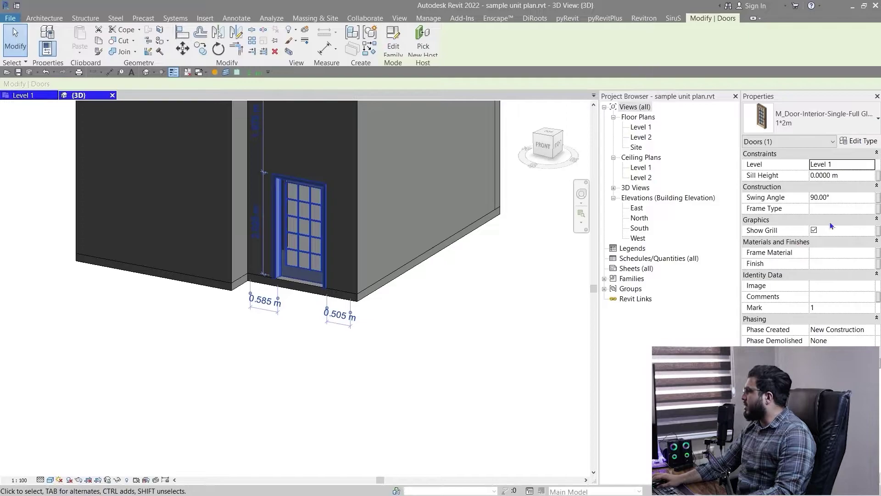
{"action": "left_click", "coordinate": [867, 144]}
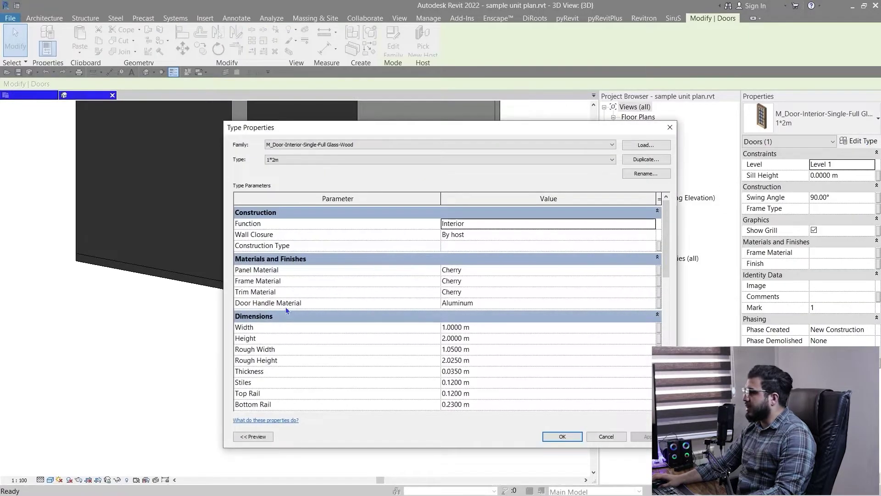
{"action": "left_click_drag", "start_coordinate": [409, 129], "coordinate": [616, 104]}
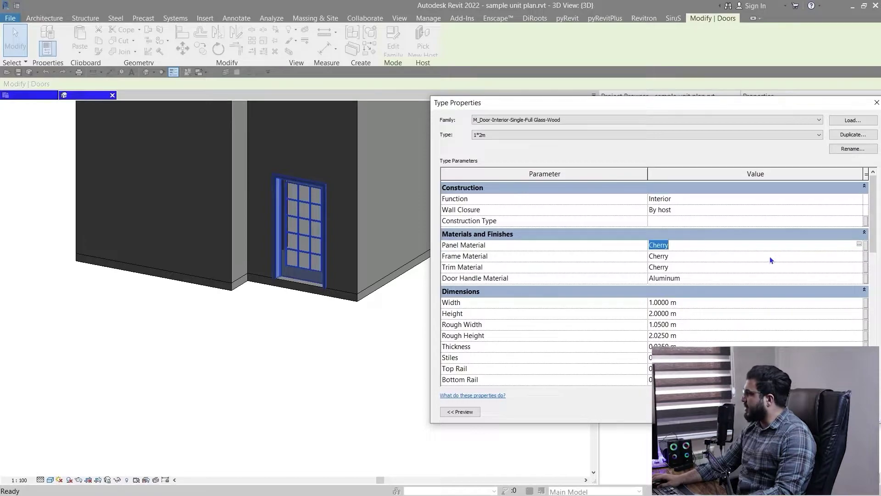
{"action": "left_click", "coordinate": [747, 268]}
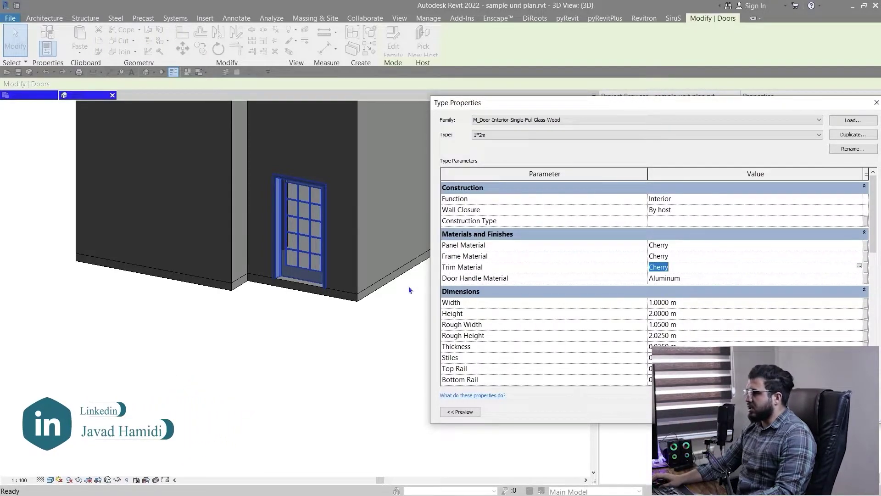
{"action": "left_click", "coordinate": [753, 412]}
{"action": "left_click", "coordinate": [427, 369]}
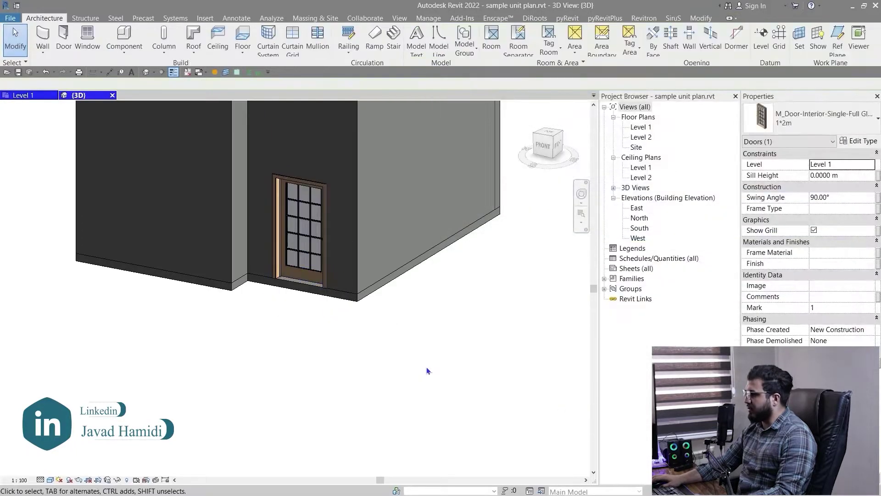
{"action": "scroll", "coordinate": [434, 361], "scroll_direction": "down", "scroll_amount": 2}
Move the entrance door in the Level 1 plan back over the door drawn on the underlying image, about 0.96 m from the east wall.
{"action": "left_click", "coordinate": [20, 96]}
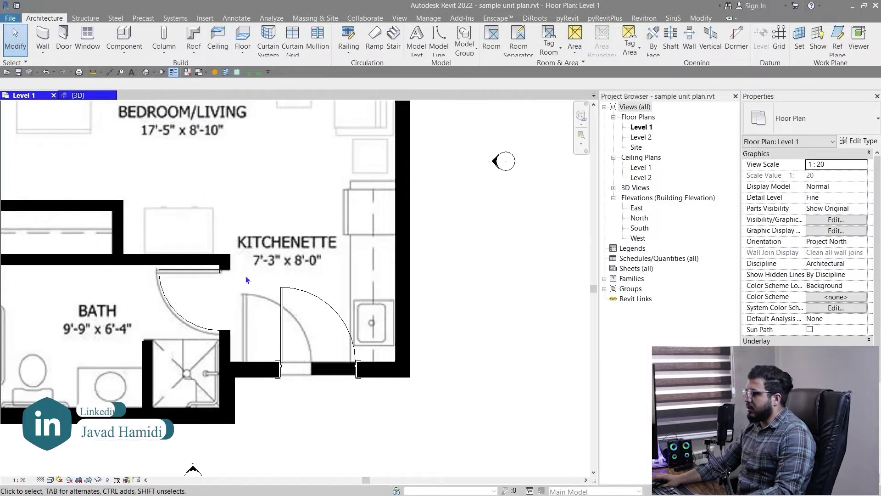
{"action": "left_click", "coordinate": [282, 326]}
{"action": "scroll", "coordinate": [268, 346], "scroll_direction": "up", "scroll_amount": 3}
{"action": "left_click_drag", "start_coordinate": [294, 354], "coordinate": [227, 354]}
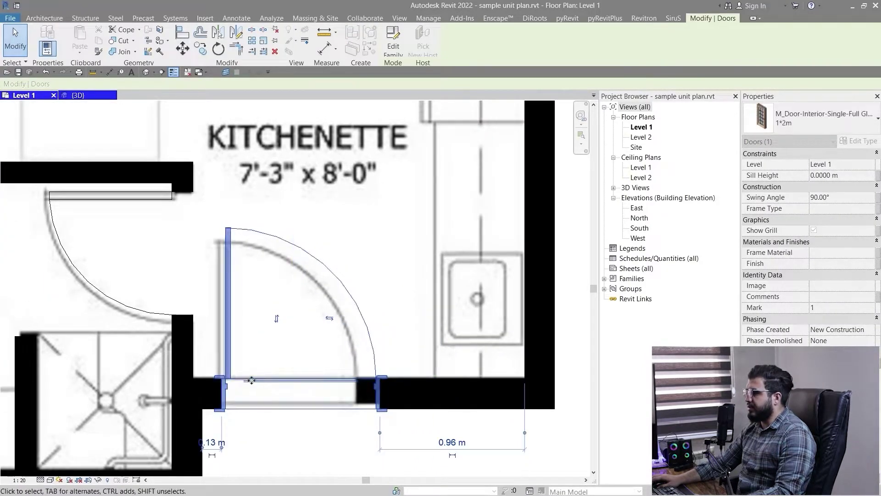
{"action": "scroll", "coordinate": [250, 382], "scroll_direction": "down", "scroll_amount": 2}
{"action": "left_click", "coordinate": [270, 445]}
Start placing a window of type M_Fixed 0915 x 1830mm in the Level 1 plan.
{"action": "scroll", "coordinate": [270, 445], "scroll_direction": "down", "scroll_amount": 2}
{"action": "middle_click_drag", "start_coordinate": [271, 371], "coordinate": [333, 378]}
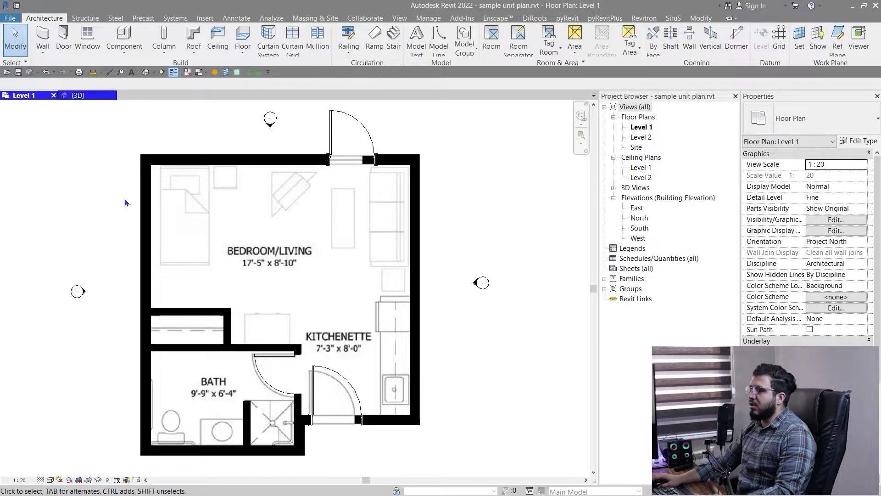
{"action": "middle_click_drag", "start_coordinate": [97, 228], "coordinate": [112, 244]}
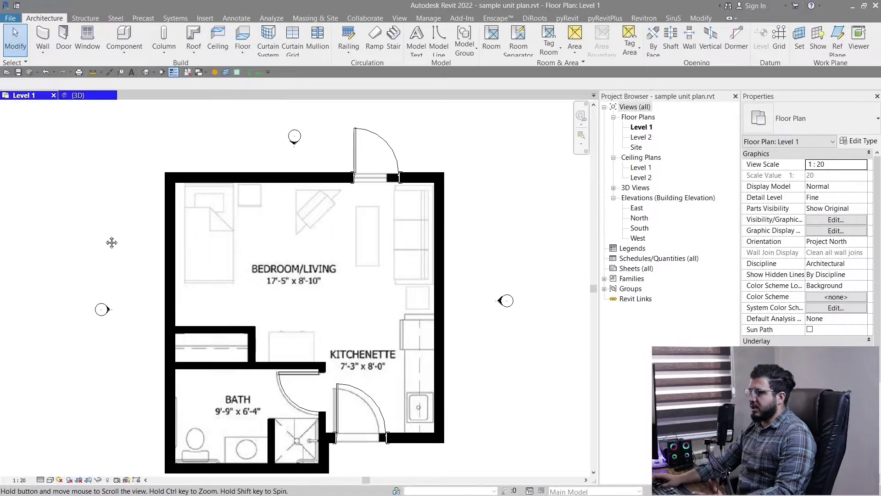
{"action": "left_click", "coordinate": [88, 42]}
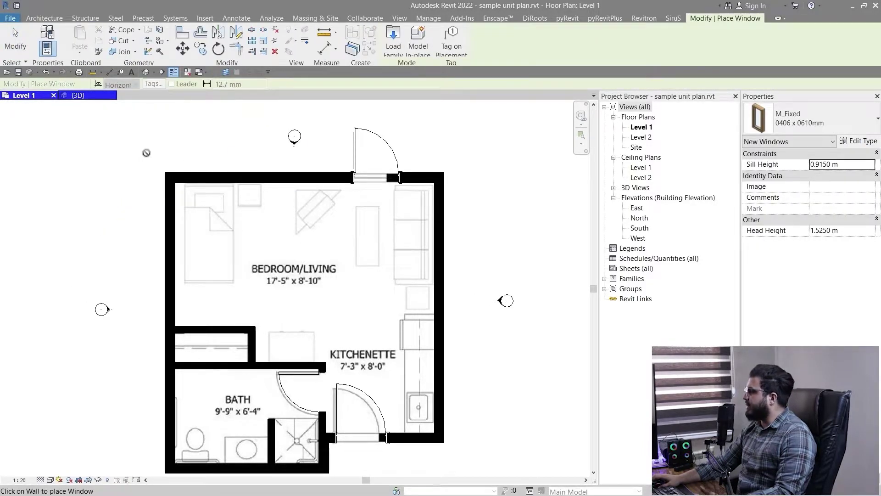
{"action": "left_click", "coordinate": [850, 120]}
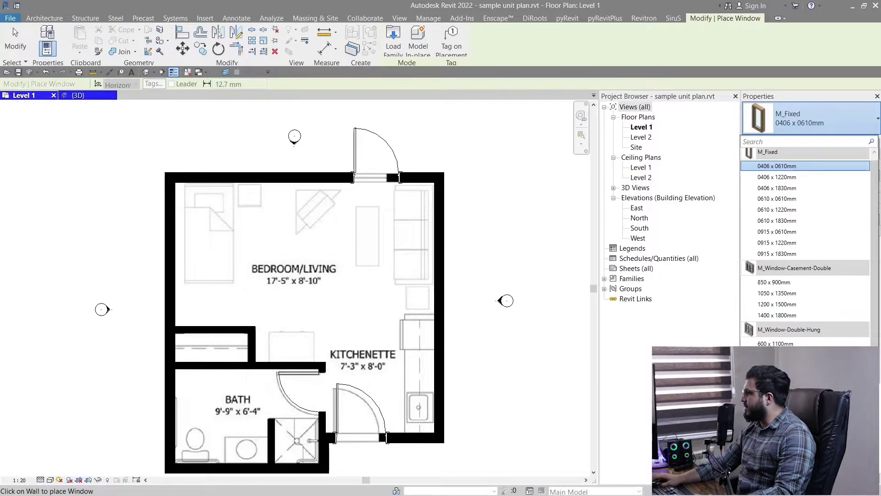
{"action": "scroll", "coordinate": [845, 230], "scroll_direction": "up", "scroll_amount": 1}
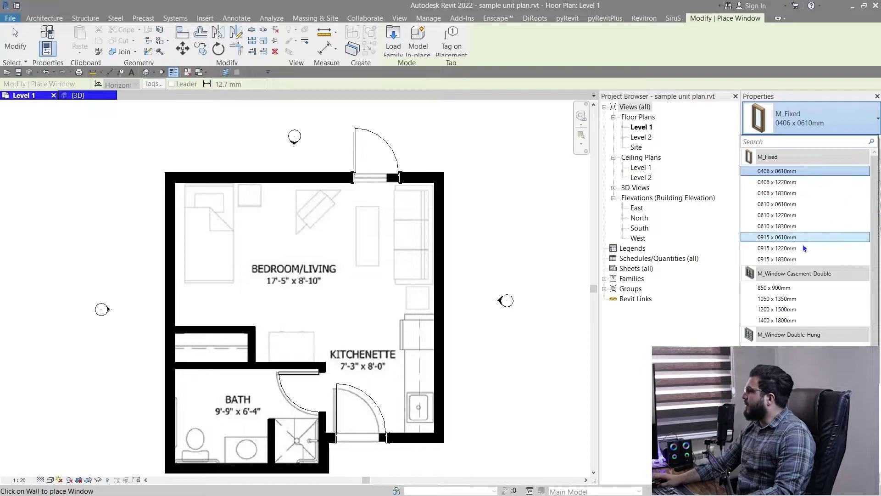
{"action": "left_click", "coordinate": [791, 260]}
{"action": "scroll", "coordinate": [246, 201], "scroll_direction": "up", "scroll_amount": 2}
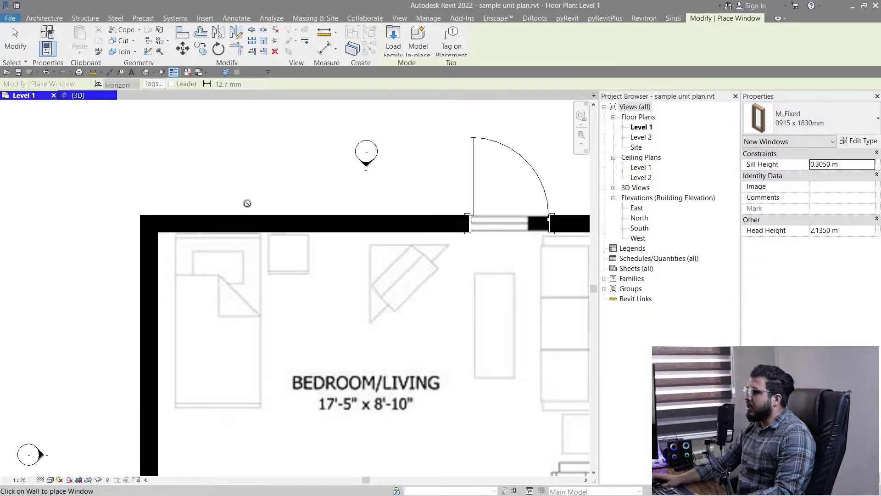
{"action": "scroll", "coordinate": [262, 202], "scroll_direction": "down", "scroll_amount": 4}
{"action": "scroll", "coordinate": [206, 331], "scroll_direction": "up", "scroll_amount": 5}
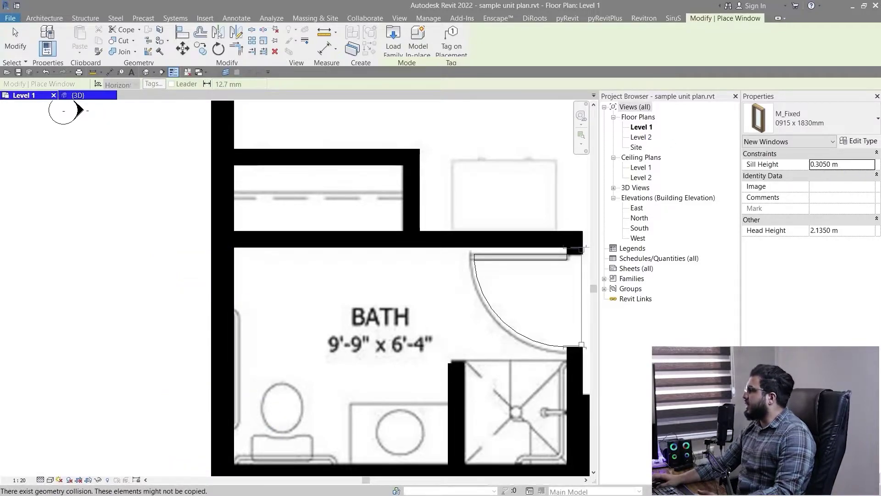
Set the sill height of the window being placed to 0.7 m.
{"action": "left_click", "coordinate": [865, 164]}
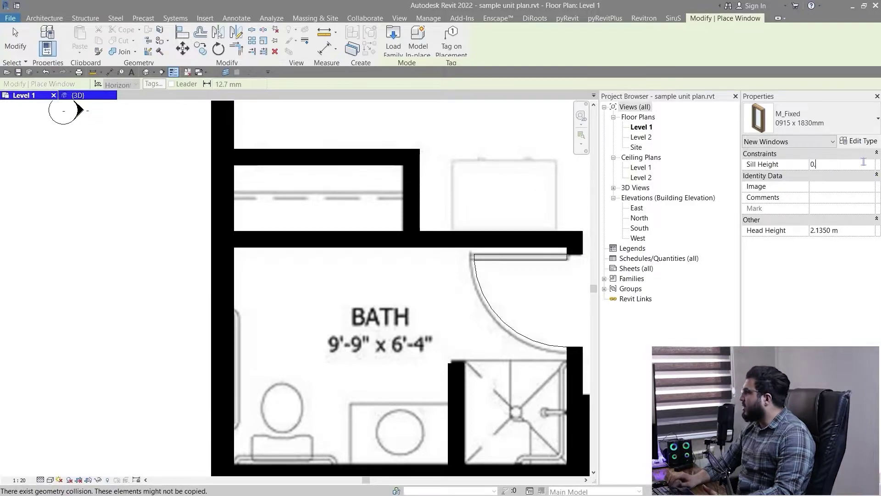
{"action": "type", "text": "0.3"}
{"action": "key", "text": "Return"}
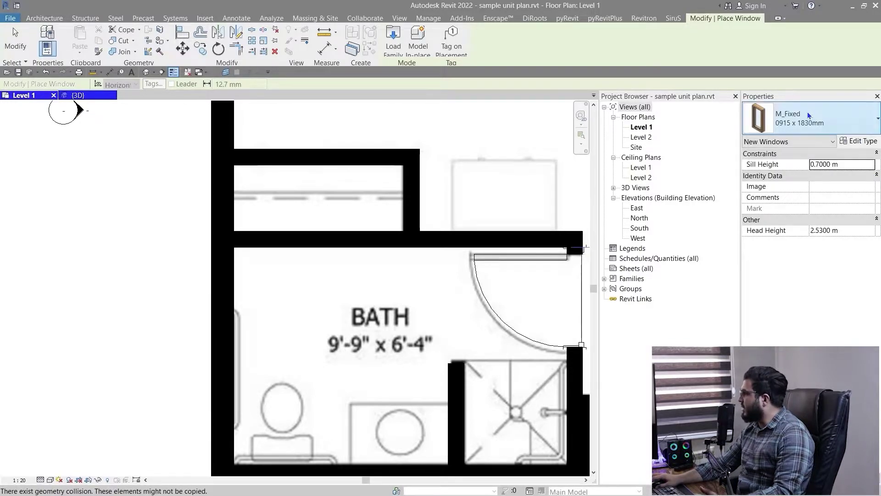
Place two M_Fixed 0610 x 1830mm windows in the bathroom's west wall, the upper facing the interior side and the lower the exterior side.
{"action": "left_click", "coordinate": [808, 112]}
{"action": "left_click", "coordinate": [801, 225]}
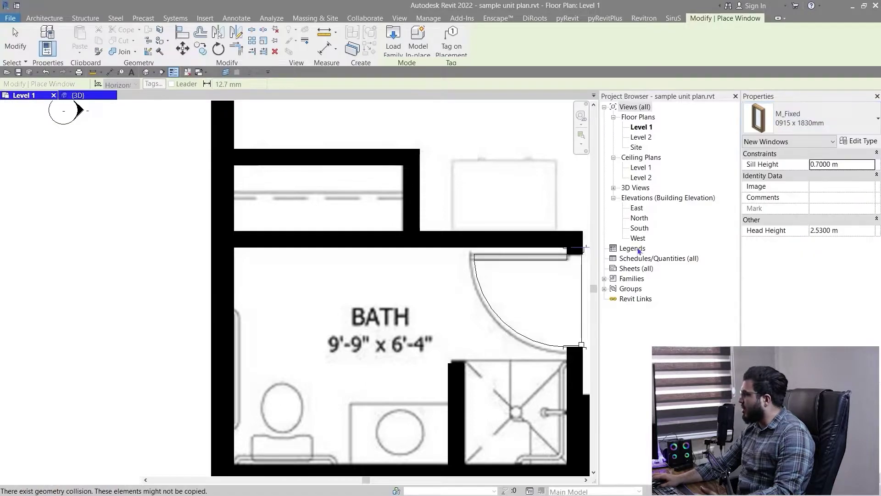
{"action": "scroll", "coordinate": [228, 285], "scroll_direction": "up", "scroll_amount": 5}
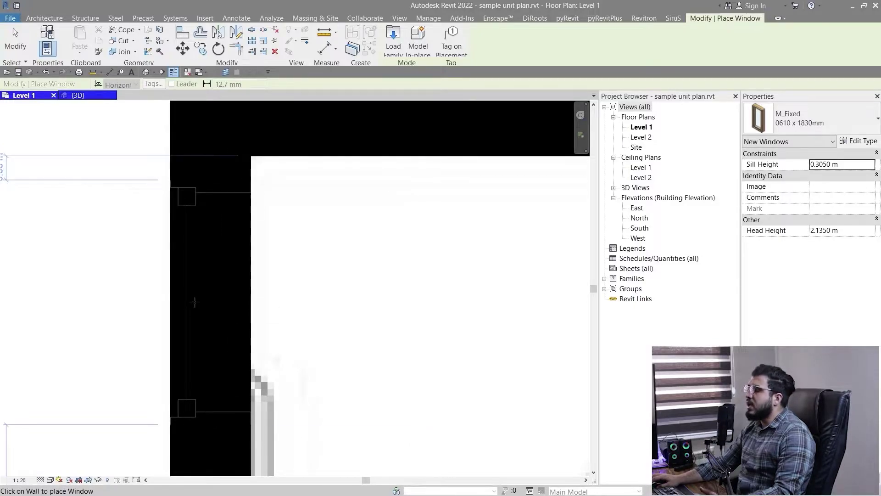
{"action": "scroll", "coordinate": [195, 302], "scroll_direction": "down", "scroll_amount": 2}
{"action": "scroll", "coordinate": [209, 313], "scroll_direction": "up", "scroll_amount": 3}
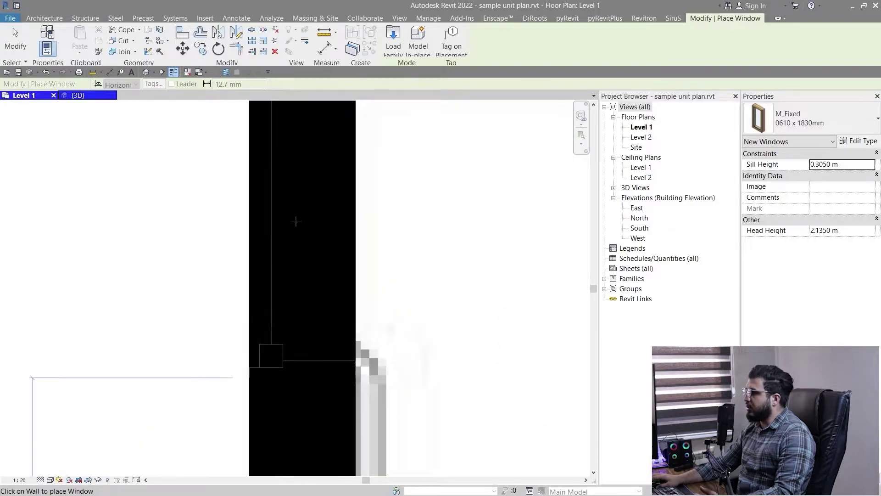
{"action": "scroll", "coordinate": [291, 229], "scroll_direction": "down", "scroll_amount": 1}
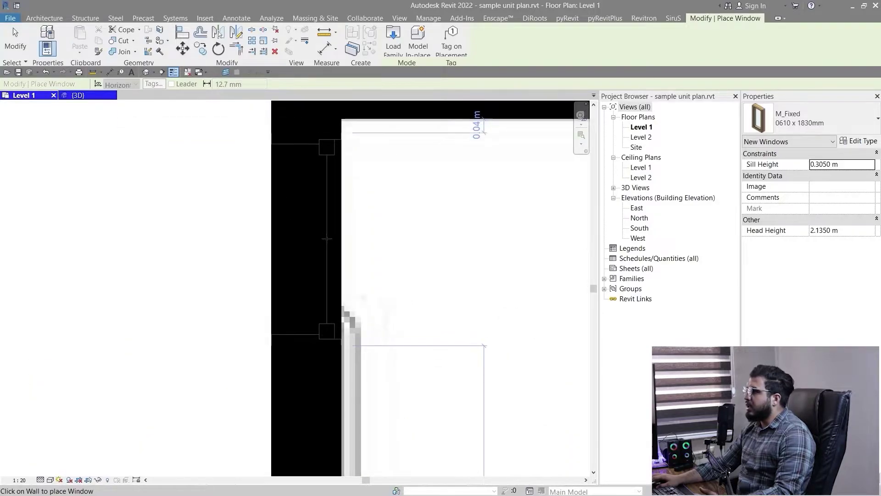
{"action": "scroll", "coordinate": [369, 268], "scroll_direction": "down", "scroll_amount": 2}
{"action": "middle_click_drag", "start_coordinate": [369, 267], "coordinate": [376, 195]}
{"action": "scroll", "coordinate": [324, 285], "scroll_direction": "up", "scroll_amount": 4}
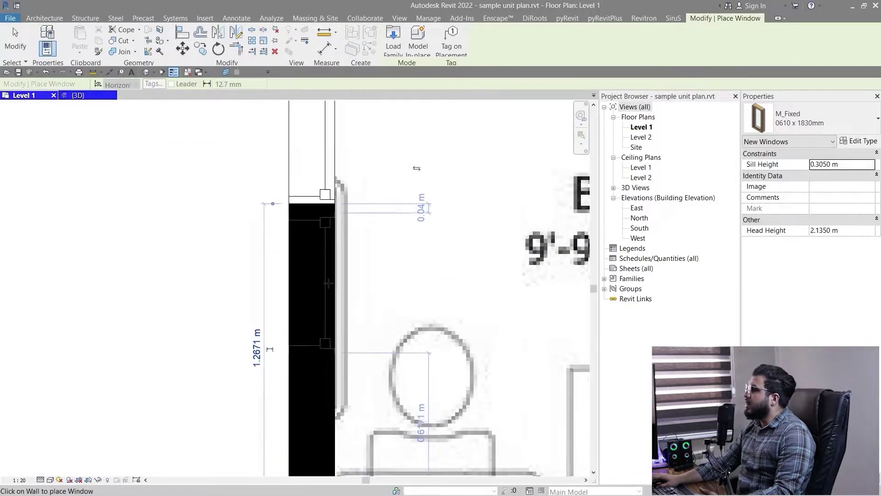
{"action": "left_click", "coordinate": [294, 295]}
{"action": "key", "text": "Escape"}
{"action": "key", "text": "Escape"}
Examine the frames of the two fixed windows in the 3D view from outside the west wall to compare their orientation.
{"action": "left_click", "coordinate": [77, 96]}
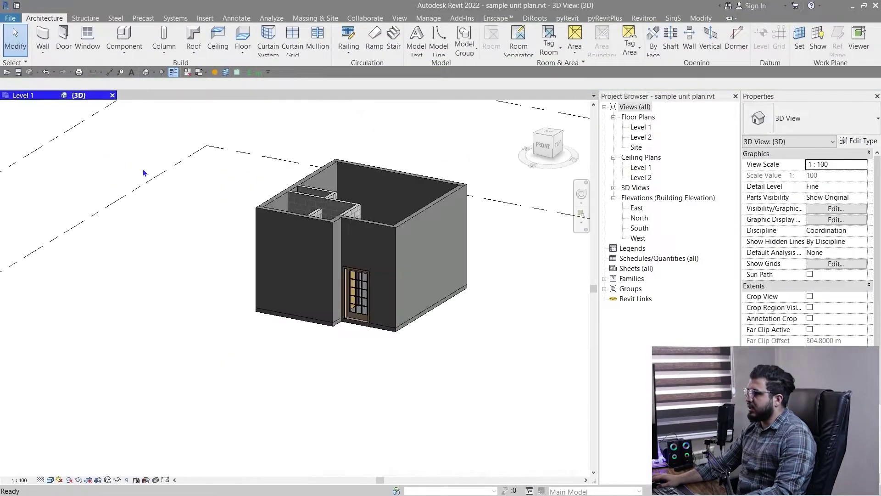
{"action": "middle_click_drag", "start_coordinate": [143, 172], "coordinate": [373, 328], "text": "shift"}
{"action": "scroll", "coordinate": [280, 369], "scroll_direction": "up", "scroll_amount": 10}
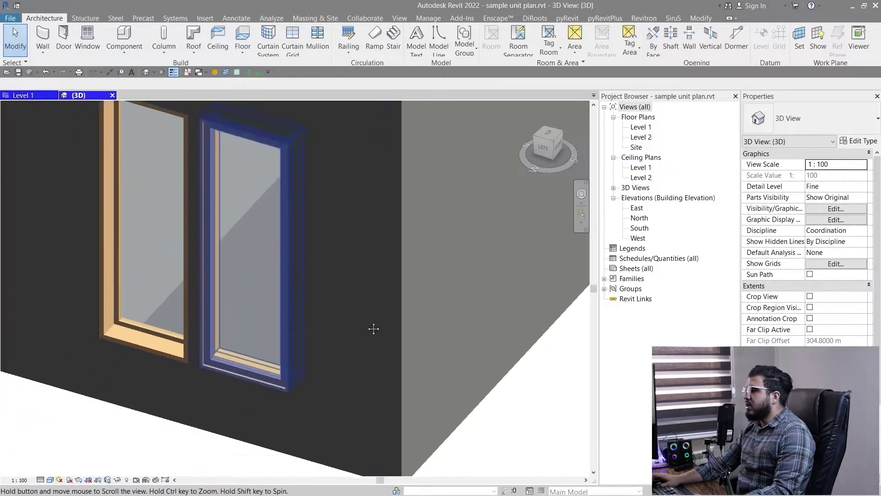
{"action": "scroll", "coordinate": [374, 329], "scroll_direction": "up", "scroll_amount": 3}
{"action": "middle_click_drag", "start_coordinate": [228, 321], "coordinate": [270, 295]}
{"action": "scroll", "coordinate": [385, 292], "scroll_direction": "up", "scroll_amount": 4}
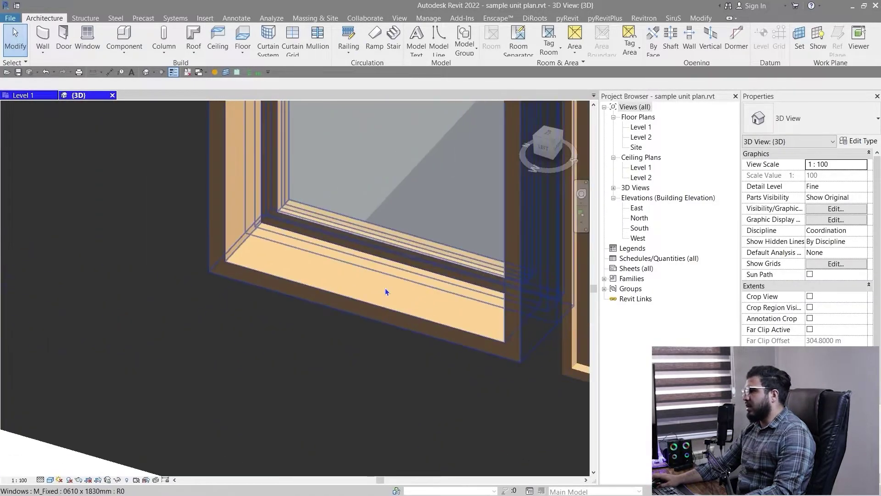
{"action": "scroll", "coordinate": [386, 292], "scroll_direction": "down", "scroll_amount": 5}
{"action": "middle_click_drag", "start_coordinate": [242, 348], "coordinate": [378, 436]}
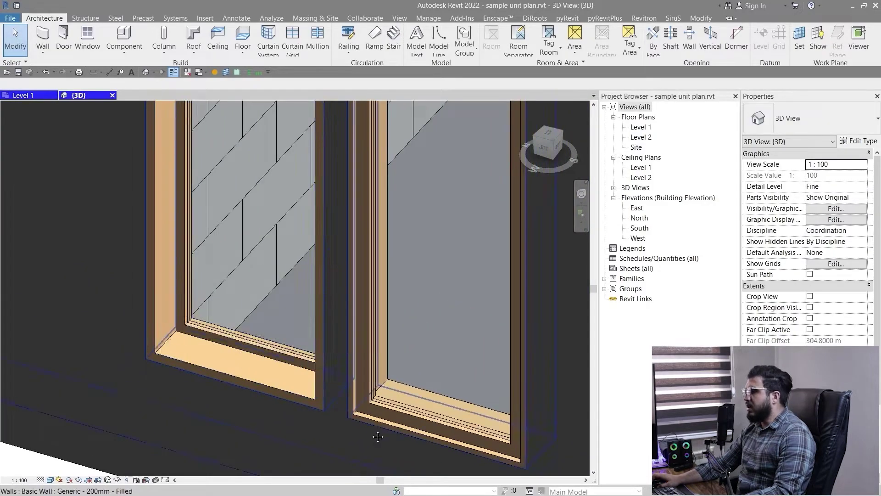
{"action": "scroll", "coordinate": [289, 415], "scroll_direction": "down", "scroll_amount": 5}
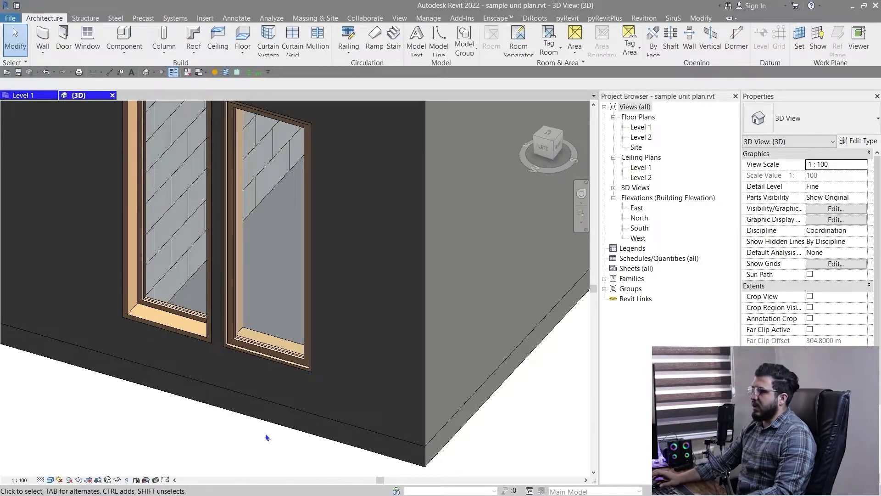
{"action": "scroll", "coordinate": [275, 427], "scroll_direction": "down", "scroll_amount": 3}
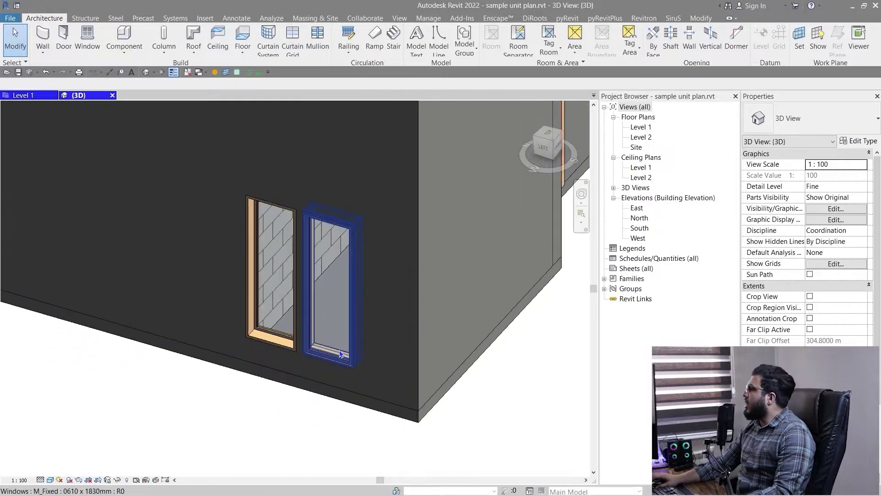
Examine the material and dimension parameters in the type properties of the fixed window nearest the building's south corner.
{"action": "left_click", "coordinate": [337, 354]}
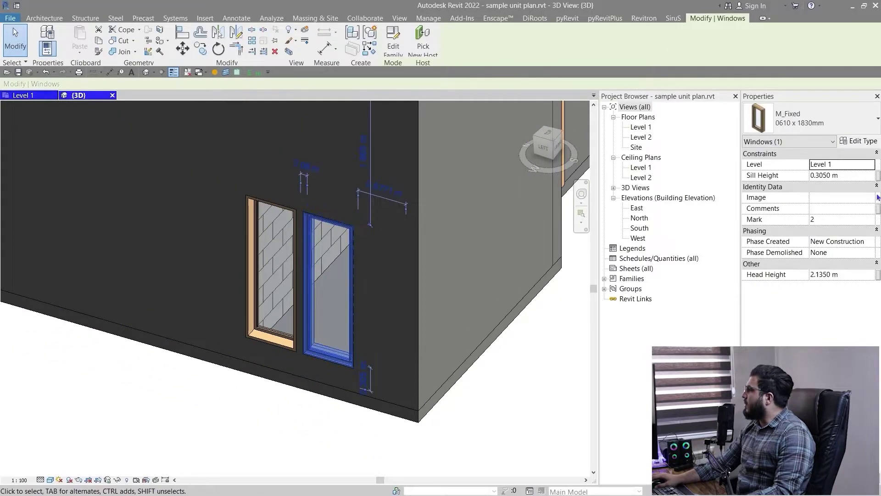
{"action": "left_click", "coordinate": [858, 142]}
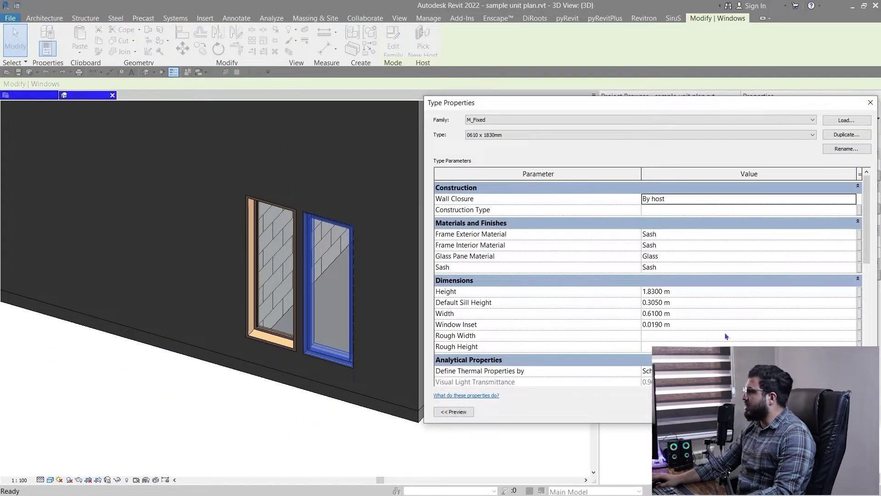
{"action": "left_click", "coordinate": [869, 103]}
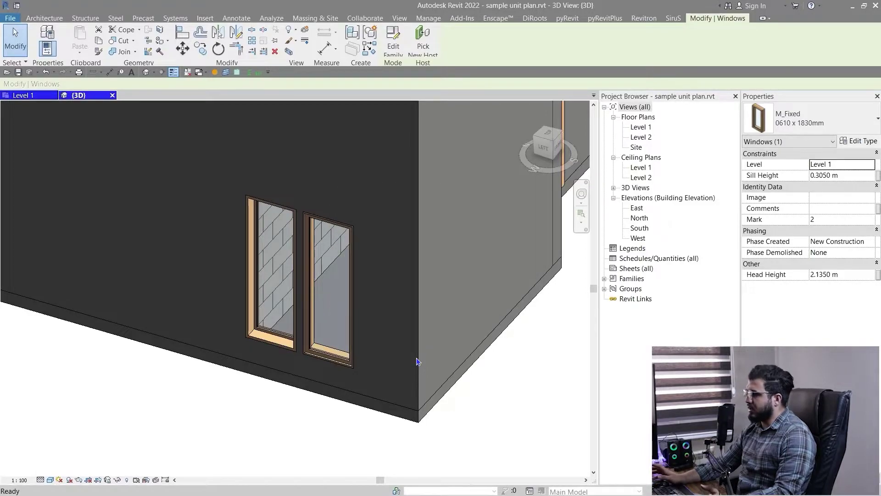
Place an NBS Deceuninck 1500x1000mm casement window in the west wall in 3D, about 0.9 m from the north wall.
{"action": "key", "text": "w"}
{"action": "key", "text": "n"}
{"action": "scroll", "coordinate": [114, 350], "scroll_direction": "down", "scroll_amount": 5}
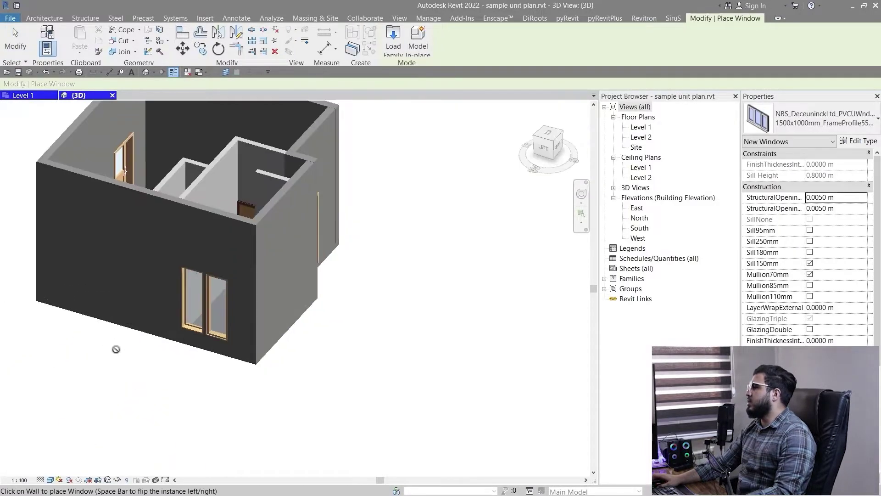
{"action": "middle_click_drag", "start_coordinate": [114, 350], "coordinate": [216, 397], "text": "shift"}
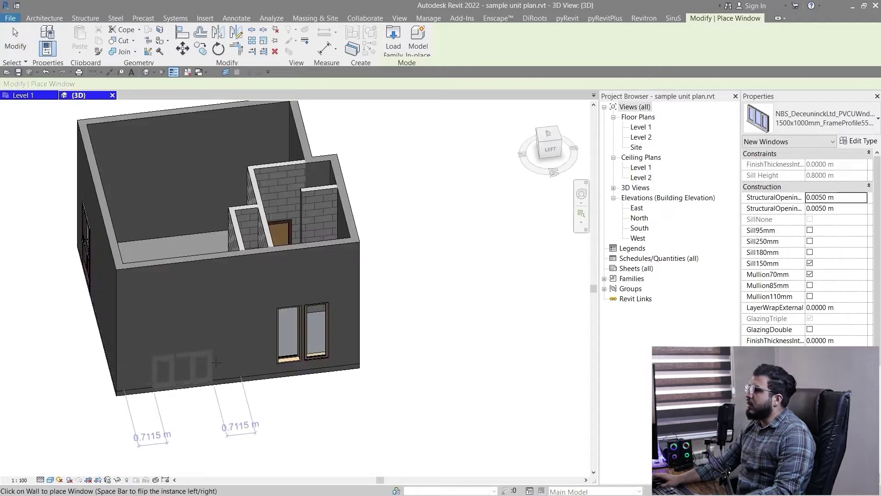
{"action": "scroll", "coordinate": [177, 369], "scroll_direction": "up", "scroll_amount": 5}
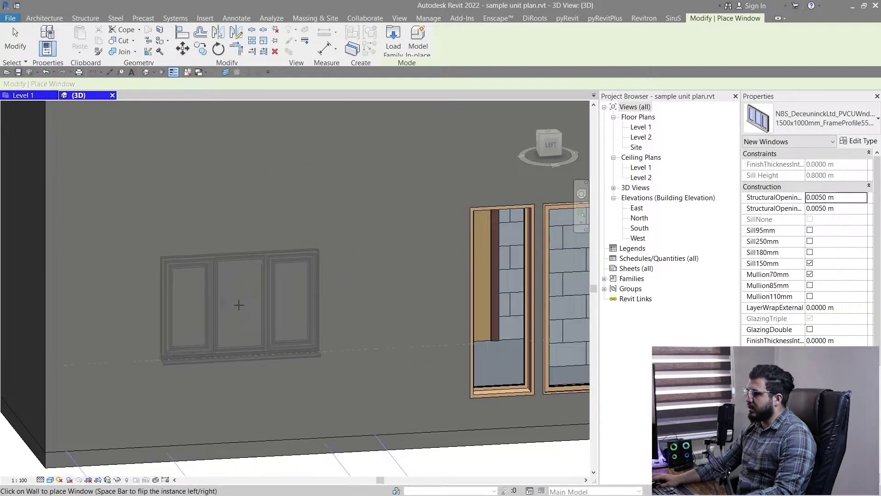
{"action": "left_click", "coordinate": [238, 305]}
{"action": "key", "text": "Escape"}
{"action": "key", "text": "Escape"}
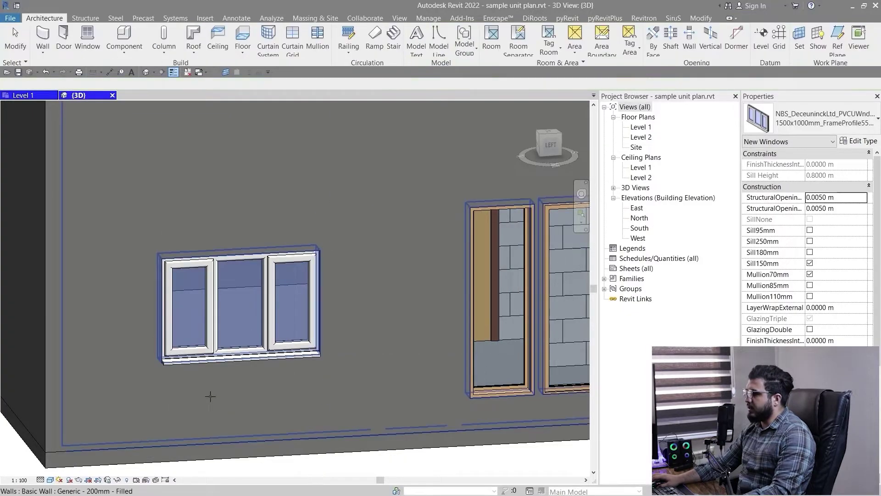
Set the sill height of the three-pane casement window in the west wall to 0.7 m.
{"action": "scroll", "coordinate": [163, 370], "scroll_direction": "up", "scroll_amount": 3}
{"action": "scroll", "coordinate": [394, 410], "scroll_direction": "down", "scroll_amount": 2}
{"action": "middle_click_drag", "start_coordinate": [385, 420], "coordinate": [290, 371]}
{"action": "left_click", "coordinate": [270, 294]}
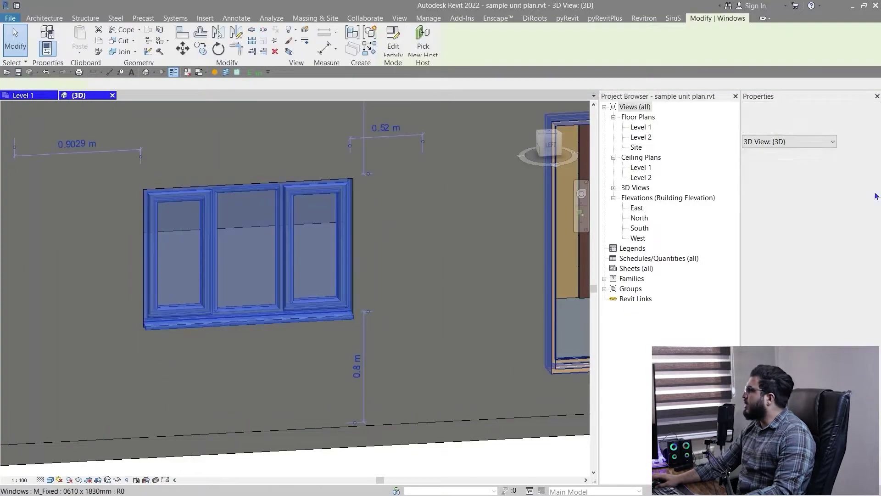
{"action": "left_click", "coordinate": [854, 186]}
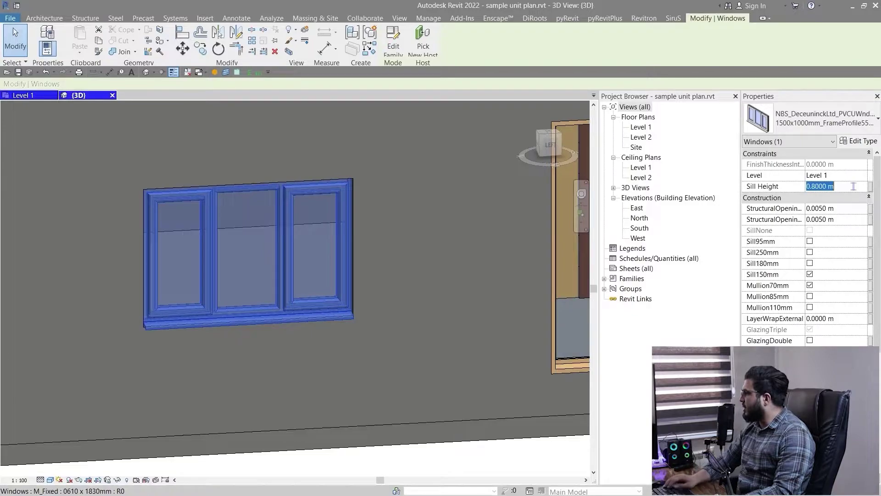
{"action": "type", "text": "0.7"}
{"action": "key", "text": "Return"}
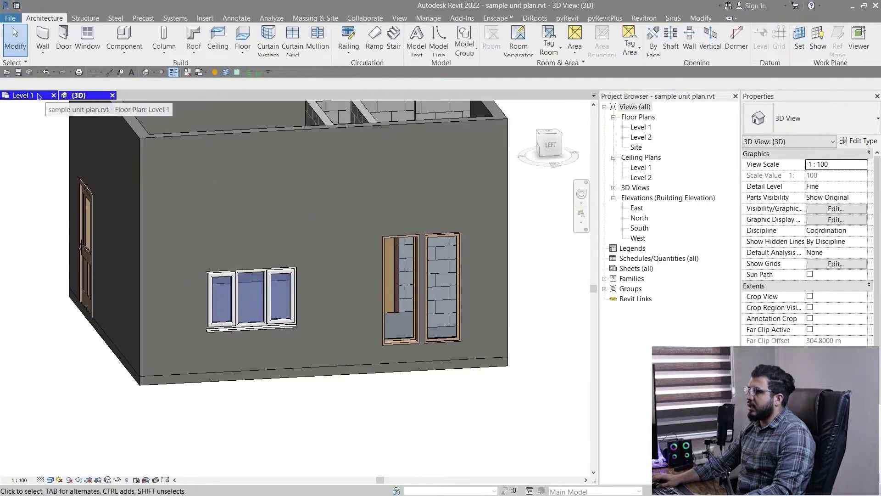
Examine the casement window in the Level 1 plan, then check all windows of the west wall from outside in the 3D view.
{"action": "left_click", "coordinate": [23, 95]}
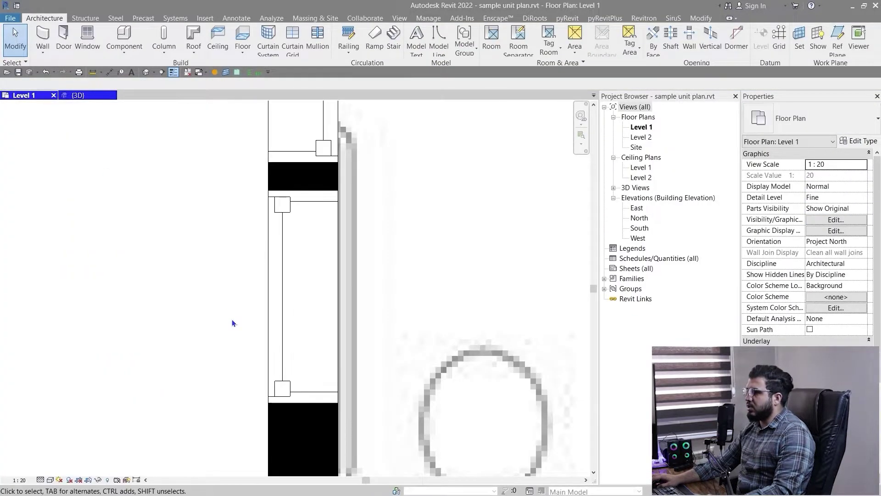
{"action": "scroll", "coordinate": [344, 386], "scroll_direction": "down", "scroll_amount": 3}
{"action": "middle_click_drag", "start_coordinate": [361, 406], "coordinate": [296, 490]}
{"action": "scroll", "coordinate": [229, 184], "scroll_direction": "up", "scroll_amount": 5}
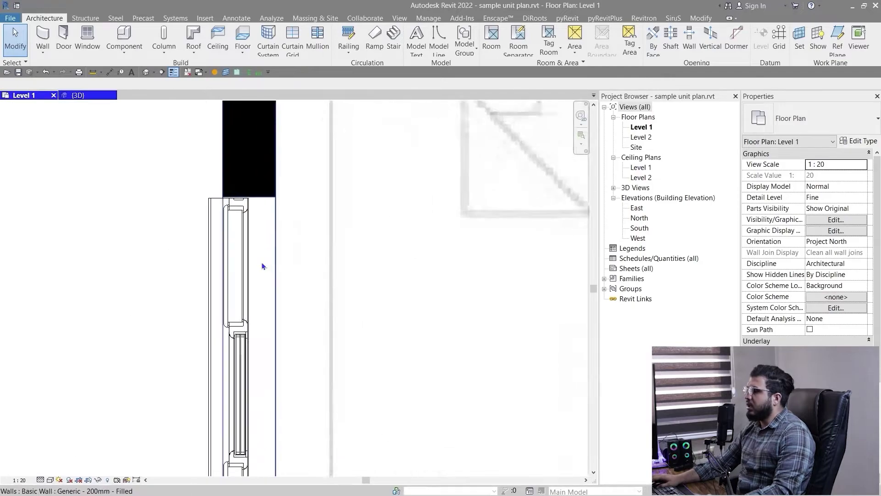
{"action": "scroll", "coordinate": [263, 265], "scroll_direction": "down", "scroll_amount": 1}
{"action": "middle_click_drag", "start_coordinate": [262, 266], "coordinate": [338, 256]}
{"action": "left_click", "coordinate": [304, 305]}
{"action": "left_click", "coordinate": [76, 95]}
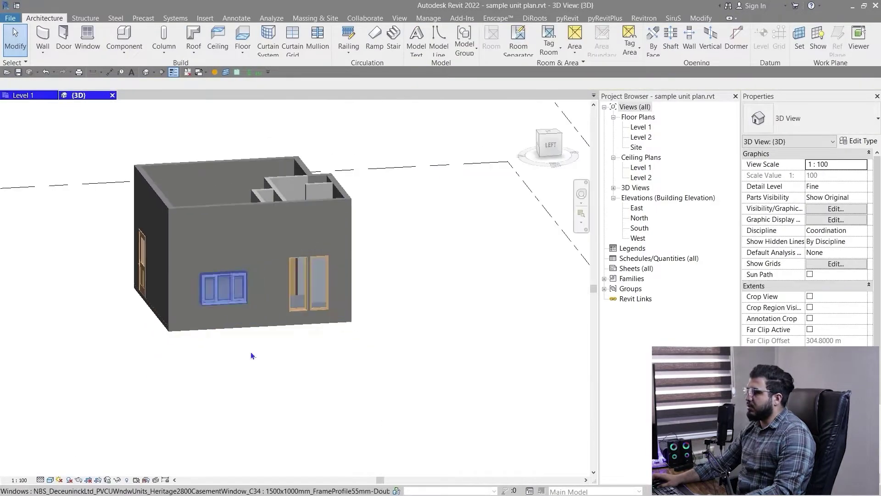
{"action": "middle_click_drag", "start_coordinate": [251, 356], "coordinate": [220, 443], "text": "shift"}
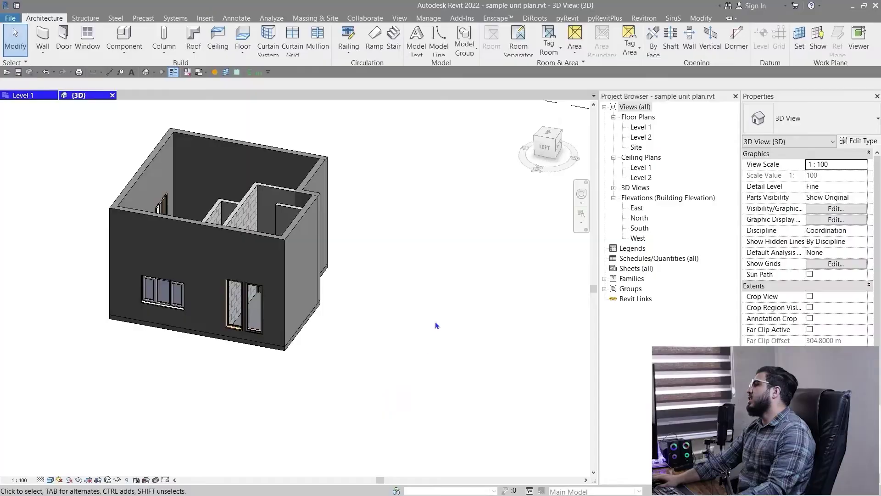
{"action": "scroll", "coordinate": [435, 321], "scroll_direction": "down", "scroll_amount": 3}
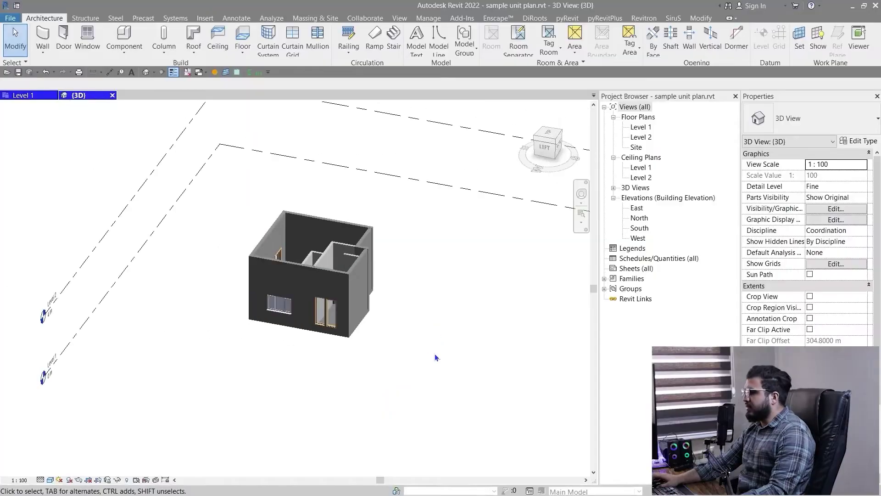
Switch from the 3D view to the Level 1 plan and examine the grids, sample walls and row of sample columns.
{"action": "middle_click_drag", "start_coordinate": [435, 354], "coordinate": [456, 322]}
{"action": "scroll", "coordinate": [413, 337], "scroll_direction": "up", "scroll_amount": 2}
{"action": "scroll", "coordinate": [416, 341], "scroll_direction": "down", "scroll_amount": 1}
{"action": "middle_click_drag", "start_coordinate": [344, 353], "coordinate": [322, 384]}
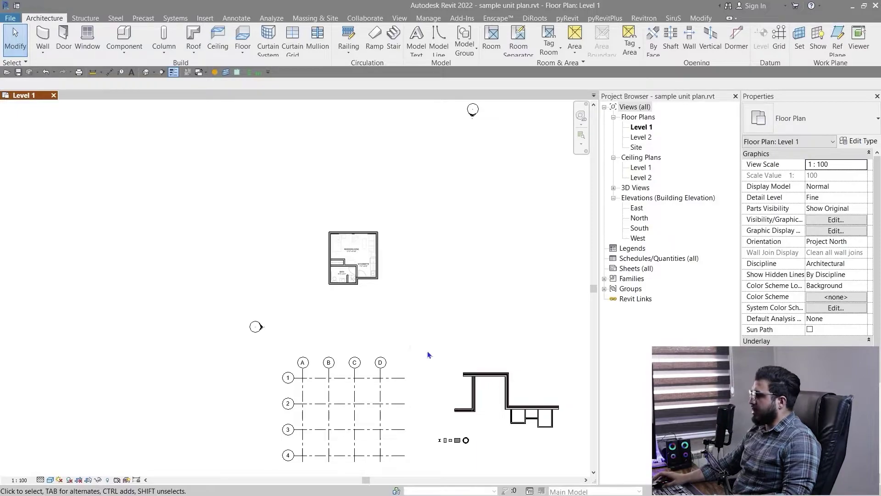
{"action": "middle_click_drag", "start_coordinate": [377, 329], "coordinate": [334, 307]}
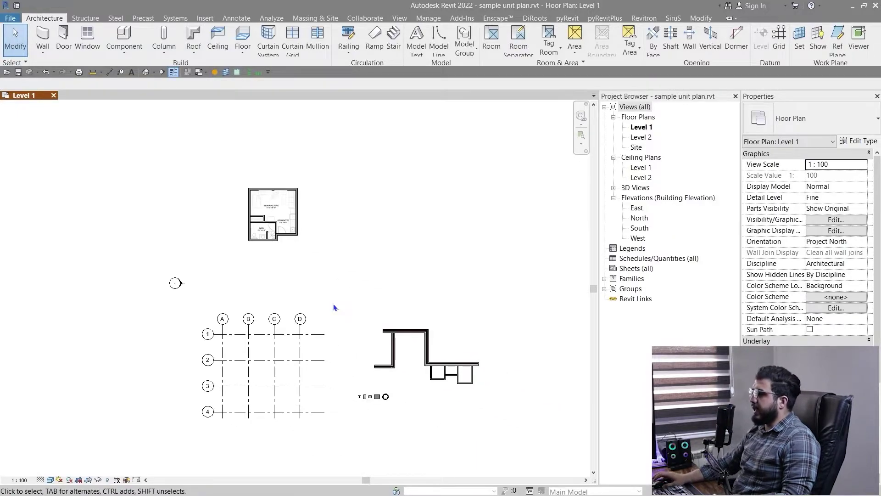
{"action": "scroll", "coordinate": [456, 396], "scroll_direction": "up", "scroll_amount": 2}
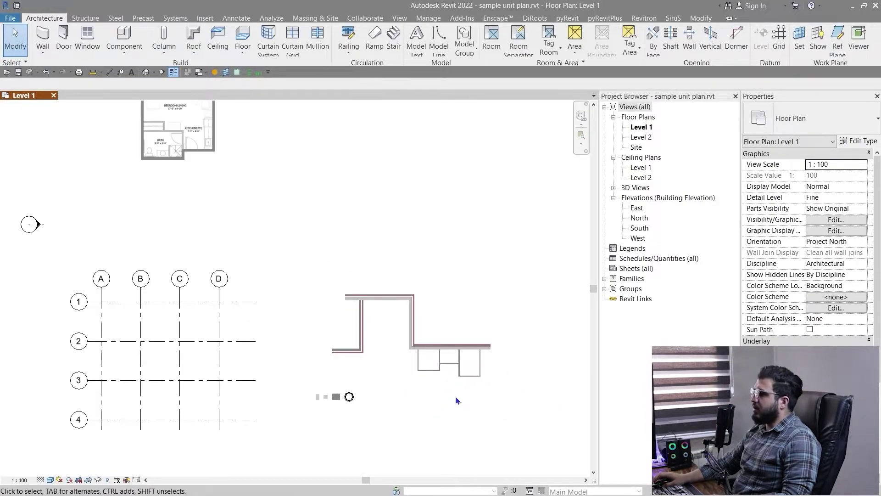
{"action": "middle_click_drag", "start_coordinate": [394, 454], "coordinate": [349, 440]}
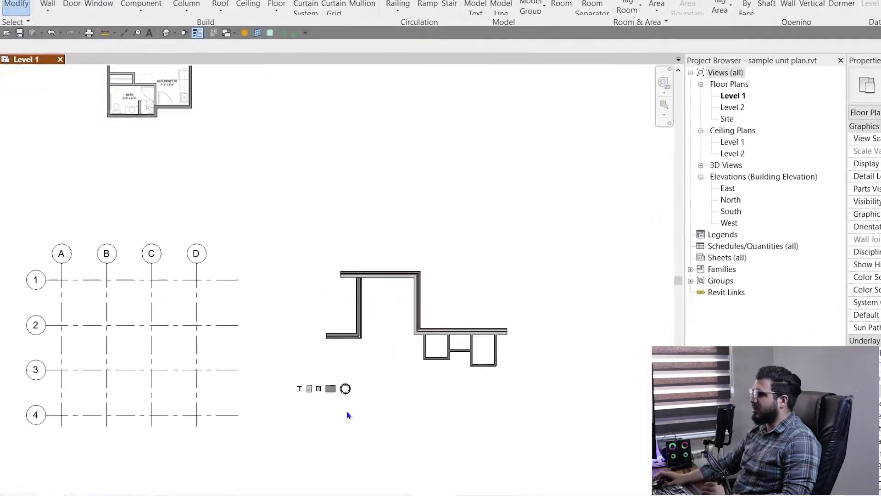
{"action": "scroll", "coordinate": [299, 407], "scroll_direction": "up", "scroll_amount": 4}
{"action": "scroll", "coordinate": [379, 440], "scroll_direction": "up", "scroll_amount": 1}
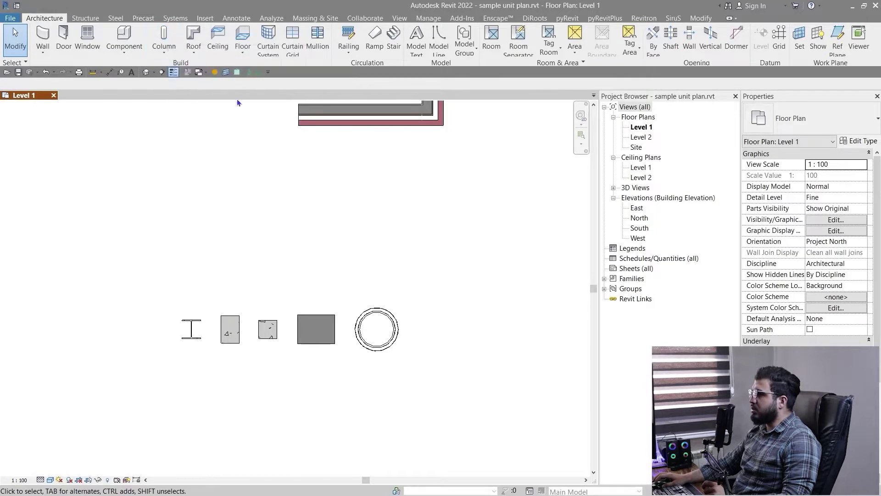
Check which kinds of column can be placed and examine the sample columns, walls and column grid in the plan.
{"action": "left_click", "coordinate": [164, 51]}
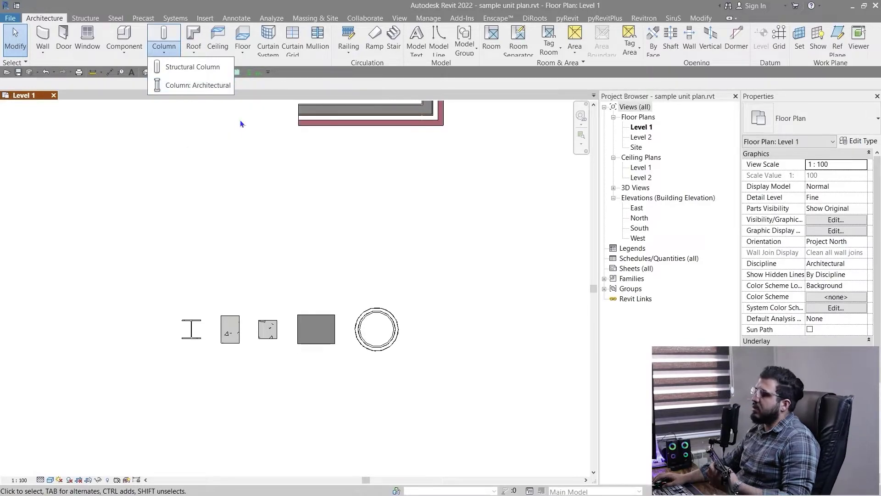
{"action": "scroll", "coordinate": [379, 353], "scroll_direction": "down", "scroll_amount": 3}
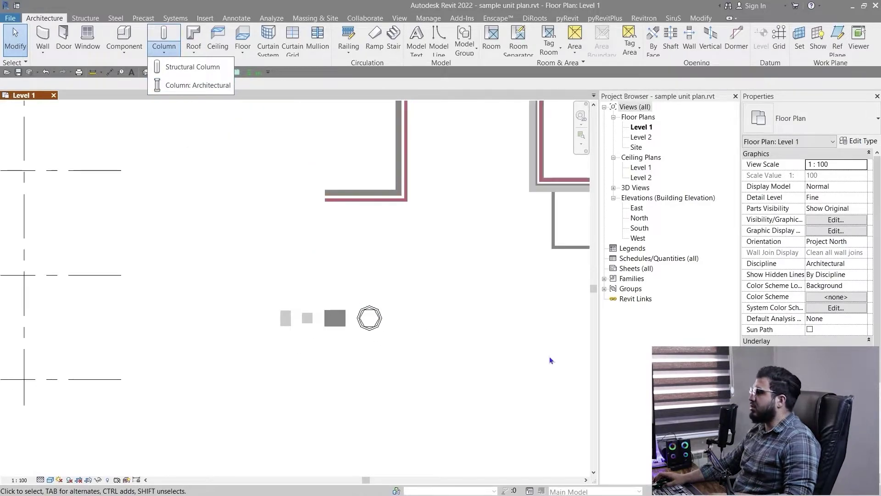
{"action": "left_click", "coordinate": [445, 304]}
{"action": "scroll", "coordinate": [446, 296], "scroll_direction": "down", "scroll_amount": 2}
{"action": "middle_click_drag", "start_coordinate": [446, 299], "coordinate": [348, 349]}
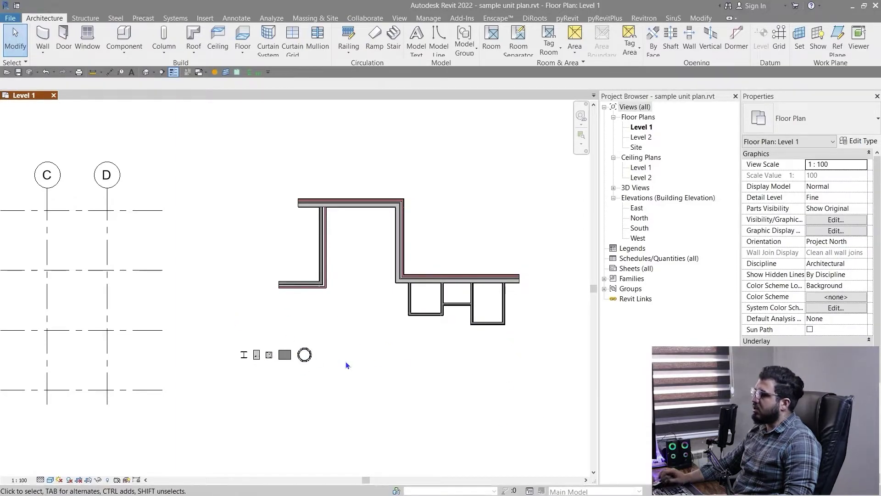
{"action": "scroll", "coordinate": [359, 317], "scroll_direction": "down", "scroll_amount": 2}
{"action": "middle_click_drag", "start_coordinate": [438, 368], "coordinate": [337, 363]}
{"action": "scroll", "coordinate": [350, 344], "scroll_direction": "up", "scroll_amount": 1}
{"action": "middle_click_drag", "start_coordinate": [131, 358], "coordinate": [321, 301]}
{"action": "scroll", "coordinate": [163, 316], "scroll_direction": "down", "scroll_amount": 1}
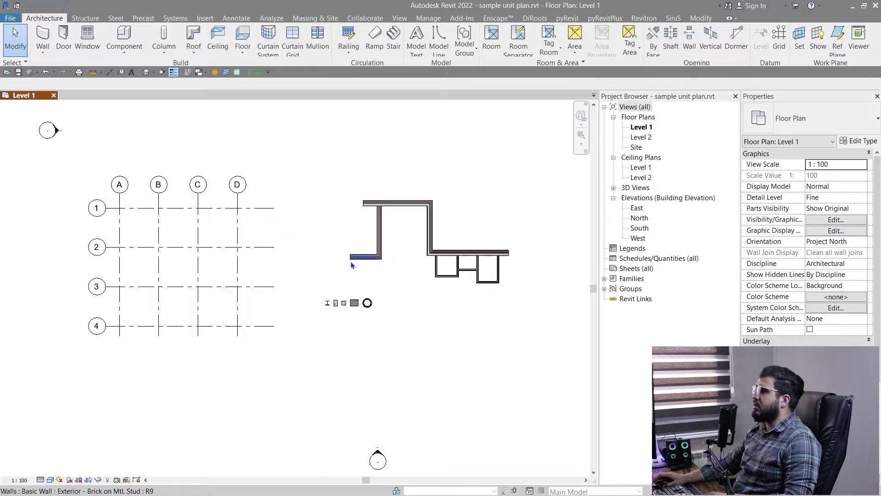
{"action": "middle_click_drag", "start_coordinate": [274, 269], "coordinate": [316, 272]}
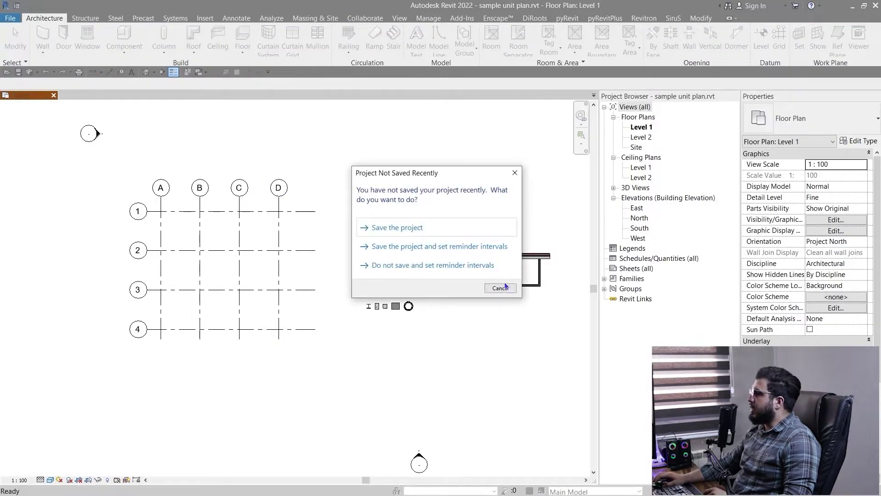
Dismiss the save reminder and start placing vertical structural columns at the grids with their height up to Level 2.
{"action": "left_click", "coordinate": [501, 288]}
{"action": "key", "text": "c"}
{"action": "key", "text": "l"}
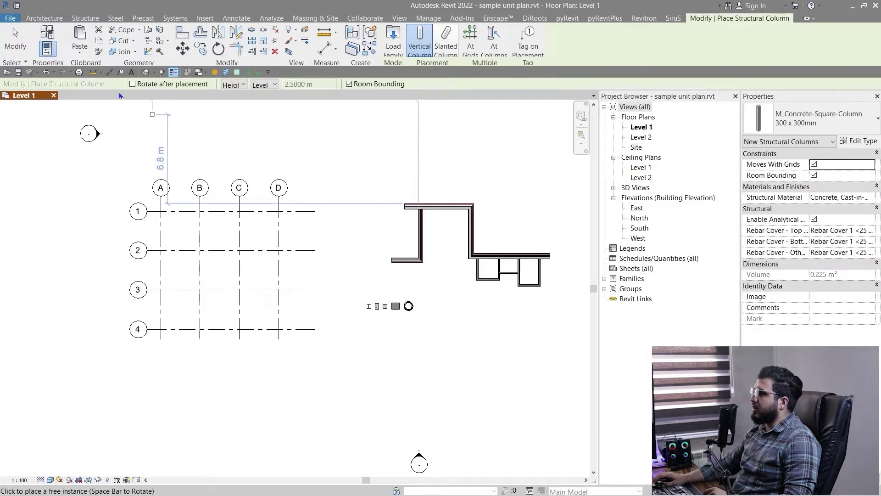
{"action": "middle_click_drag", "start_coordinate": [204, 265], "coordinate": [213, 266]}
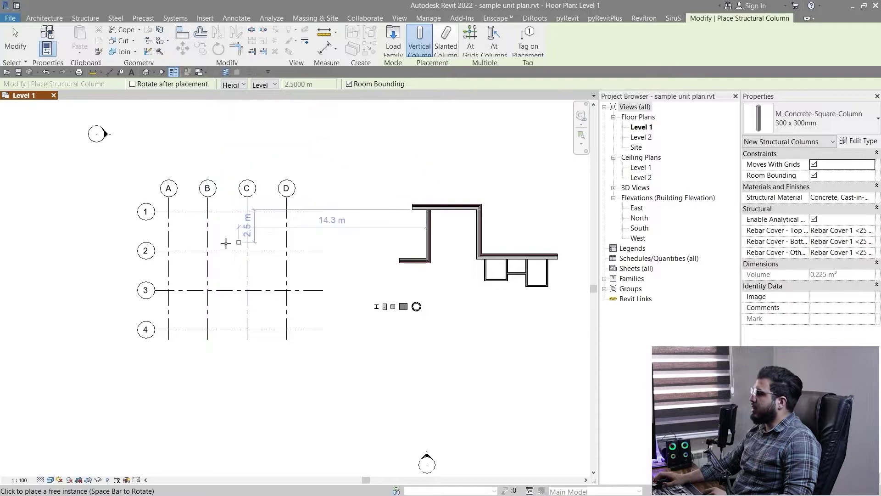
{"action": "middle_click_drag", "start_coordinate": [230, 253], "coordinate": [245, 276]}
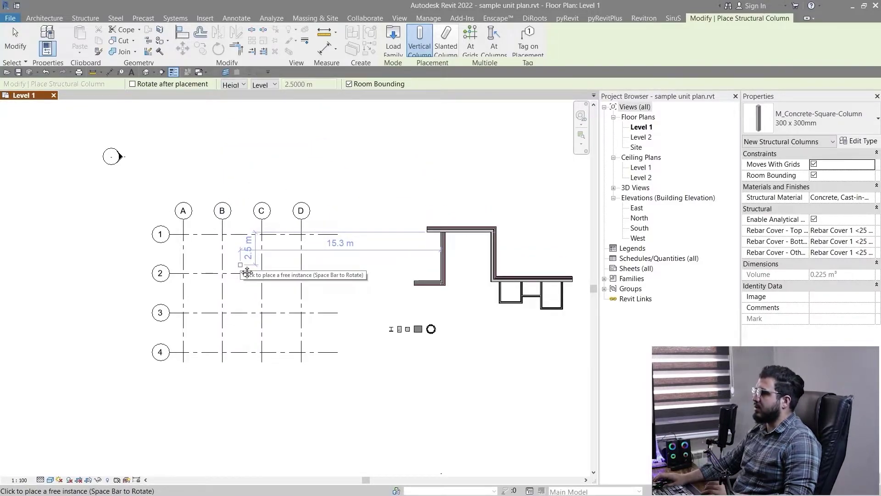
{"action": "scroll", "coordinate": [222, 273], "scroll_direction": "up", "scroll_amount": 3}
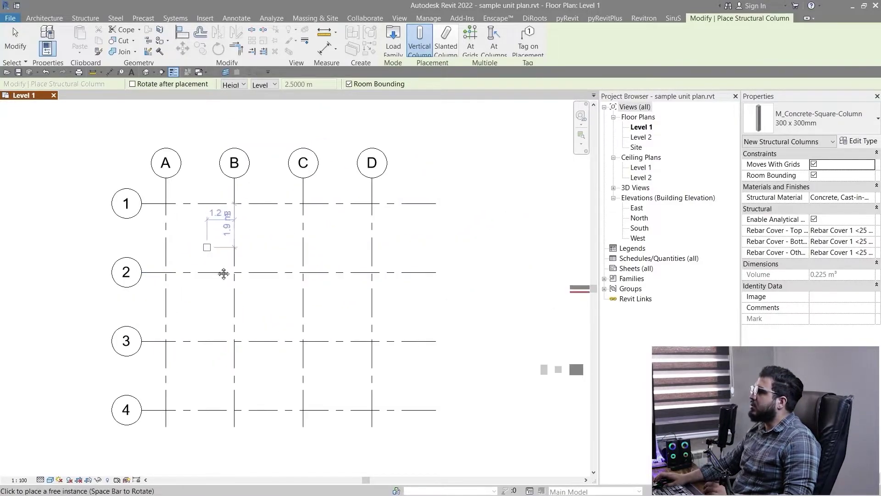
{"action": "left_click", "coordinate": [263, 86]}
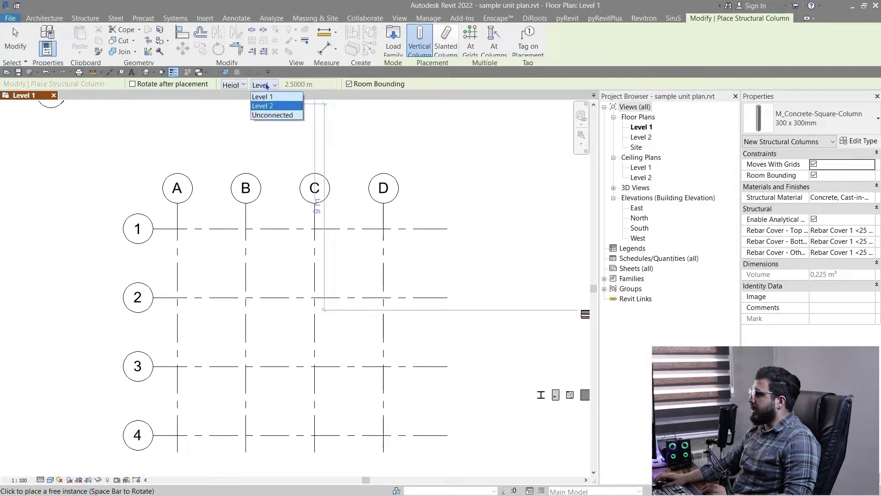
{"action": "left_click", "coordinate": [289, 102]}
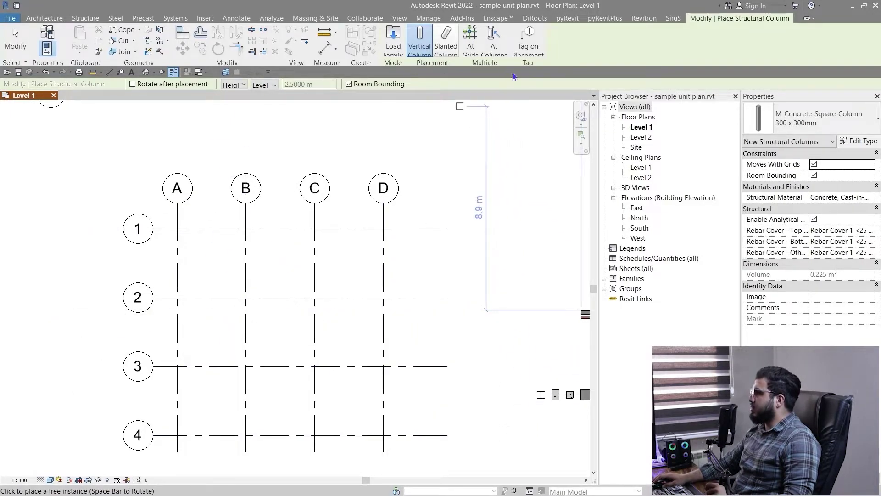
{"action": "scroll", "coordinate": [419, 292], "scroll_direction": "down", "scroll_amount": 1}
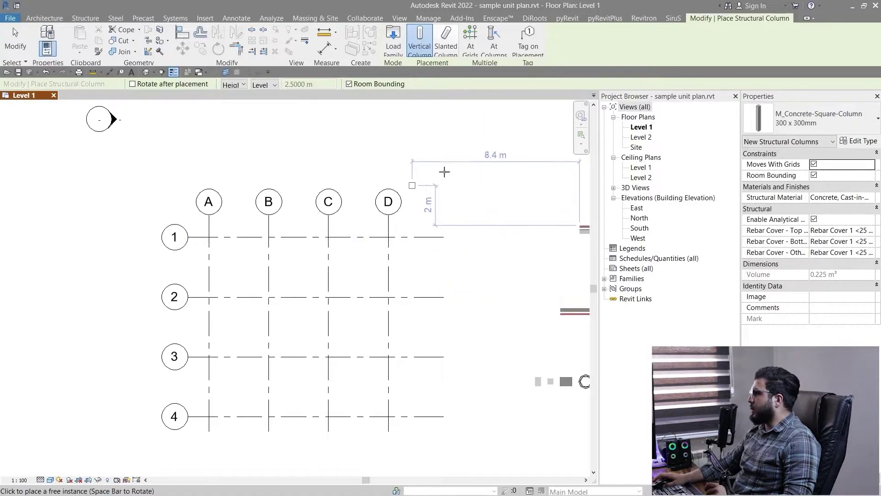
{"action": "mouse_move", "coordinate": [265, 369]}
{"action": "middle_mouse_down"}
{"action": "mouse_move", "coordinate": [305, 370]}
{"action": "mouse_move", "coordinate": [268, 385]}
{"action": "middle_mouse_up"}
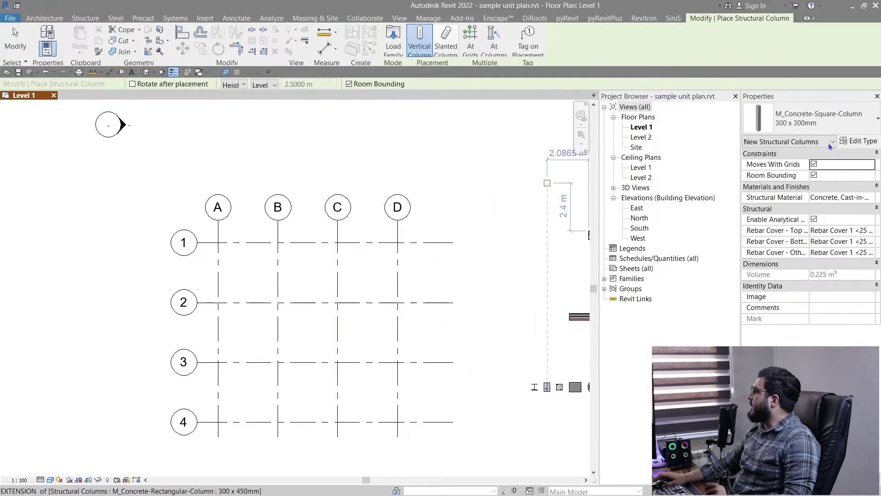
Check the available structural column types, then open the Steel folder under Structural Columns in the family library for loading.
{"action": "left_click", "coordinate": [810, 118]}
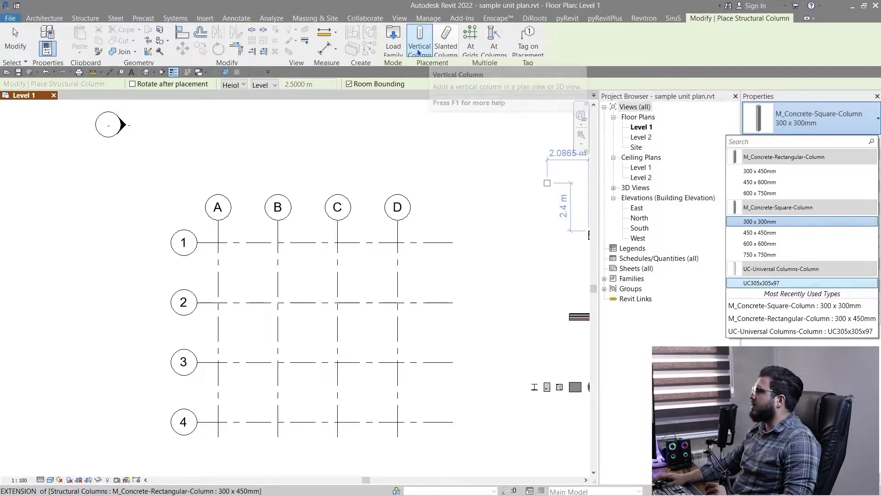
{"action": "left_click", "coordinate": [394, 40]}
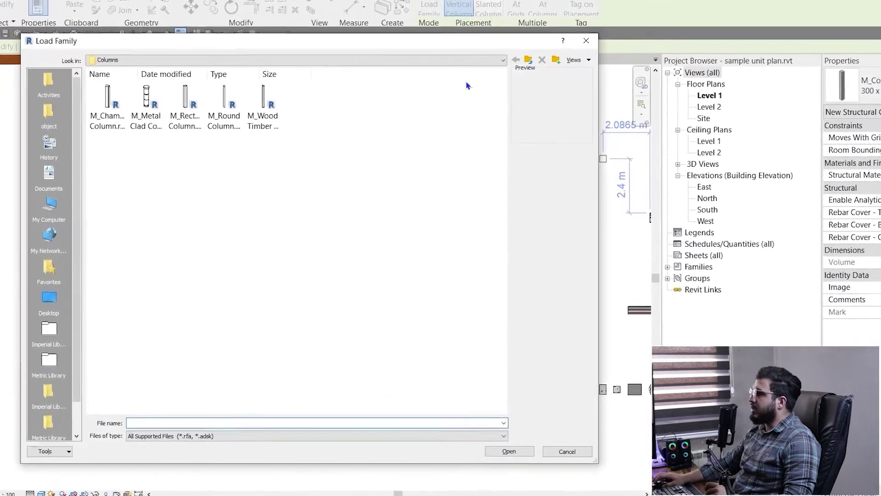
{"action": "left_click", "coordinate": [498, 84]}
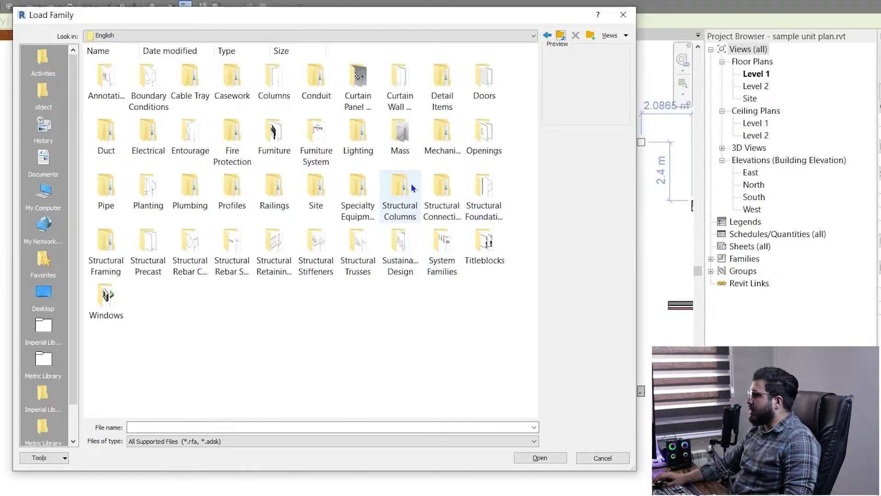
{"action": "left_click", "coordinate": [401, 210]}
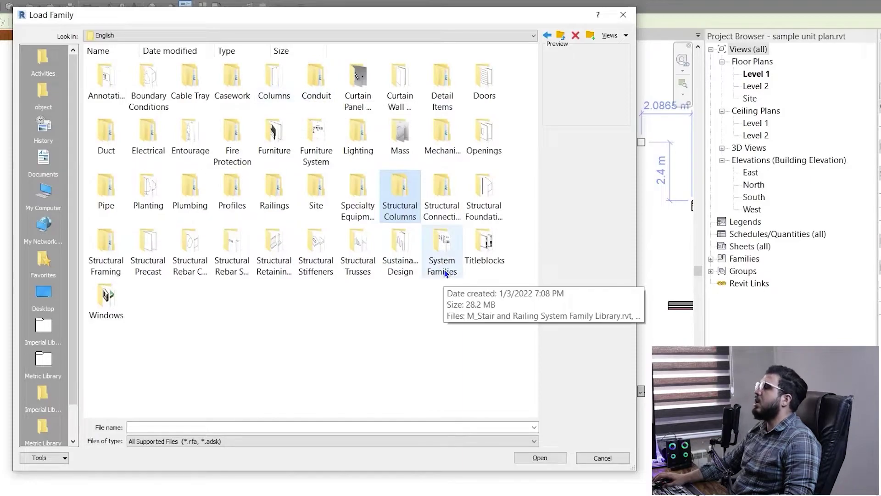
{"action": "double_click", "coordinate": [413, 215]}
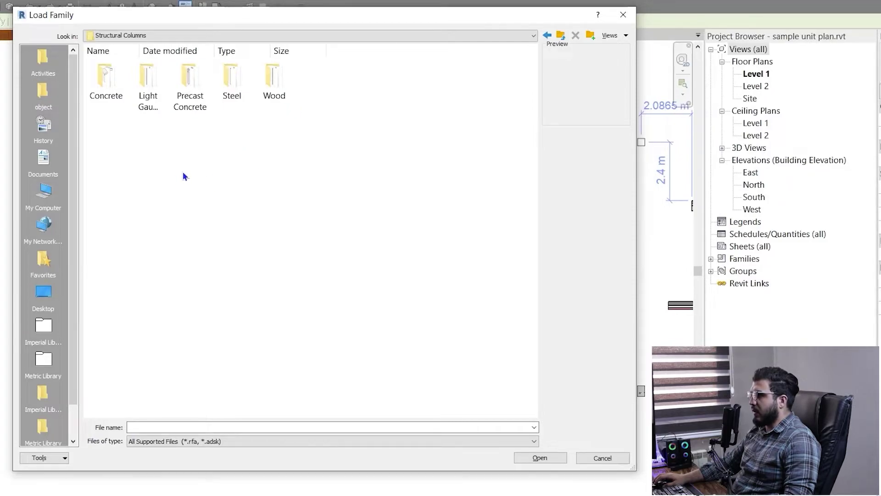
{"action": "double_click", "coordinate": [232, 82]}
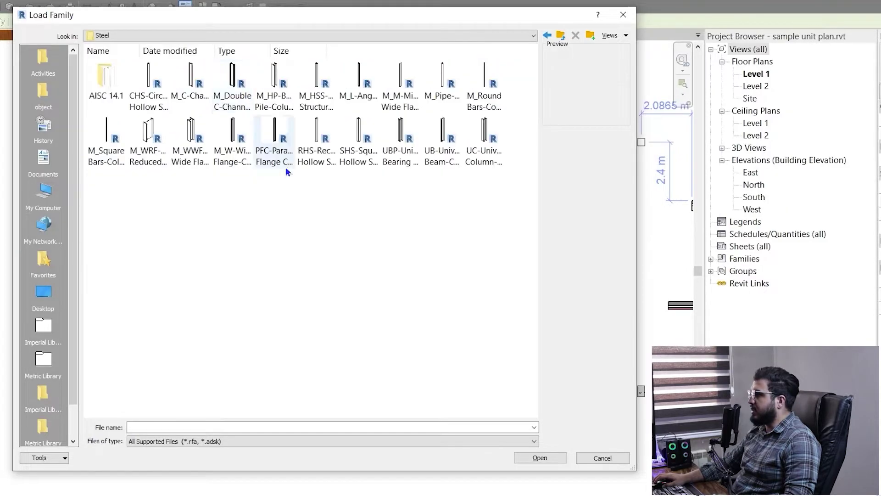
Enlarge the previews of the steel column families and open UC-Universal Column-Column.rfa for loading.
{"action": "scroll", "coordinate": [311, 252], "scroll_direction": "up", "scroll_amount": 3, "text": "ctrl"}
{"action": "scroll", "coordinate": [314, 257], "scroll_direction": "up", "scroll_amount": 1, "text": "ctrl"}
{"action": "left_click", "coordinate": [329, 315]}
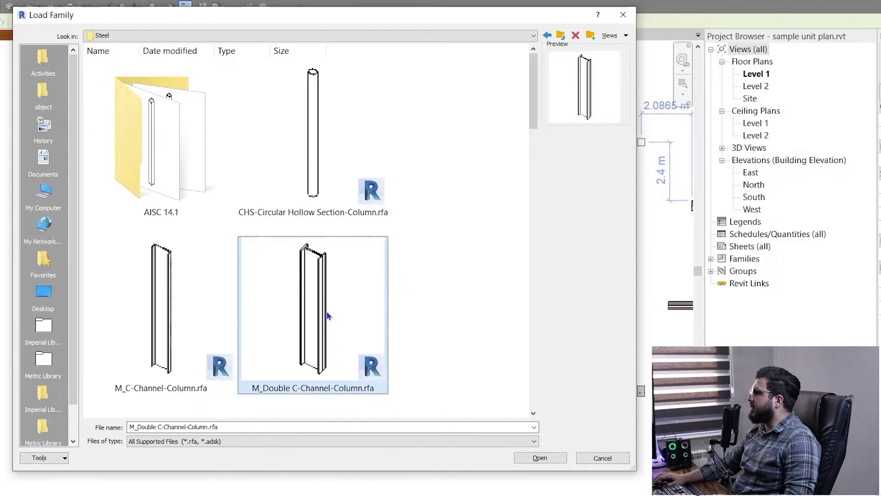
{"action": "scroll", "coordinate": [329, 315], "scroll_direction": "down", "scroll_amount": 10}
{"action": "left_click", "coordinate": [331, 312]}
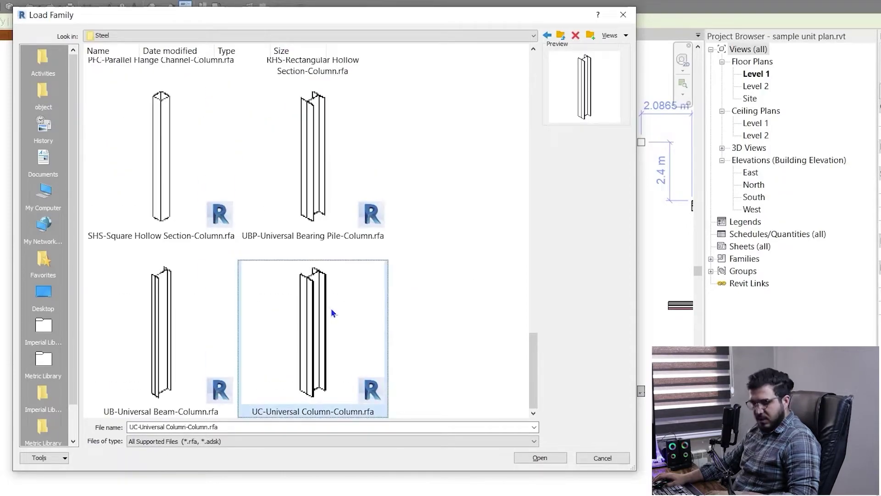
{"action": "left_click", "coordinate": [540, 458]}
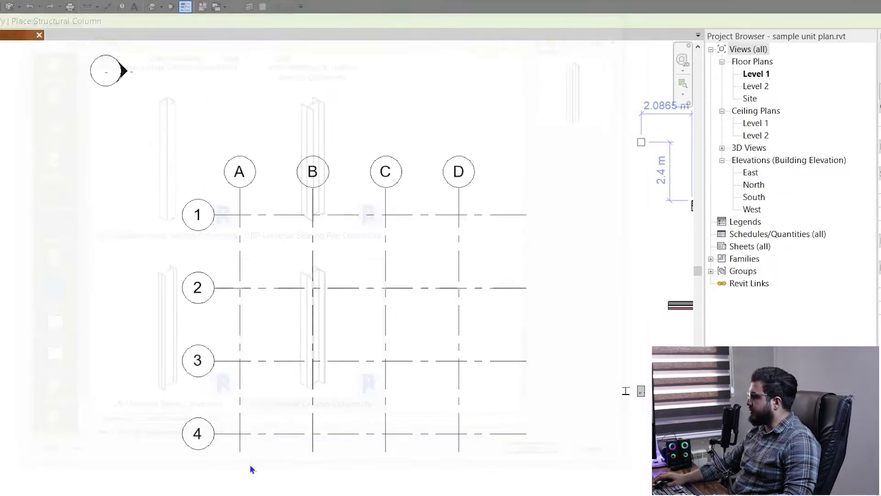
Load a range of UC-Universal Column types down to 152x152x23UC, including the 254, 203 and 152 series, and accept the large number.
{"action": "scroll", "coordinate": [315, 244], "scroll_direction": "down", "scroll_amount": 4}
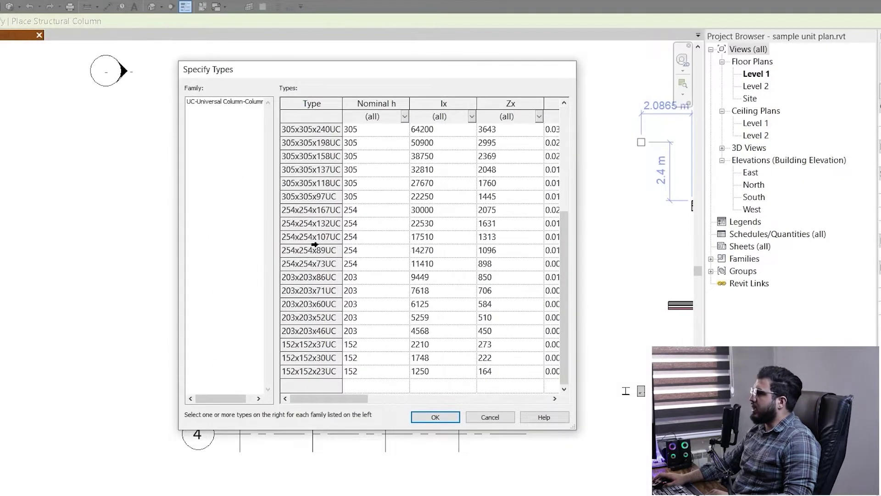
{"action": "scroll", "coordinate": [315, 321], "scroll_direction": "up", "scroll_amount": 2}
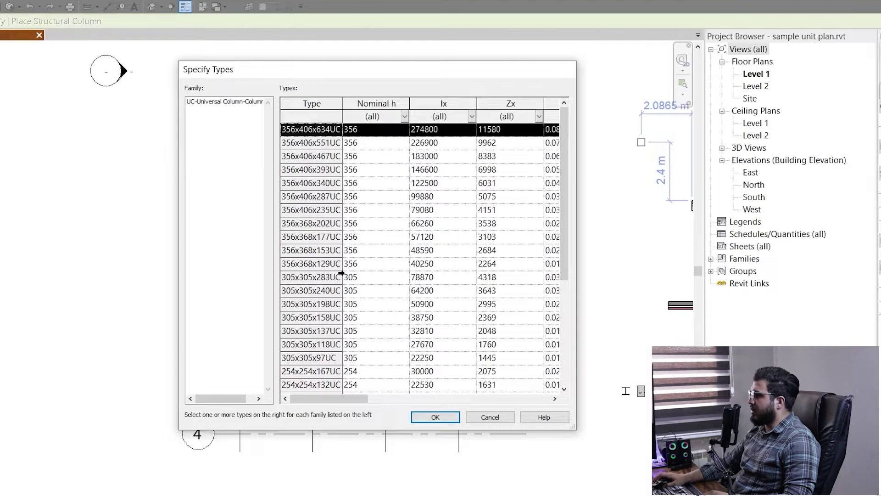
{"action": "left_click", "coordinate": [312, 198]}
{"action": "scroll", "coordinate": [322, 298], "scroll_direction": "down", "scroll_amount": 2}
{"action": "left_click", "coordinate": [317, 371], "text": "shift"}
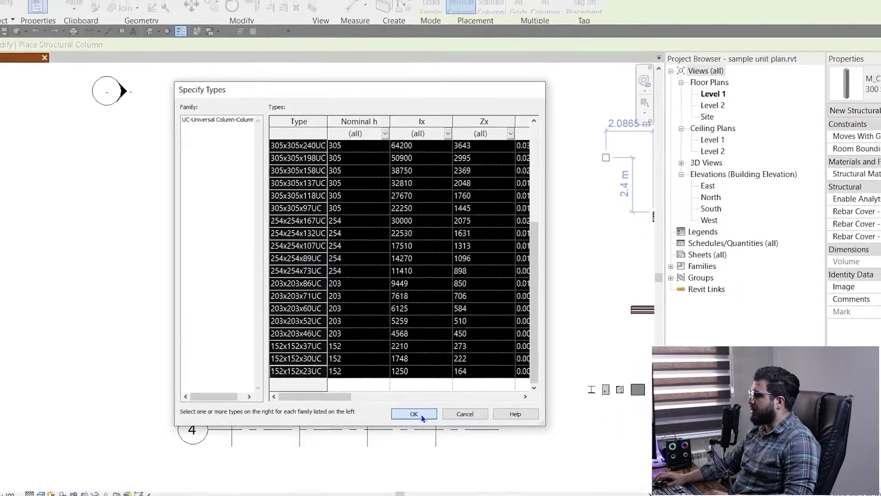
{"action": "left_click", "coordinate": [452, 418]}
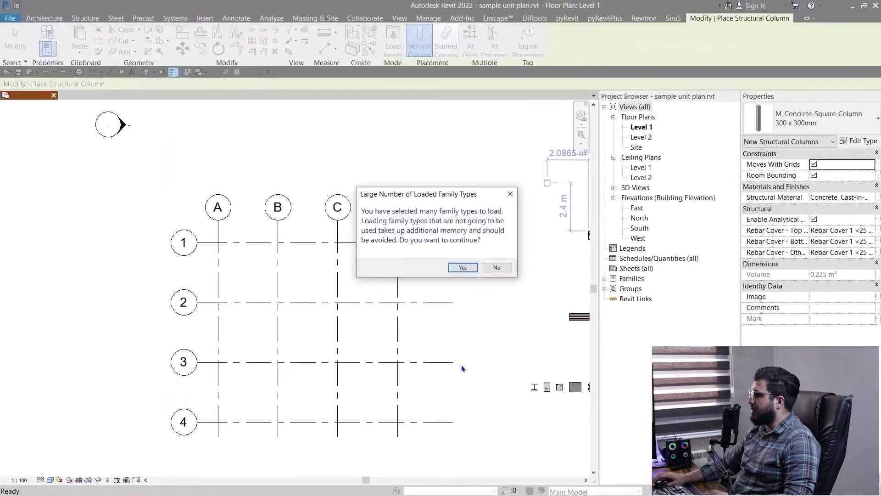
{"action": "left_click", "coordinate": [461, 268]}
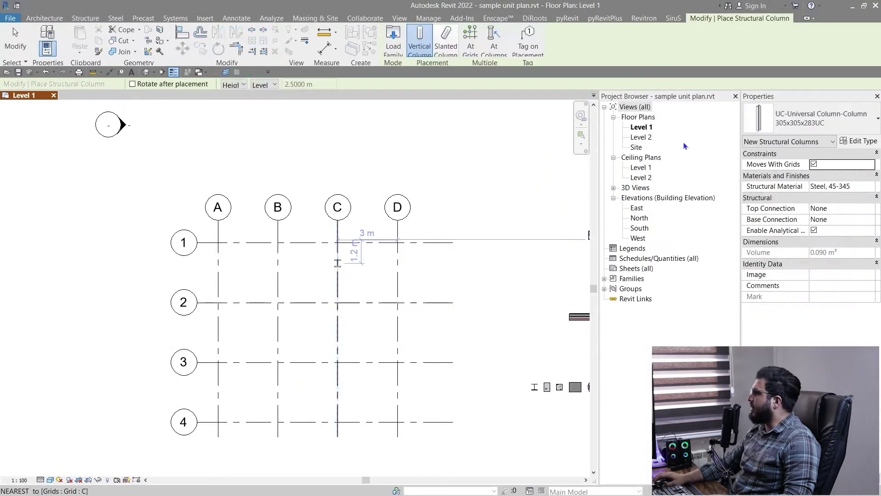
Look through the loaded universal column types and set the column type to M_Concrete-Rectangular-Column 600 x 750mm.
{"action": "left_click", "coordinate": [808, 121]}
{"action": "scroll", "coordinate": [773, 284], "scroll_direction": "down", "scroll_amount": 3}
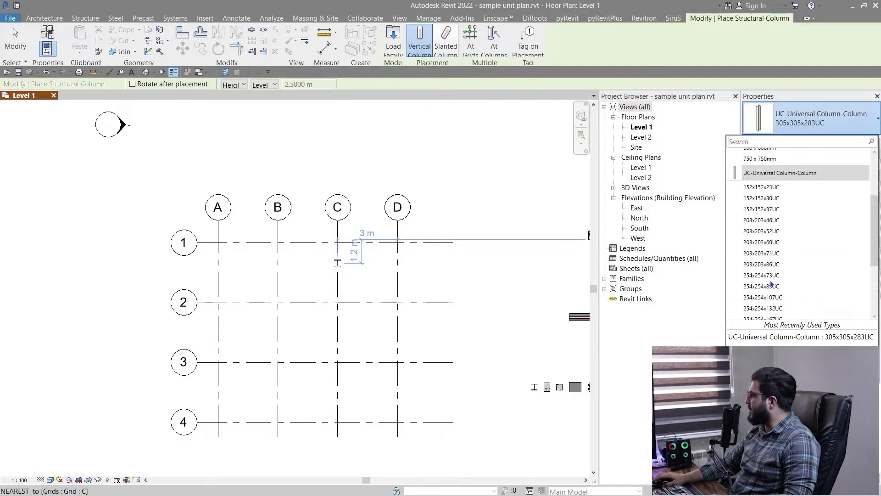
{"action": "scroll", "coordinate": [772, 284], "scroll_direction": "up", "scroll_amount": 3}
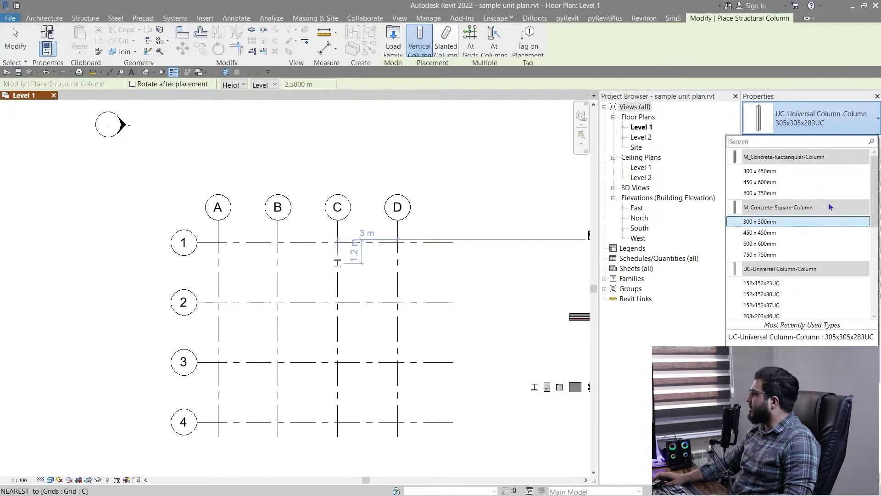
{"action": "left_click", "coordinate": [781, 193]}
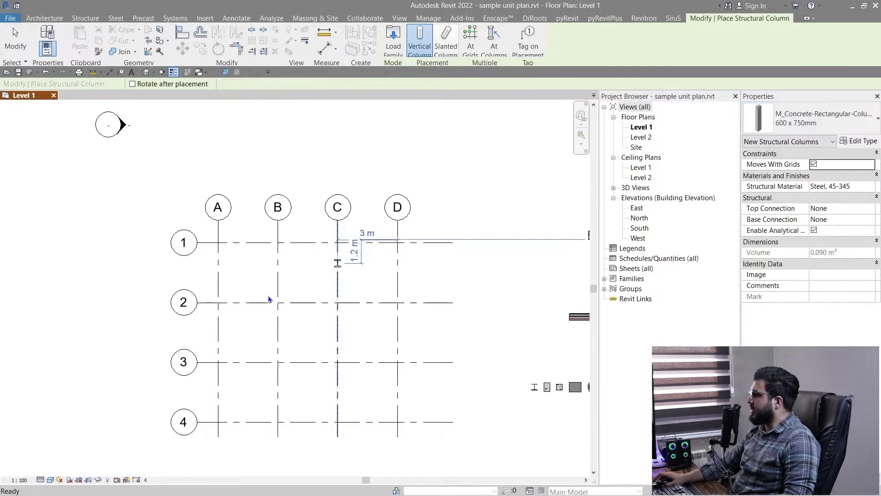
{"action": "scroll", "coordinate": [232, 244], "scroll_direction": "up", "scroll_amount": 5}
{"action": "scroll", "coordinate": [360, 293], "scroll_direction": "down", "scroll_amount": 6}
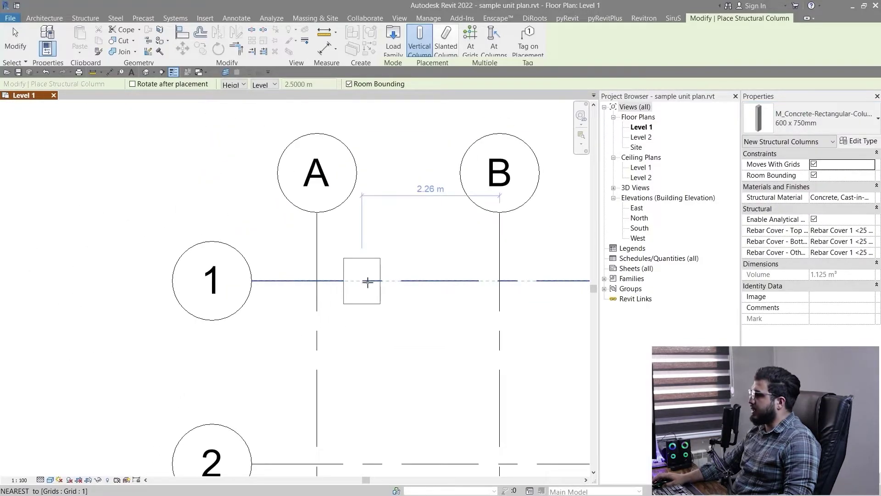
{"action": "middle_click_drag", "start_coordinate": [437, 343], "coordinate": [327, 368]}
{"action": "scroll", "coordinate": [306, 331], "scroll_direction": "up", "scroll_amount": 3}
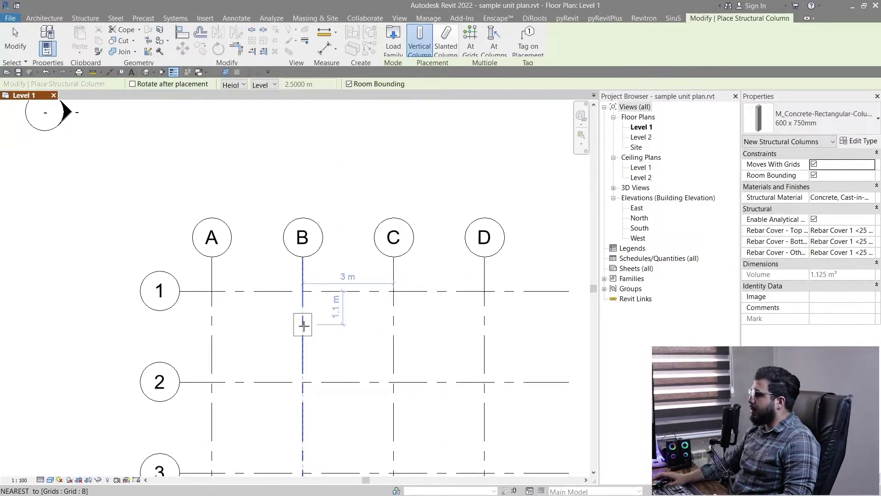
{"action": "scroll", "coordinate": [317, 395], "scroll_direction": "down", "scroll_amount": 3}
{"action": "middle_click_drag", "start_coordinate": [319, 394], "coordinate": [212, 348]}
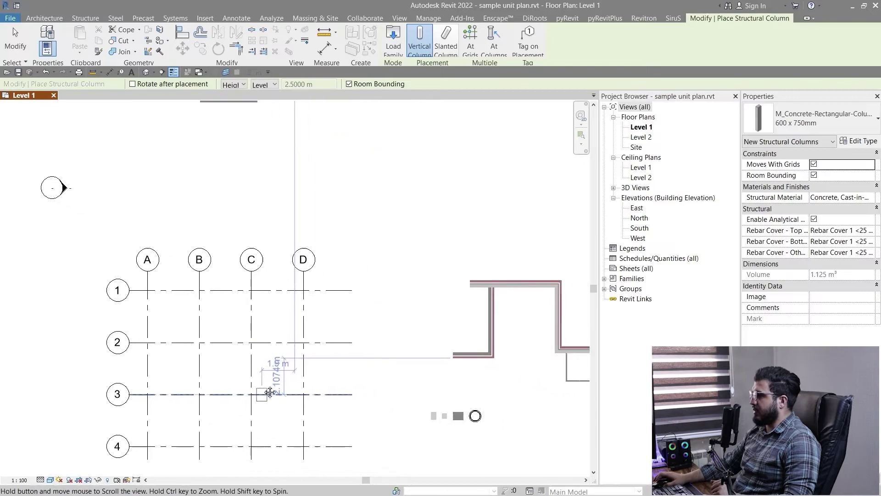
{"action": "middle_click_drag", "start_coordinate": [280, 425], "coordinate": [313, 404]}
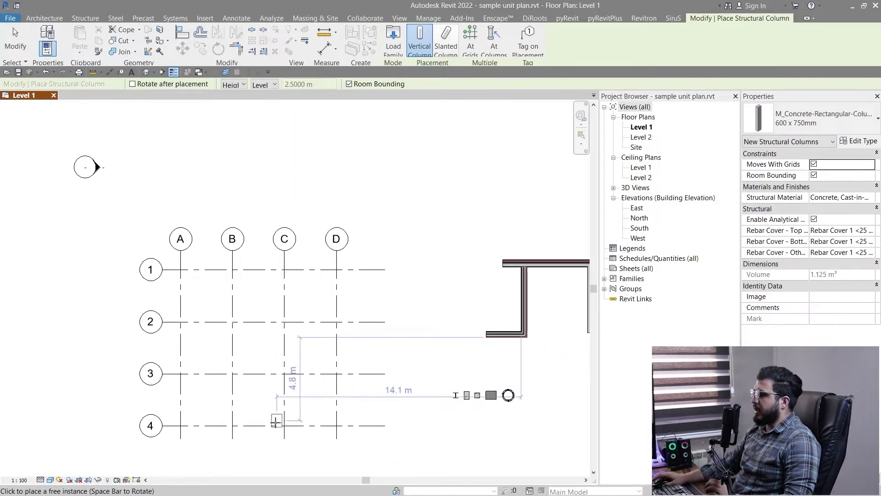
{"action": "middle_click_drag", "start_coordinate": [192, 312], "coordinate": [206, 345]}
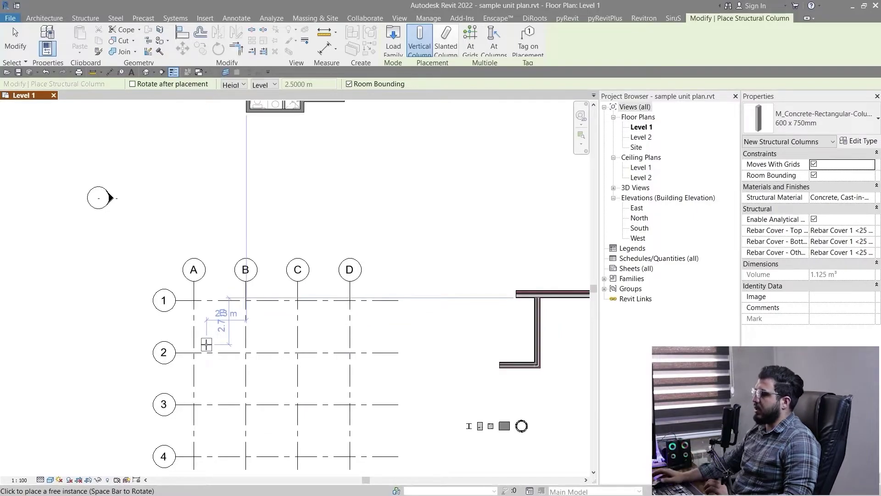
Place an M_Concrete-Rectangular-Column 600 x 750mm at the intersection of grids A and 1, trying its rotation before placement.
{"action": "scroll", "coordinate": [252, 321], "scroll_direction": "up", "scroll_amount": 6}
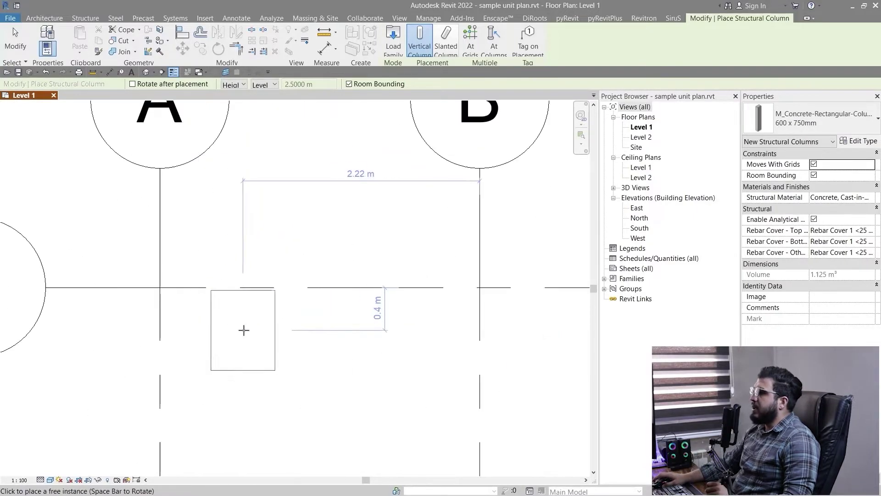
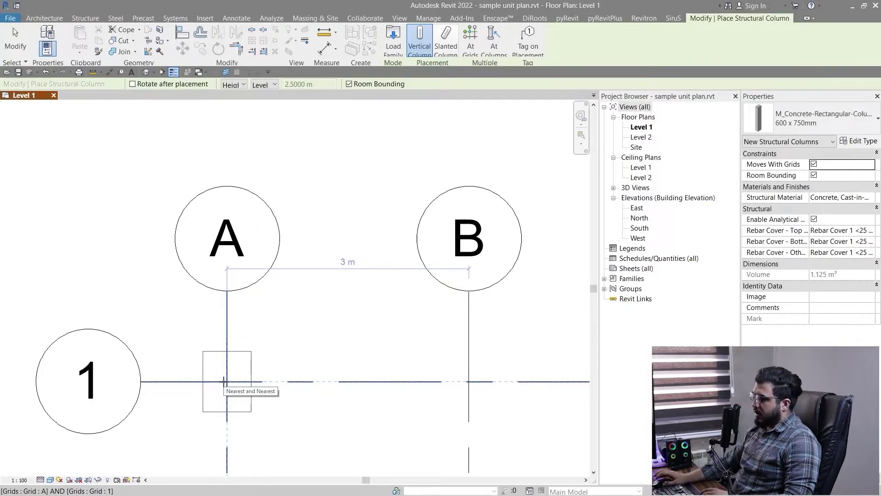
{"action": "key", "text": "space"}
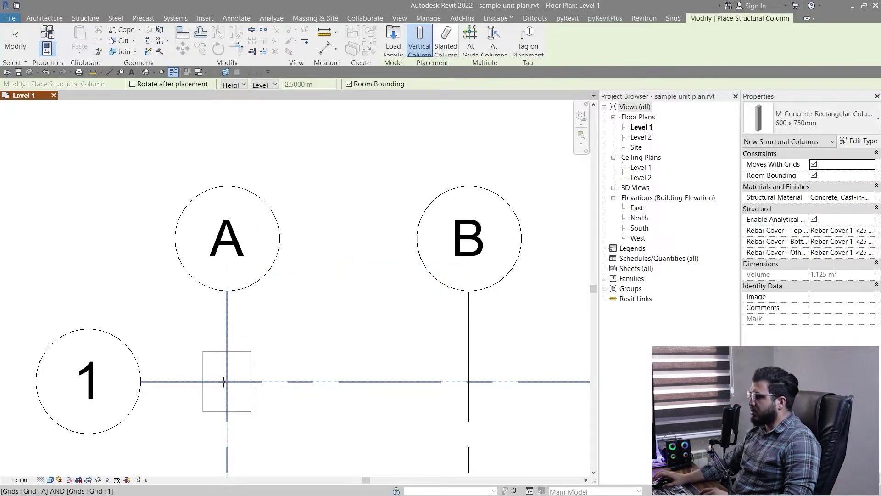
{"action": "key", "text": "space"}
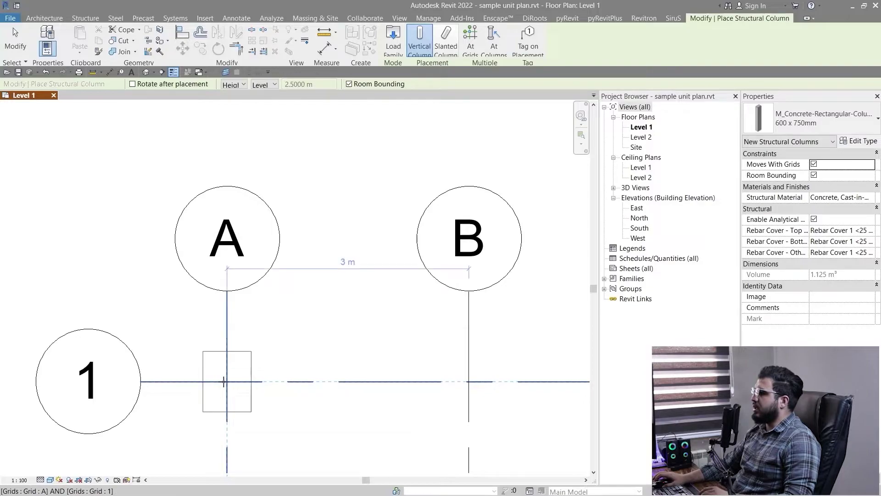
{"action": "scroll", "coordinate": [266, 400], "scroll_direction": "down", "scroll_amount": 3}
{"action": "scroll", "coordinate": [218, 364], "scroll_direction": "up", "scroll_amount": 3}
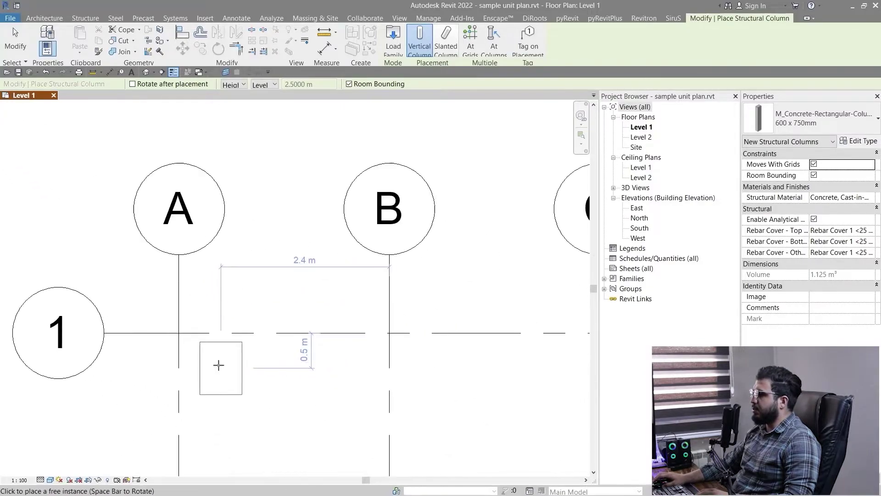
{"action": "left_click", "coordinate": [173, 328]}
{"action": "scroll", "coordinate": [225, 421], "scroll_direction": "down", "scroll_amount": 3}
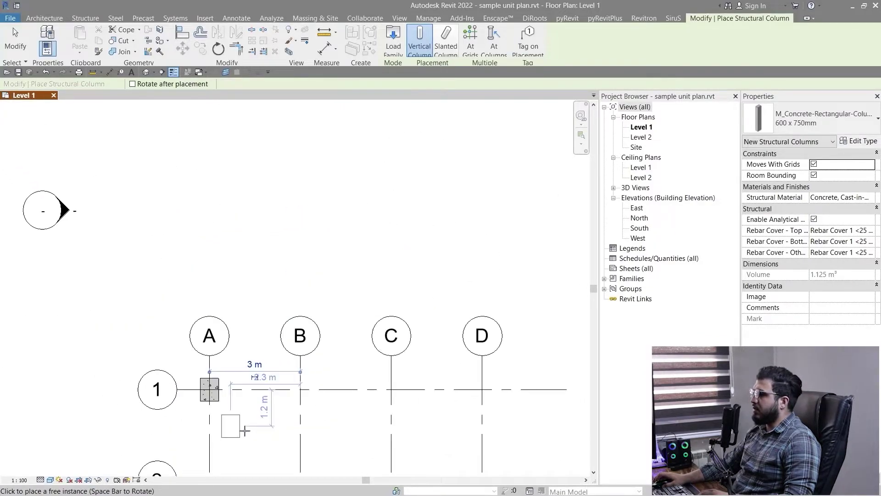
Place further 600 x 750mm concrete columns individually at grid intersections D-1, C-2 and B-3.
{"action": "middle_click_drag", "start_coordinate": [317, 453], "coordinate": [207, 374]}
{"action": "scroll", "coordinate": [191, 322], "scroll_direction": "up", "scroll_amount": 2}
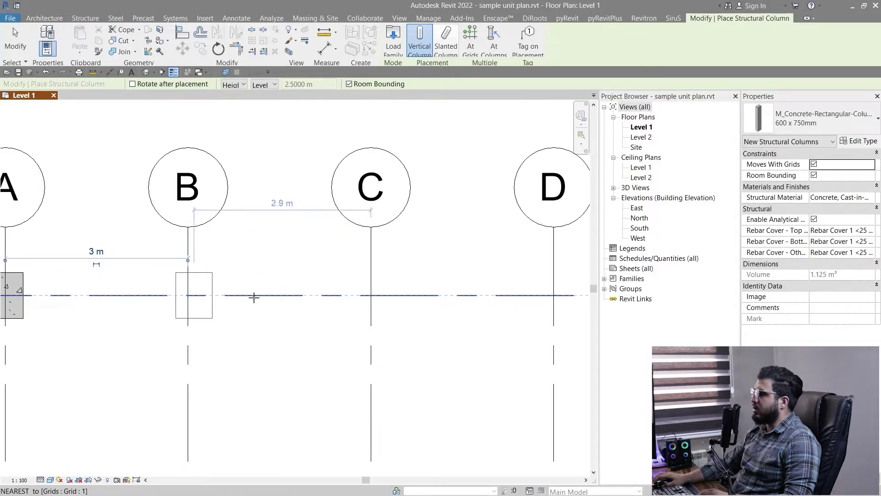
{"action": "scroll", "coordinate": [373, 295], "scroll_direction": "down", "scroll_amount": 3}
{"action": "middle_click_drag", "start_coordinate": [432, 297], "coordinate": [345, 261]}
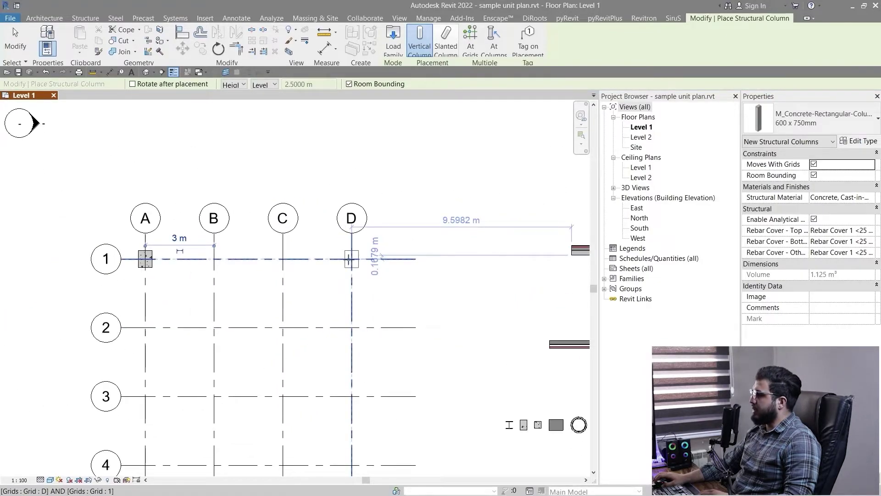
{"action": "left_click", "coordinate": [352, 259]}
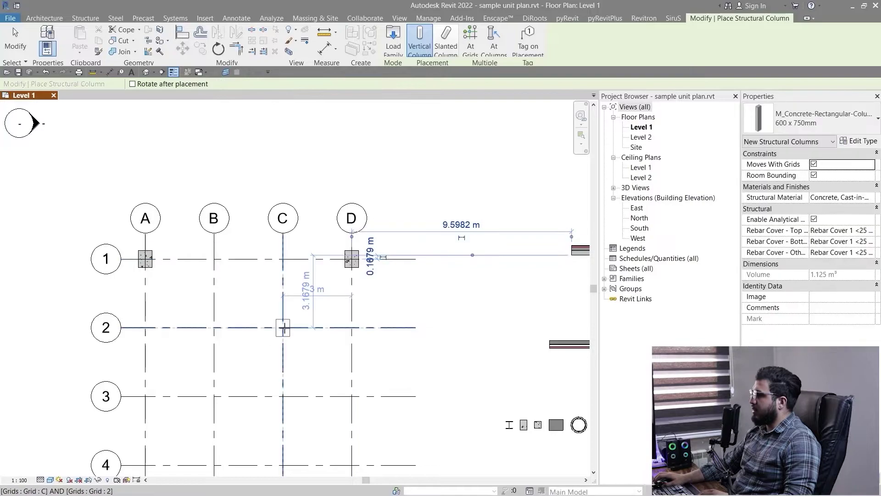
{"action": "left_click", "coordinate": [283, 327]}
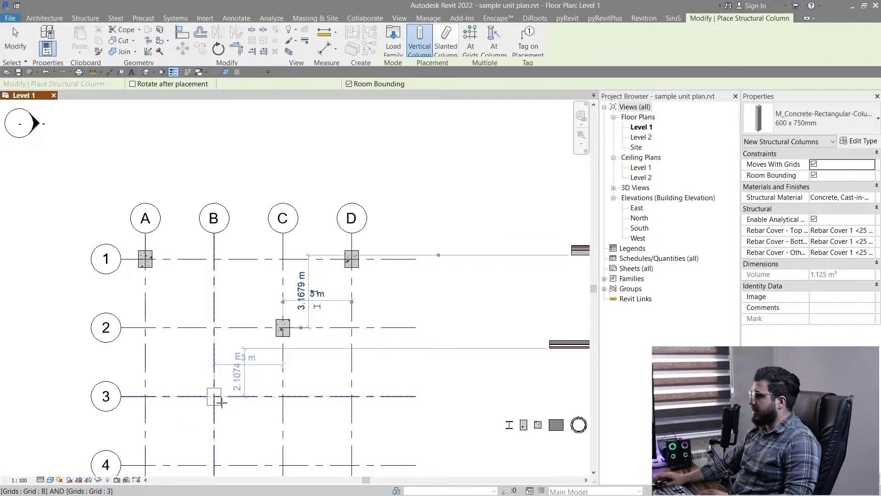
{"action": "left_click", "coordinate": [221, 402]}
{"action": "scroll", "coordinate": [258, 437], "scroll_direction": "down", "scroll_amount": 1}
{"action": "middle_click_drag", "start_coordinate": [258, 437], "coordinate": [227, 318]}
{"action": "scroll", "coordinate": [246, 356], "scroll_direction": "down", "scroll_amount": 3}
{"action": "middle_click_drag", "start_coordinate": [246, 357], "coordinate": [248, 412]}
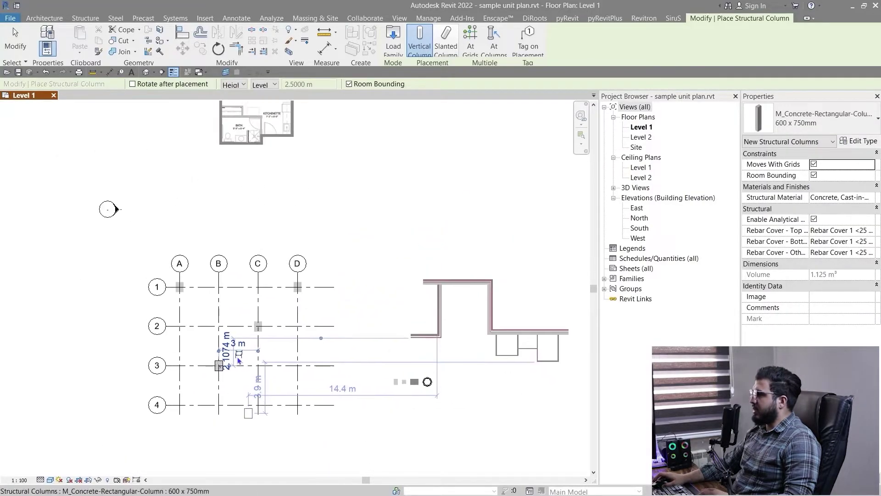
Undo the four individually placed concrete columns at A-1, D-1, C-2 and B-3.
{"action": "scroll", "coordinate": [216, 407], "scroll_direction": "up", "scroll_amount": 5}
{"action": "key", "text": "ctrl+z"}
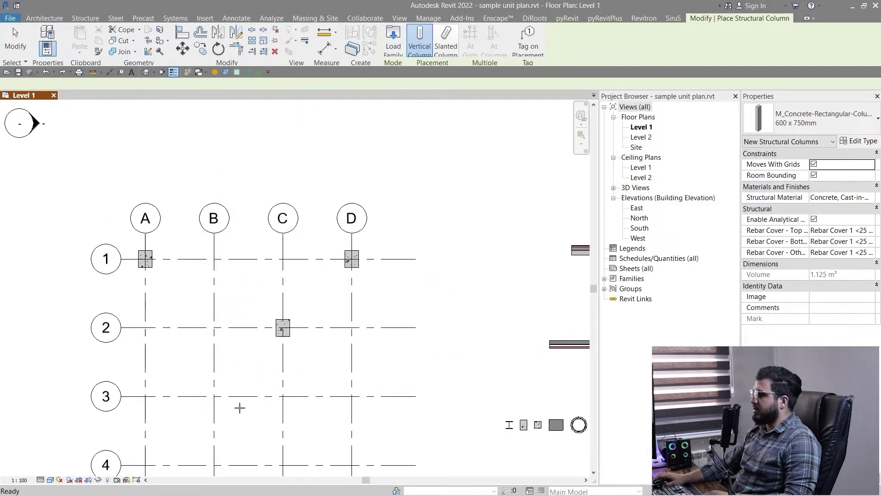
{"action": "key", "text": "ctrl+z"}
{"action": "key", "text": "ctrl+z"}
{"action": "key", "text": "ctrl+z"}
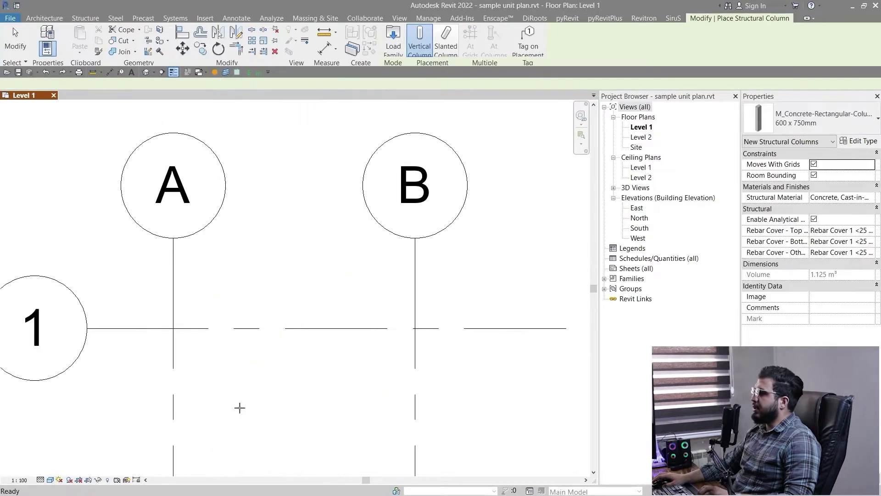
Place 600 x 750mm concrete columns at all intersections of grids A–D and 1–4 in one go using At Grids.
{"action": "scroll", "coordinate": [276, 390], "scroll_direction": "down", "scroll_amount": 3}
{"action": "middle_click_drag", "start_coordinate": [329, 402], "coordinate": [236, 287]}
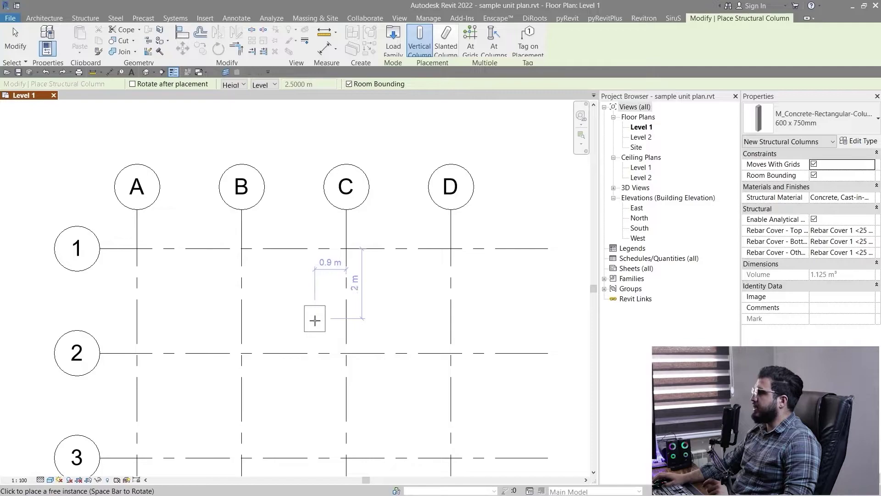
{"action": "middle_click_drag", "start_coordinate": [315, 382], "coordinate": [309, 303]}
{"action": "scroll", "coordinate": [309, 310], "scroll_direction": "down", "scroll_amount": 5}
{"action": "middle_click_drag", "start_coordinate": [278, 338], "coordinate": [244, 316]}
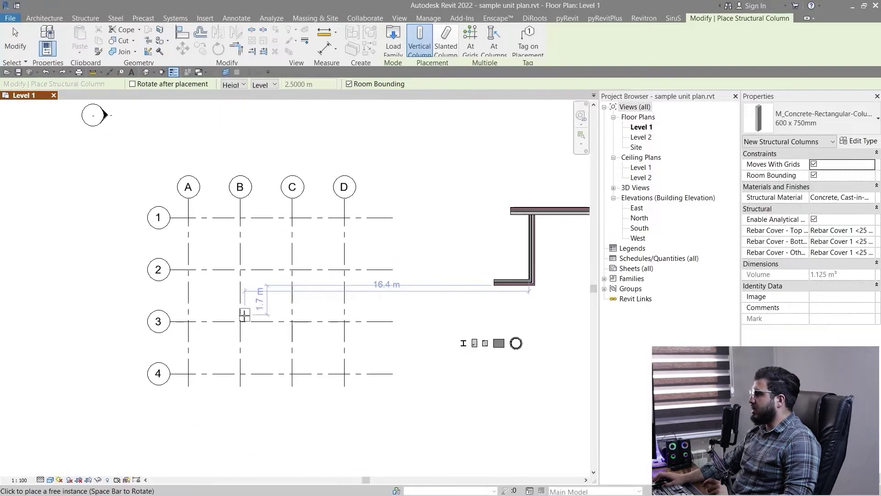
{"action": "scroll", "coordinate": [245, 315], "scroll_direction": "up", "scroll_amount": 2}
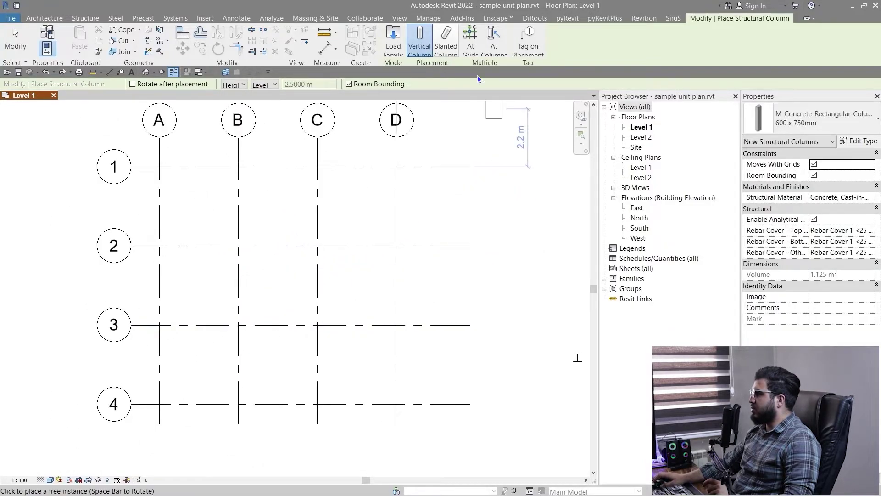
{"action": "left_click", "coordinate": [471, 36]}
{"action": "scroll", "coordinate": [338, 314], "scroll_direction": "down", "scroll_amount": 2}
{"action": "left_click_drag", "start_coordinate": [421, 199], "coordinate": [224, 384]}
{"action": "scroll", "coordinate": [282, 305], "scroll_direction": "up", "scroll_amount": 3}
{"action": "scroll", "coordinate": [297, 296], "scroll_direction": "down", "scroll_amount": 1}
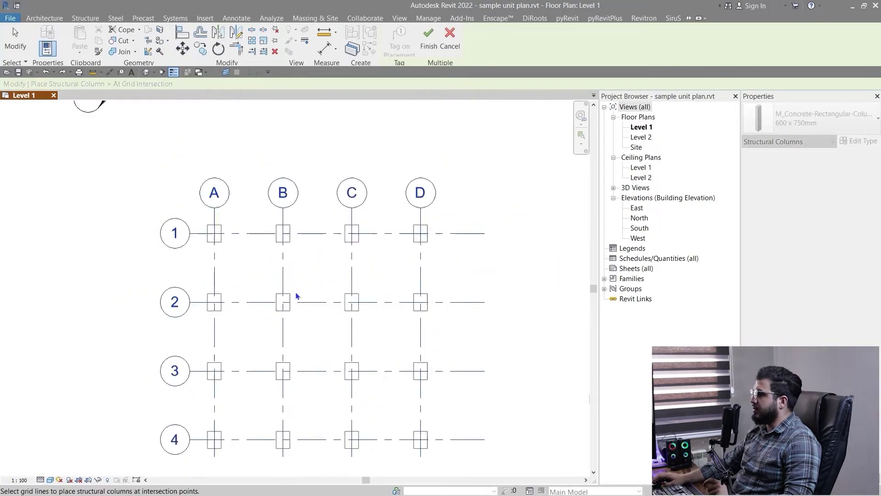
{"action": "scroll", "coordinate": [296, 296], "scroll_direction": "down", "scroll_amount": 2}
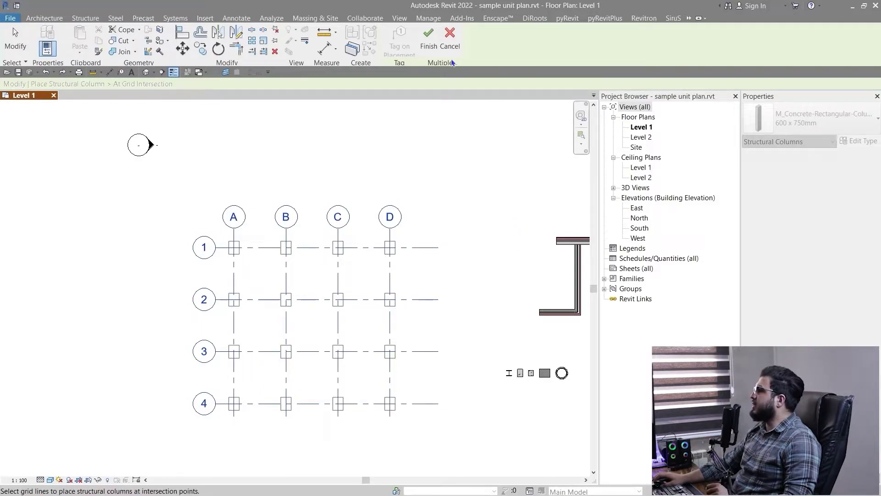
{"action": "left_click", "coordinate": [432, 47]}
{"action": "scroll", "coordinate": [384, 355], "scroll_direction": "down", "scroll_amount": 1}
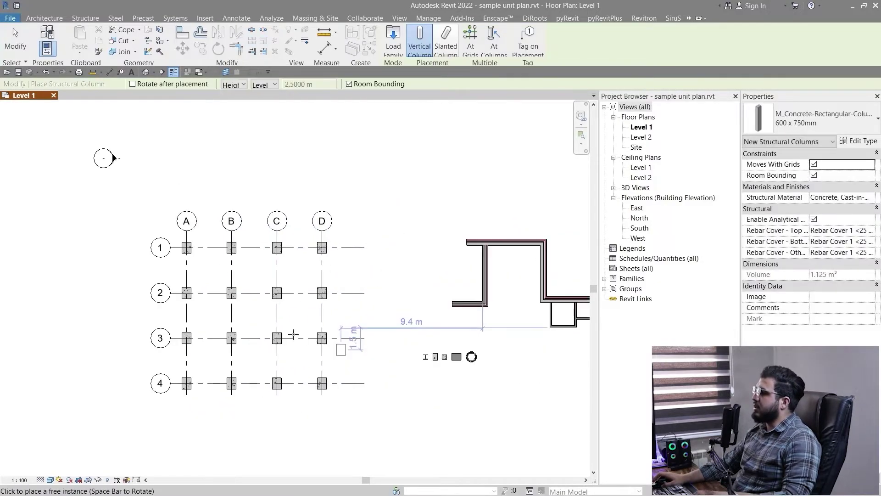
End column placement, open the default 3D view and switch it to a visual style with shaded surfaces.
{"action": "scroll", "coordinate": [296, 339], "scroll_direction": "up", "scroll_amount": 3}
{"action": "key", "text": "Escape"}
{"action": "key", "text": "Escape"}
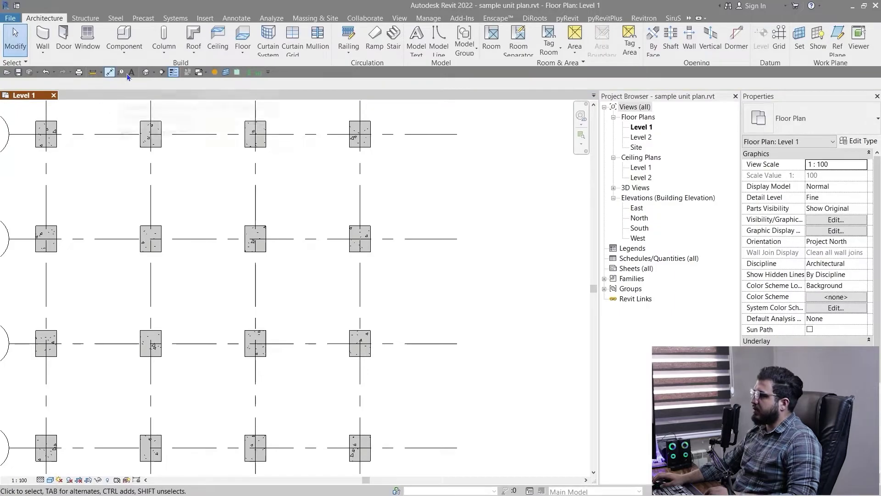
{"action": "left_click", "coordinate": [148, 74]}
{"action": "scroll", "coordinate": [198, 328], "scroll_direction": "up", "scroll_amount": 4}
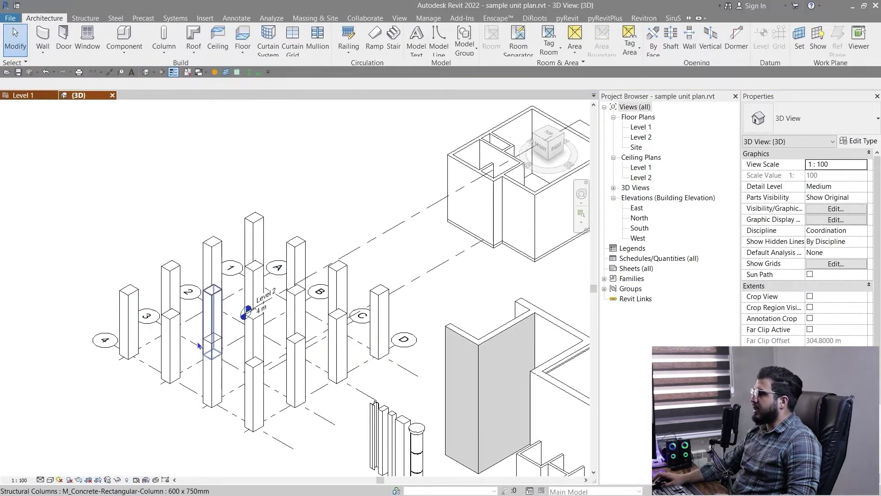
{"action": "middle_click_drag", "start_coordinate": [199, 344], "coordinate": [254, 385], "text": "shift"}
{"action": "middle_click_drag", "start_coordinate": [254, 385], "coordinate": [350, 221]}
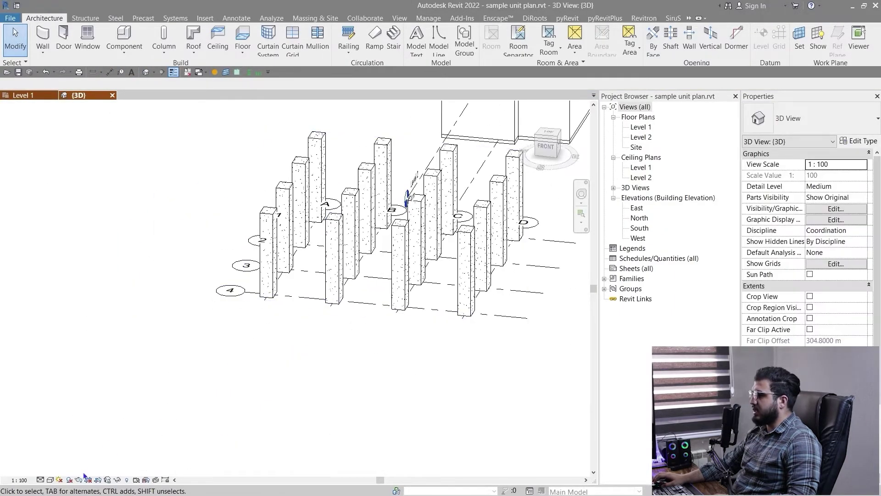
{"action": "left_click", "coordinate": [51, 480]}
{"action": "left_click", "coordinate": [78, 445]}
Inspect the column grid up close from different angles in 3D, and return to the Level 1 floor plan.
{"action": "scroll", "coordinate": [311, 331], "scroll_direction": "down", "scroll_amount": 2}
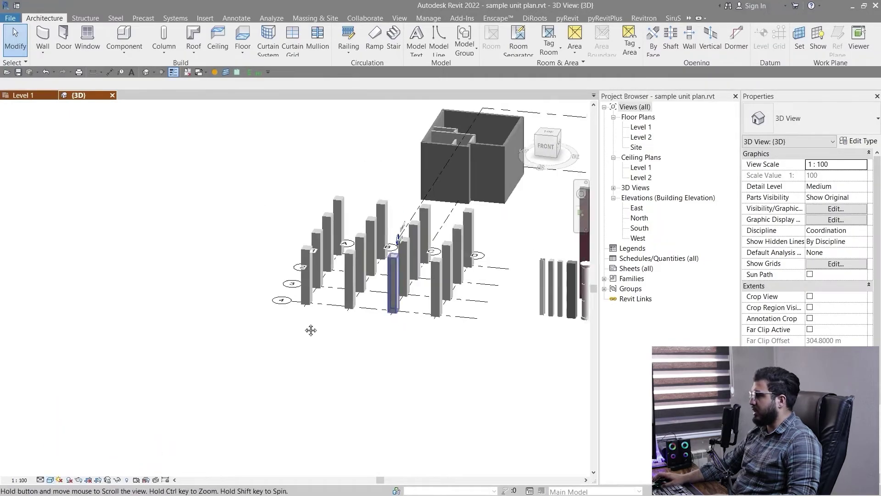
{"action": "scroll", "coordinate": [316, 322], "scroll_direction": "up", "scroll_amount": 5}
{"action": "scroll", "coordinate": [316, 321], "scroll_direction": "up", "scroll_amount": 1}
{"action": "left_click", "coordinate": [369, 342]}
{"action": "middle_click_drag", "start_coordinate": [342, 365], "coordinate": [422, 401], "text": "shift"}
{"action": "left_click", "coordinate": [423, 400]}
{"action": "left_click", "coordinate": [24, 95]}
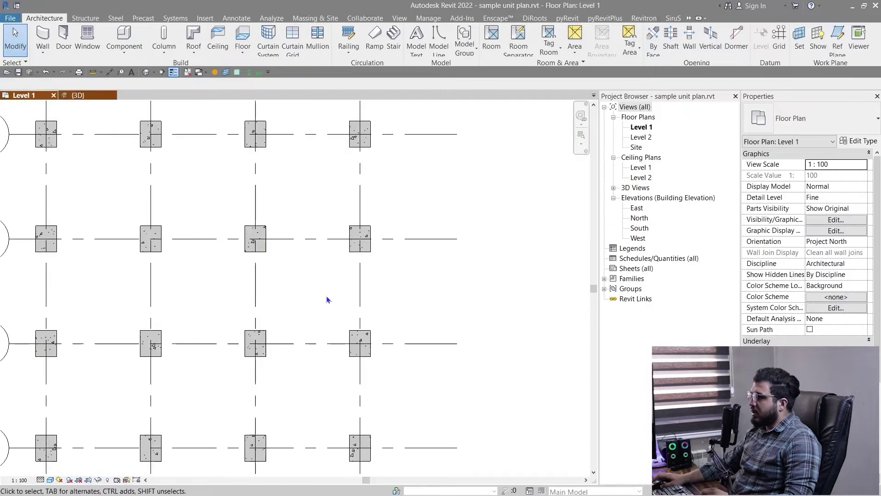
Remove the concrete columns from all the grid intersections on Level 1.
{"action": "scroll", "coordinate": [340, 308], "scroll_direction": "down", "scroll_amount": 3}
{"action": "scroll", "coordinate": [339, 308], "scroll_direction": "up", "scroll_amount": 3}
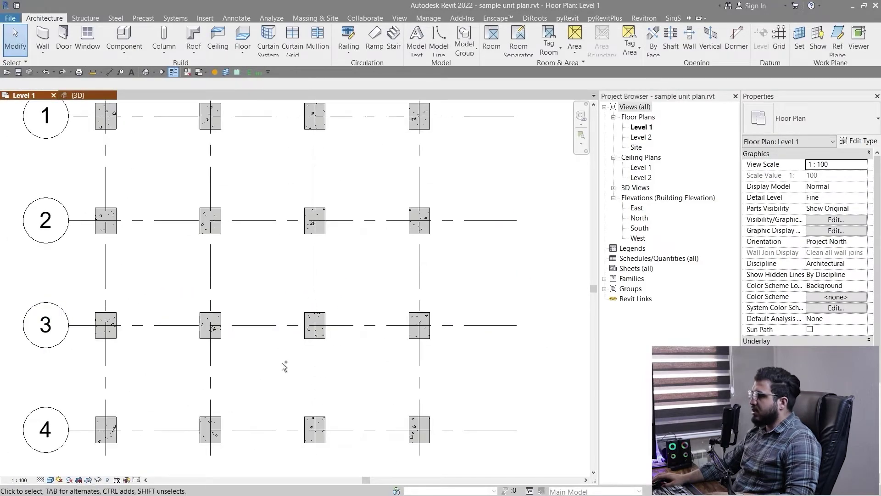
{"action": "scroll", "coordinate": [286, 366], "scroll_direction": "down", "scroll_amount": 3}
{"action": "scroll", "coordinate": [341, 280], "scroll_direction": "up", "scroll_amount": 3}
{"action": "scroll", "coordinate": [321, 301], "scroll_direction": "down", "scroll_amount": 2}
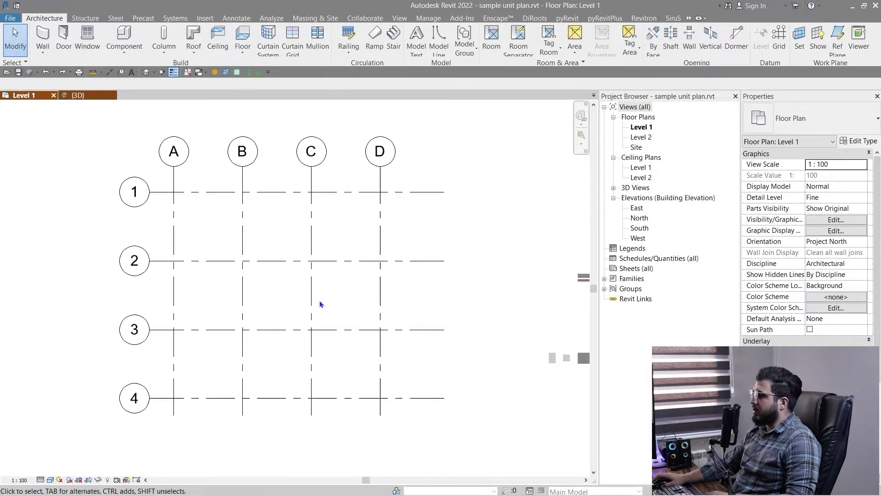
Start structural column placement with the steel UC-Universal Column-Column type 305x305x118UC, after trying 203x203x52UC.
{"action": "left_click", "coordinate": [169, 32]}
{"action": "left_click", "coordinate": [842, 125]}
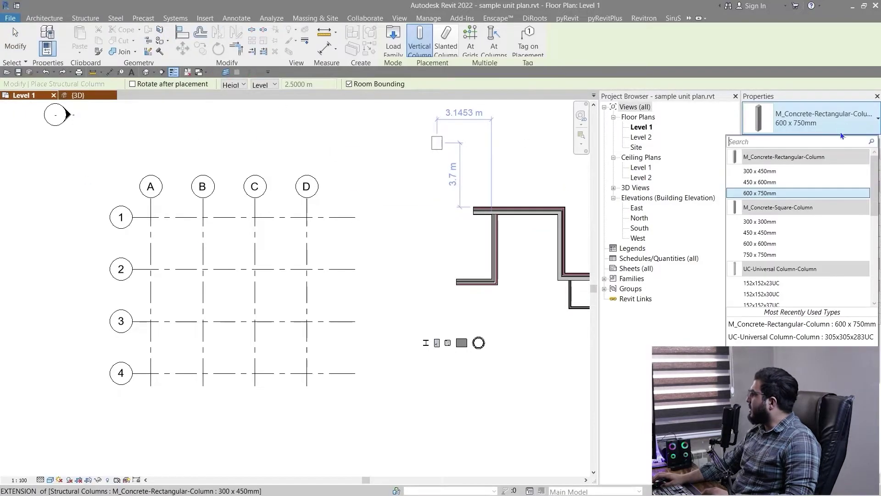
{"action": "scroll", "coordinate": [784, 280], "scroll_direction": "down", "scroll_amount": 1}
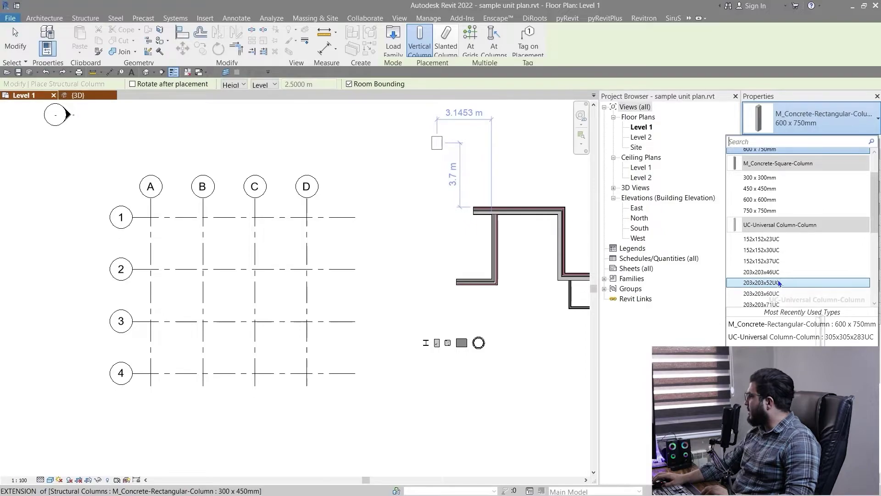
{"action": "left_click", "coordinate": [779, 282]}
{"action": "scroll", "coordinate": [138, 211], "scroll_direction": "up", "scroll_amount": 4}
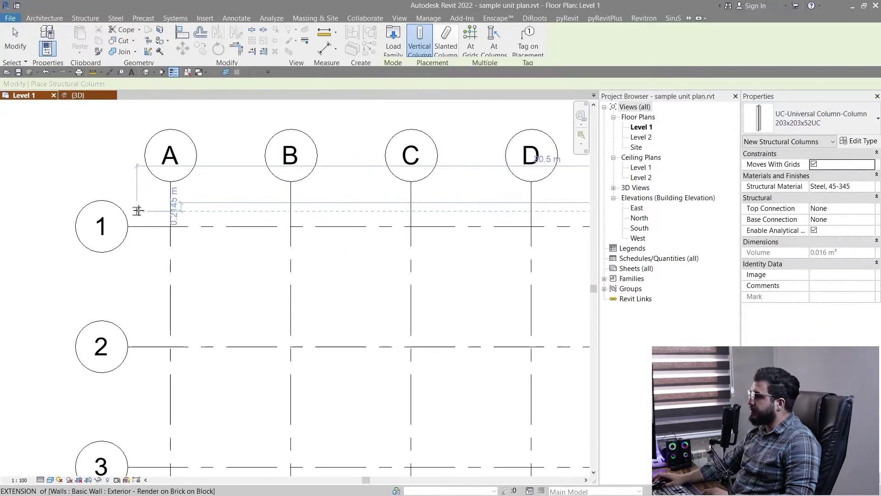
{"action": "scroll", "coordinate": [138, 211], "scroll_direction": "up", "scroll_amount": 5}
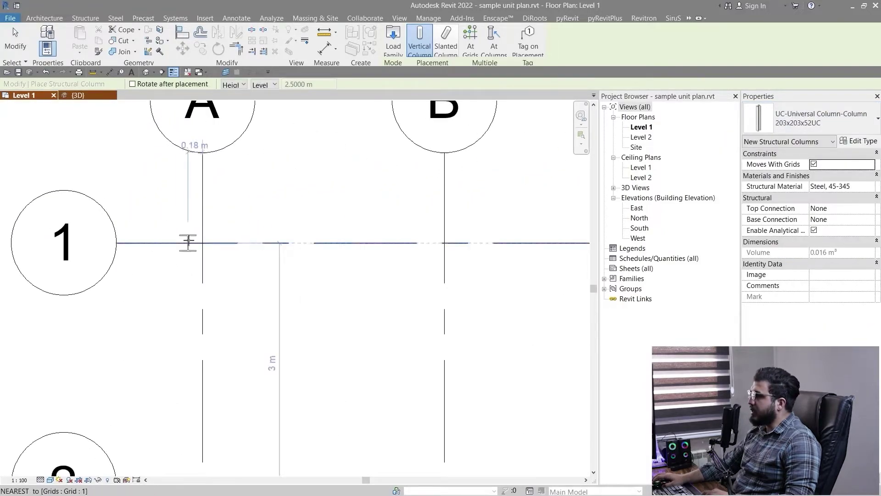
{"action": "left_click", "coordinate": [778, 120]}
{"action": "scroll", "coordinate": [808, 230], "scroll_direction": "down", "scroll_amount": 2}
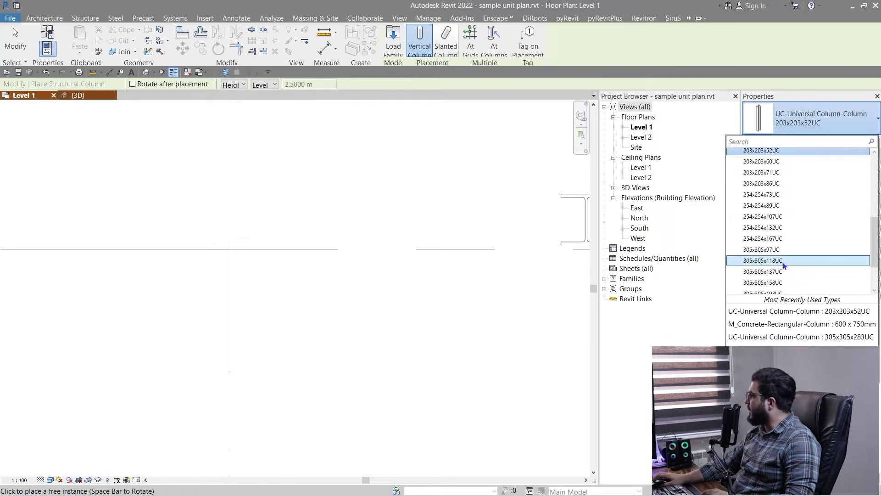
{"action": "left_click", "coordinate": [783, 263]}
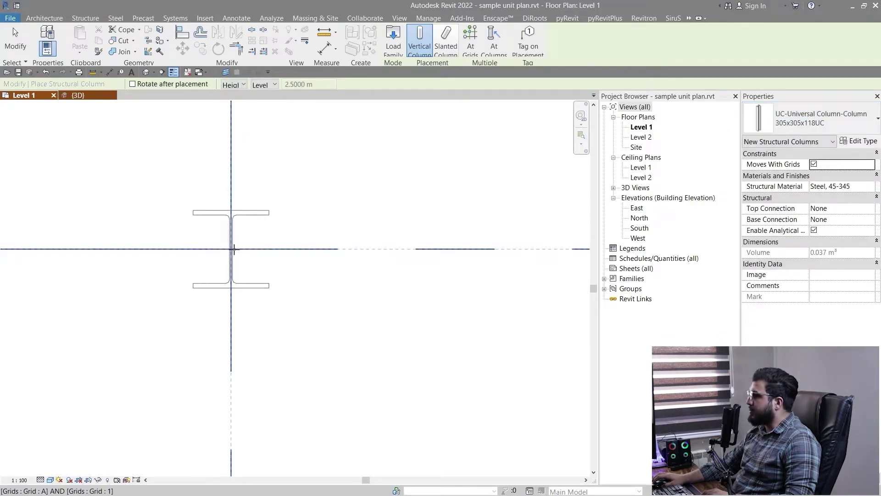
Place the steel columns at all intersections of grids A–D and 1–4 using At Grids, and end column placement.
{"action": "scroll", "coordinate": [234, 248], "scroll_direction": "down", "scroll_amount": 5}
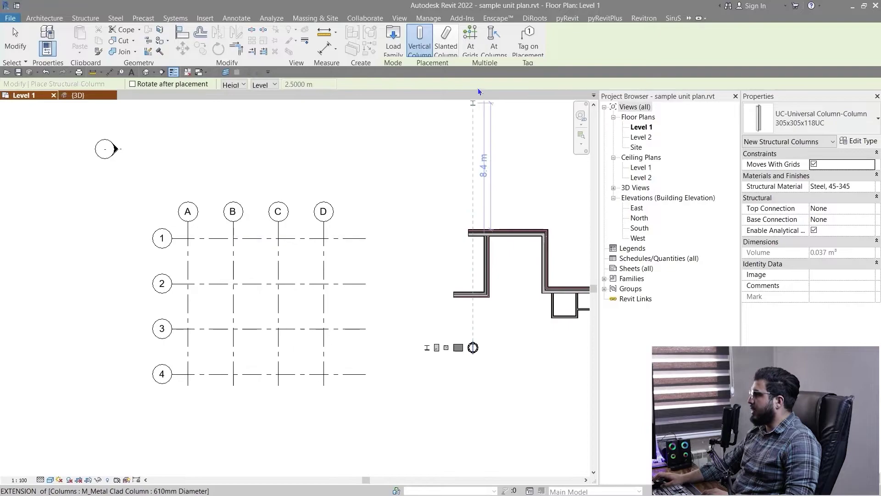
{"action": "left_click", "coordinate": [469, 48]}
{"action": "left_click_drag", "start_coordinate": [382, 231], "coordinate": [156, 387]}
{"action": "scroll", "coordinate": [213, 369], "scroll_direction": "up", "scroll_amount": 3}
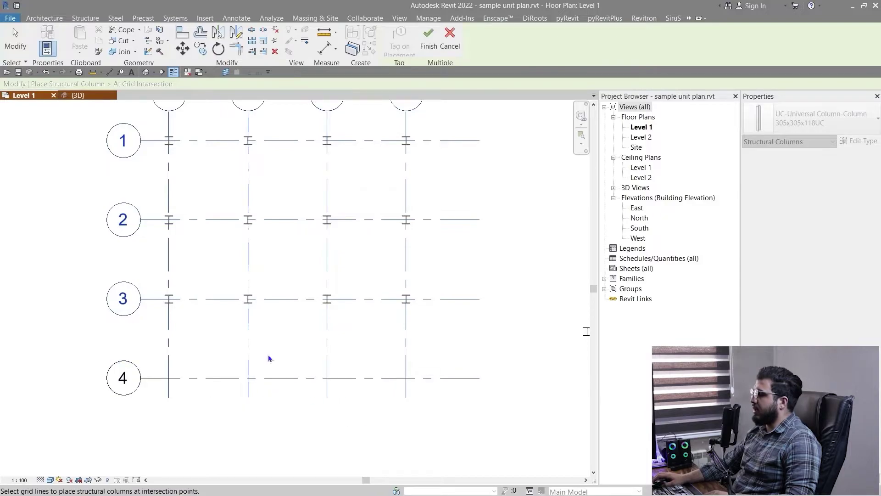
{"action": "scroll", "coordinate": [407, 389], "scroll_direction": "down", "scroll_amount": 2}
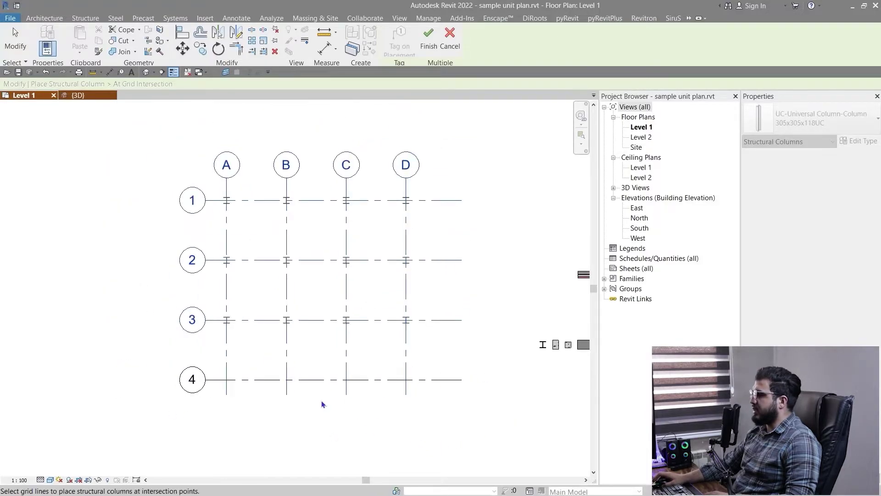
{"action": "scroll", "coordinate": [322, 403], "scroll_direction": "up", "scroll_amount": 2}
{"action": "scroll", "coordinate": [324, 407], "scroll_direction": "down", "scroll_amount": 2}
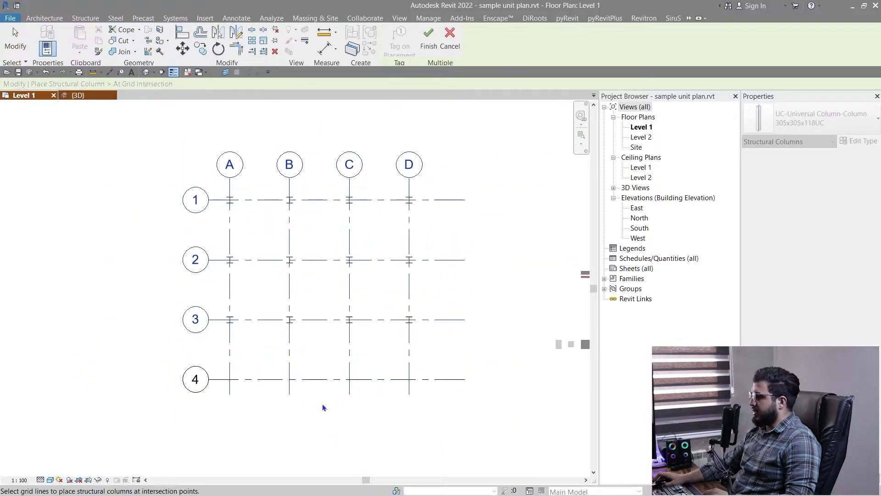
{"action": "scroll", "coordinate": [319, 399], "scroll_direction": "up", "scroll_amount": 2}
{"action": "left_click", "coordinate": [320, 371], "text": "ctrl"}
{"action": "scroll", "coordinate": [329, 423], "scroll_direction": "down", "scroll_amount": 2}
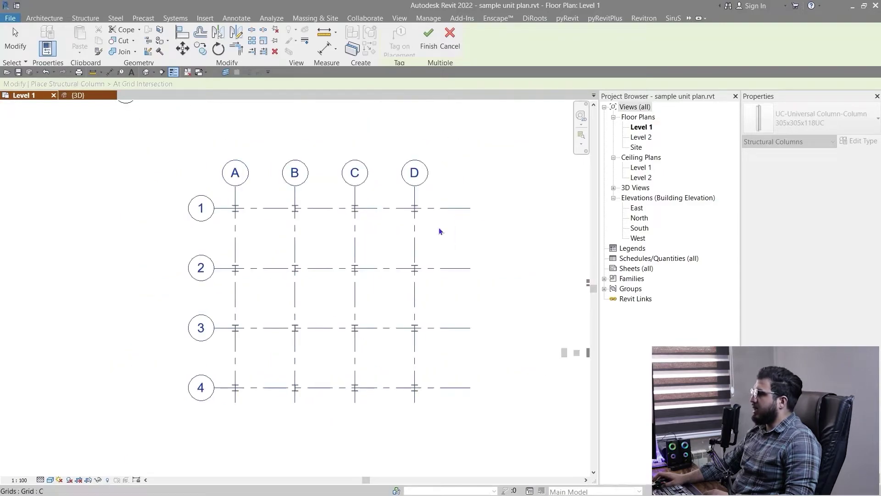
{"action": "left_click", "coordinate": [423, 51]}
{"action": "middle_click_drag", "start_coordinate": [365, 354], "coordinate": [295, 370]}
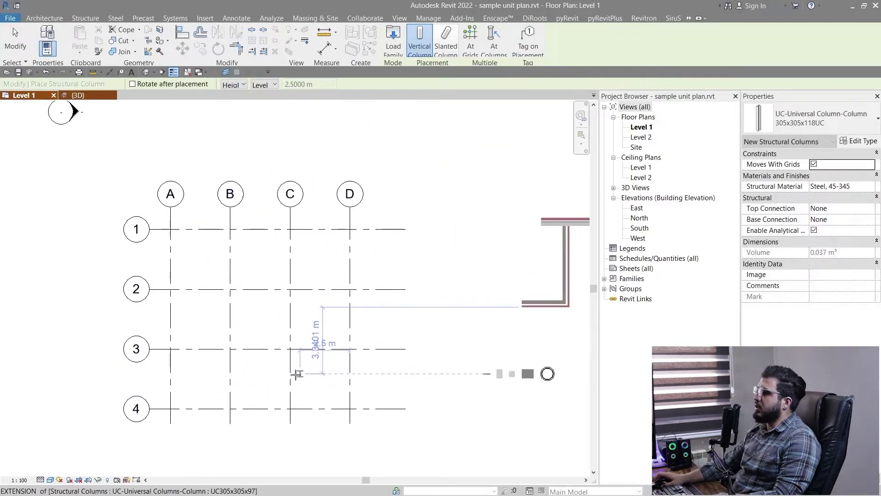
{"action": "key", "text": "Escape"}
{"action": "key", "text": "Escape"}
Delete the steel columns at grid intersections B-3 and C-2.
{"action": "scroll", "coordinate": [248, 356], "scroll_direction": "up", "scroll_amount": 2}
{"action": "scroll", "coordinate": [234, 367], "scroll_direction": "down", "scroll_amount": 2}
{"action": "scroll", "coordinate": [187, 397], "scroll_direction": "up", "scroll_amount": 2}
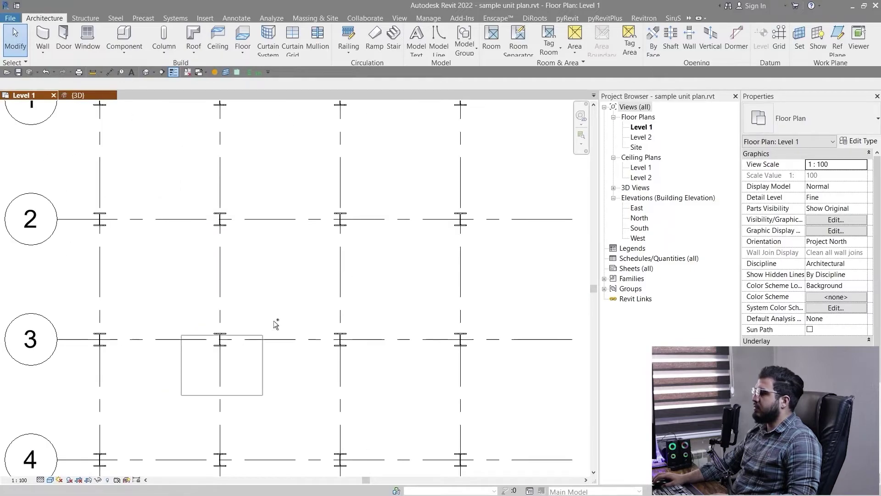
{"action": "left_click_drag", "start_coordinate": [274, 322], "coordinate": [277, 320]}
{"action": "scroll", "coordinate": [277, 321], "scroll_direction": "down", "scroll_amount": 2}
{"action": "middle_click_drag", "start_coordinate": [350, 249], "coordinate": [256, 345]}
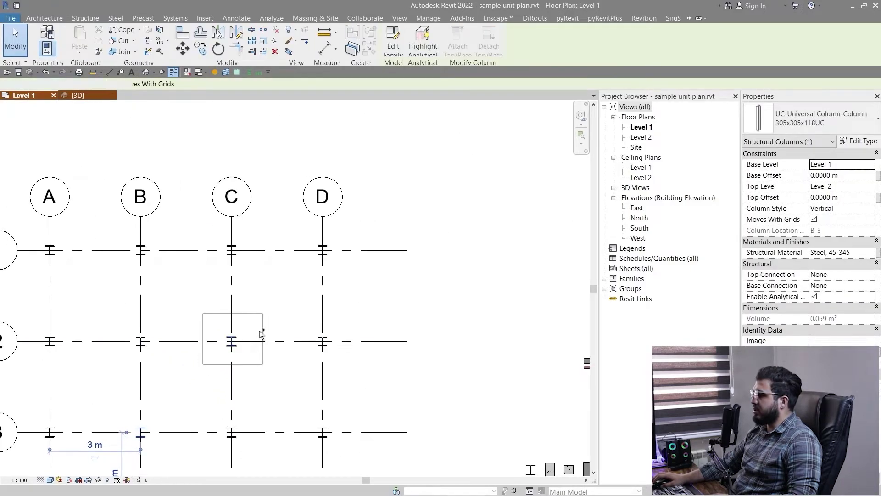
{"action": "left_click_drag", "start_coordinate": [260, 332], "coordinate": [260, 334], "text": "ctrl"}
{"action": "middle_click_drag", "start_coordinate": [211, 416], "coordinate": [255, 371]}
{"action": "key", "text": "Delete"}
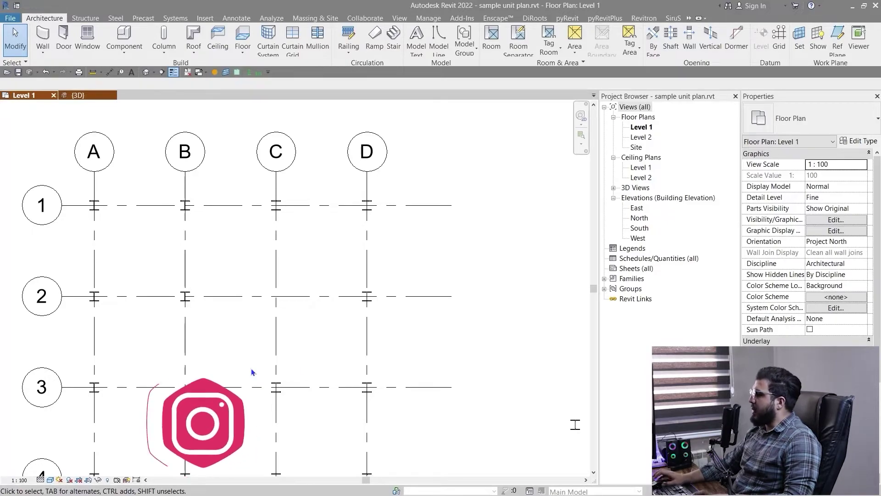
Examine the steel columns left on the Level 1 grid, including a close look at one intersection on grid D.
{"action": "scroll", "coordinate": [257, 372], "scroll_direction": "down", "scroll_amount": 3}
{"action": "middle_click_drag", "start_coordinate": [309, 356], "coordinate": [282, 413]}
{"action": "scroll", "coordinate": [430, 359], "scroll_direction": "down", "scroll_amount": 2}
{"action": "scroll", "coordinate": [301, 384], "scroll_direction": "down", "scroll_amount": 1}
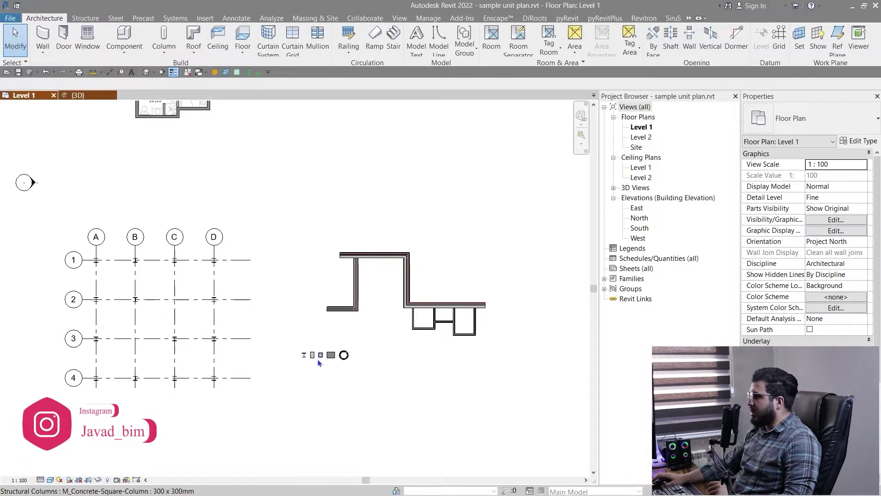
{"action": "scroll", "coordinate": [184, 315], "scroll_direction": "up", "scroll_amount": 1}
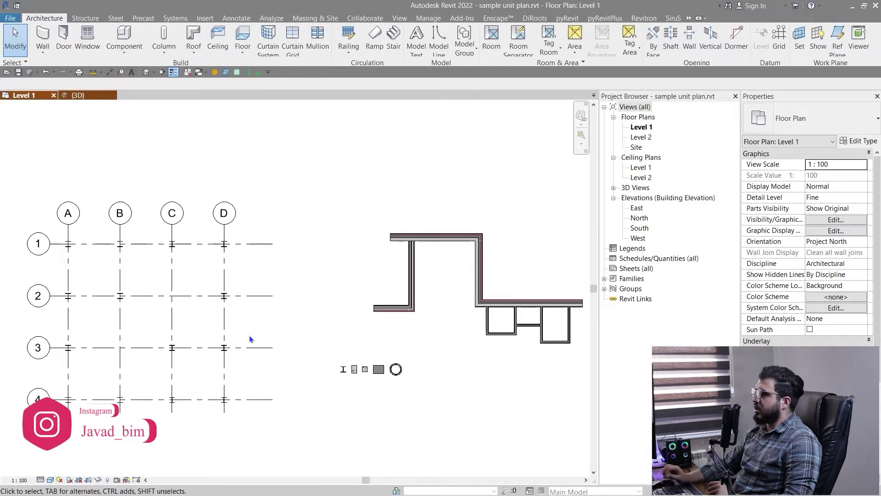
{"action": "scroll", "coordinate": [204, 315], "scroll_direction": "up", "scroll_amount": 5}
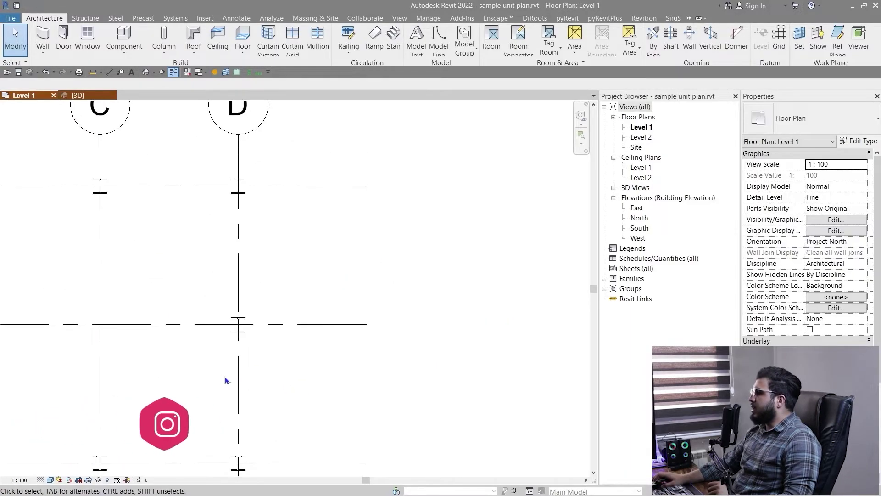
{"action": "scroll", "coordinate": [200, 376], "scroll_direction": "down", "scroll_amount": 2}
{"action": "middle_click_drag", "start_coordinate": [158, 359], "coordinate": [21, 332]}
{"action": "scroll", "coordinate": [21, 331], "scroll_direction": "up", "scroll_amount": 3}
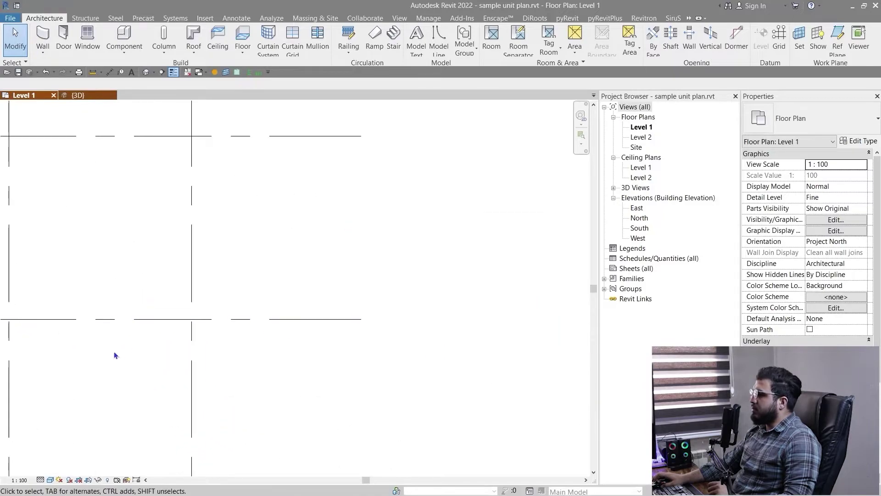
{"action": "scroll", "coordinate": [178, 327], "scroll_direction": "up", "scroll_amount": 2}
{"action": "middle_click_drag", "start_coordinate": [177, 328], "coordinate": [125, 328]}
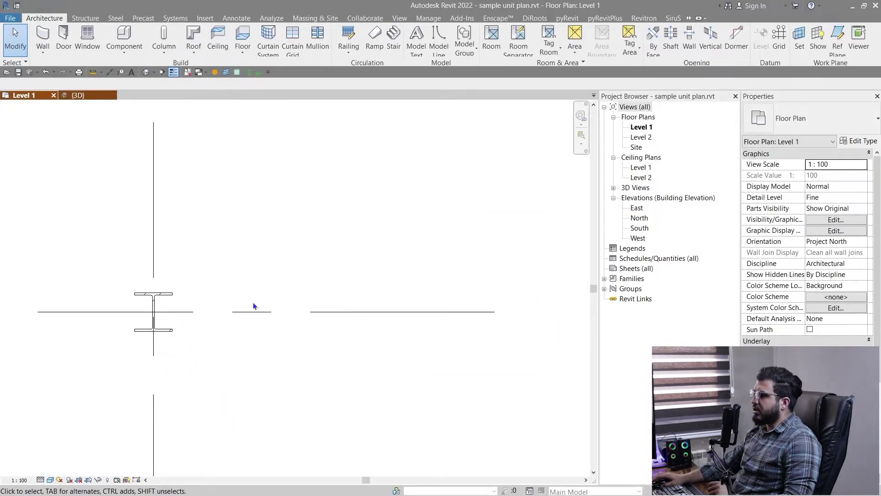
{"action": "scroll", "coordinate": [253, 303], "scroll_direction": "down", "scroll_amount": 2}
{"action": "middle_click_drag", "start_coordinate": [309, 380], "coordinate": [195, 366]}
{"action": "scroll", "coordinate": [104, 341], "scroll_direction": "down", "scroll_amount": 2}
{"action": "scroll", "coordinate": [92, 342], "scroll_direction": "up", "scroll_amount": 1}
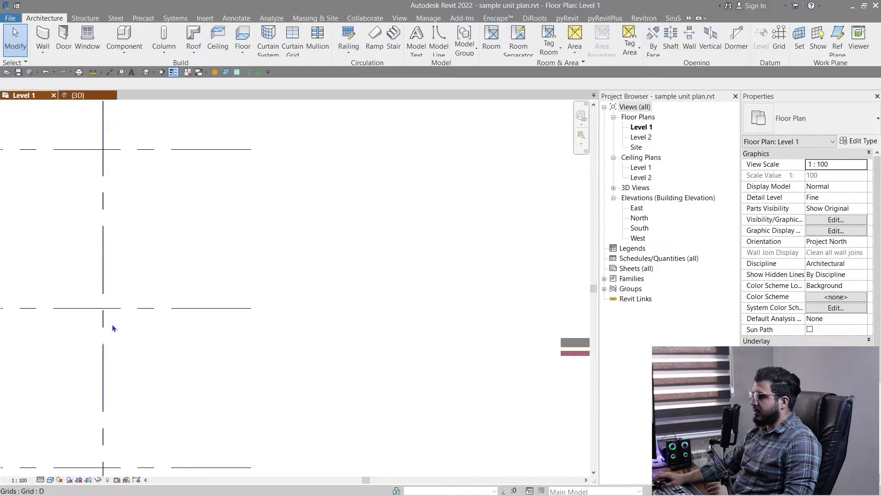
Create a similar 305x305x118UC column from the one at D-2 and place it inside the exterior wall near its free end.
{"action": "left_click", "coordinate": [110, 319]}
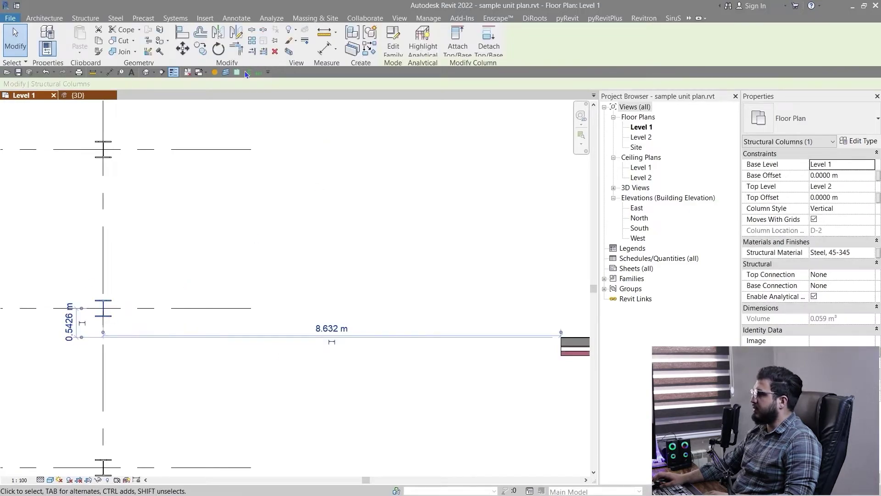
{"action": "left_click", "coordinate": [368, 50]}
{"action": "scroll", "coordinate": [405, 285], "scroll_direction": "down", "scroll_amount": 1}
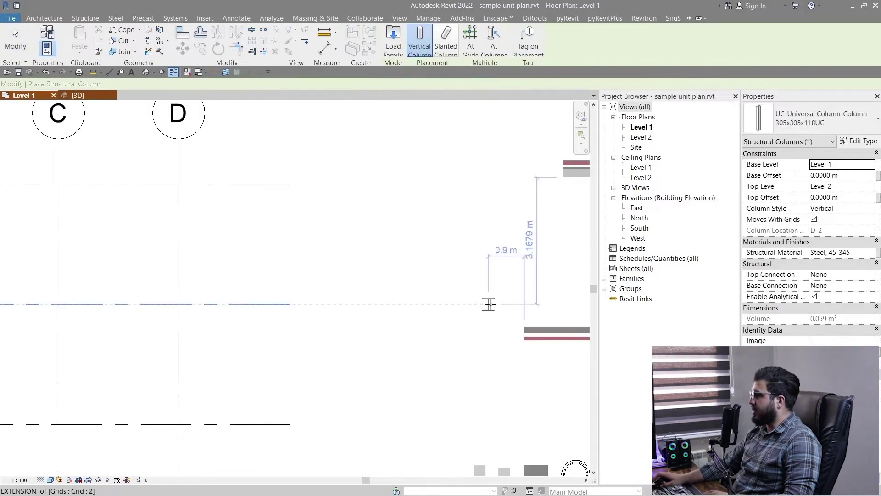
{"action": "middle_click_drag", "start_coordinate": [490, 303], "coordinate": [195, 342]}
{"action": "scroll", "coordinate": [312, 174], "scroll_direction": "up", "scroll_amount": 5}
{"action": "middle_click_drag", "start_coordinate": [167, 305], "coordinate": [306, 309]}
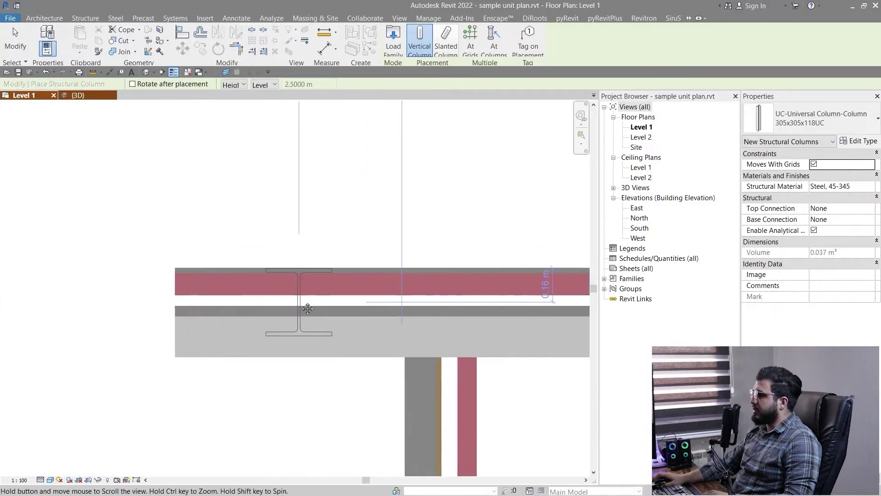
{"action": "scroll", "coordinate": [307, 310], "scroll_direction": "up", "scroll_amount": 2}
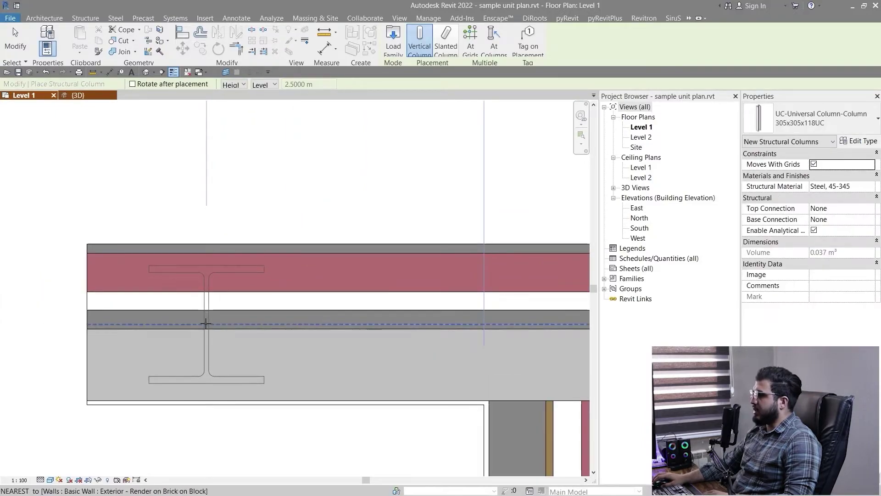
{"action": "left_click", "coordinate": [200, 356]}
{"action": "scroll", "coordinate": [205, 404], "scroll_direction": "down", "scroll_amount": 4}
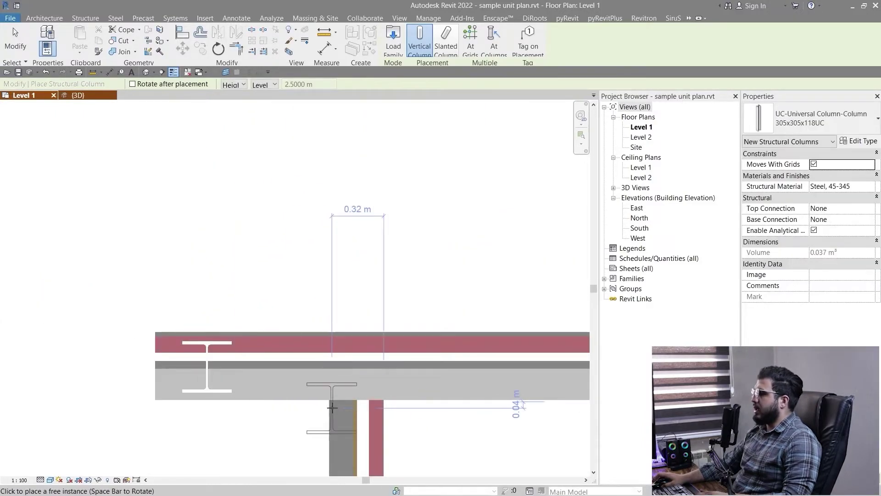
Place a 600 x 750mm M_Concrete-Rectangular-Column across the same exterior wall, beyond the perpendicular wall, and end column placement.
{"action": "middle_click_drag", "start_coordinate": [331, 407], "coordinate": [164, 349]}
{"action": "left_click", "coordinate": [829, 118]}
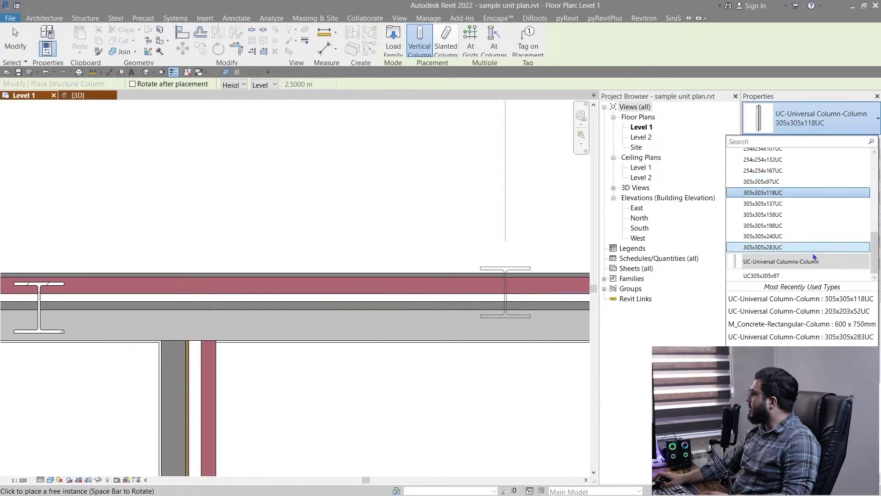
{"action": "scroll", "coordinate": [812, 247], "scroll_direction": "up", "scroll_amount": 5}
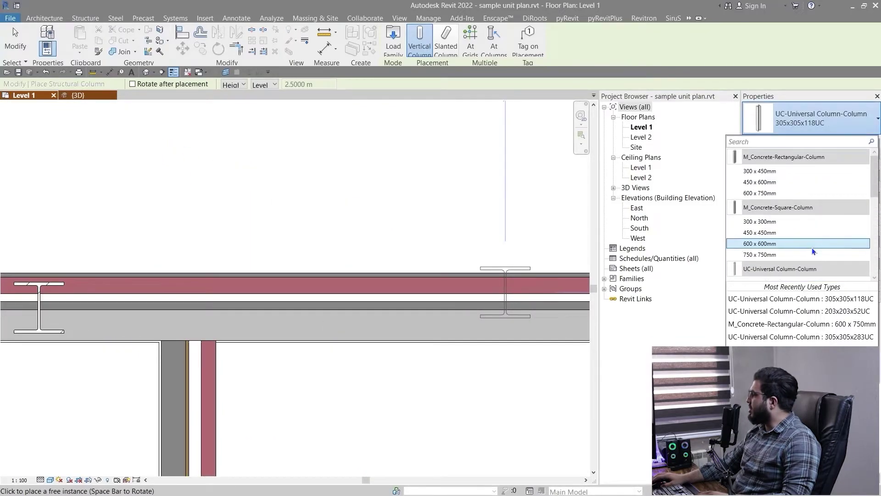
{"action": "left_click", "coordinate": [781, 221]}
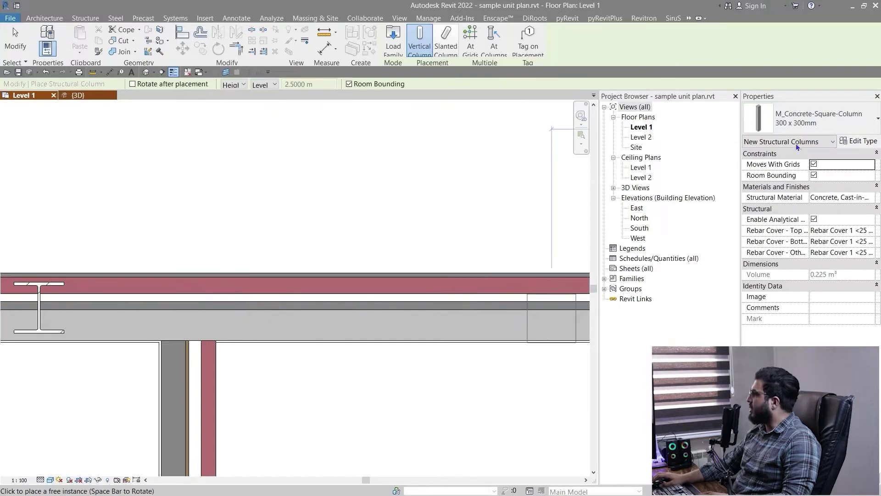
{"action": "left_click", "coordinate": [793, 122]}
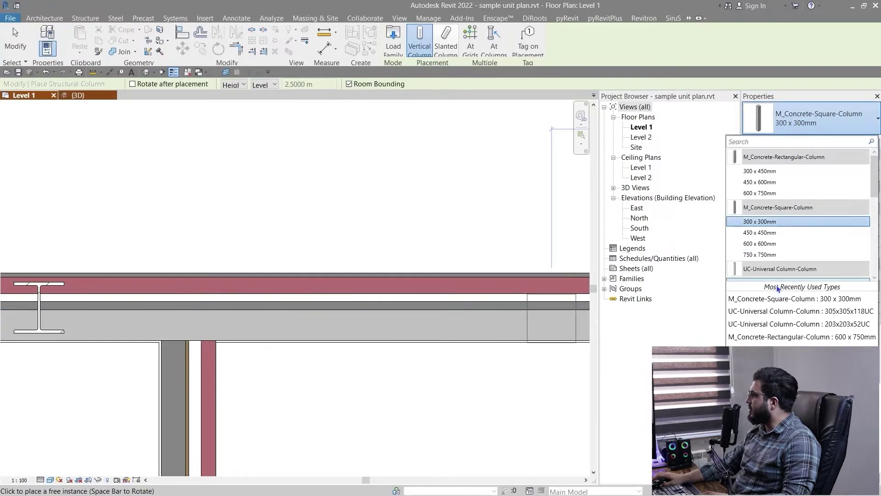
{"action": "left_click", "coordinate": [784, 194]}
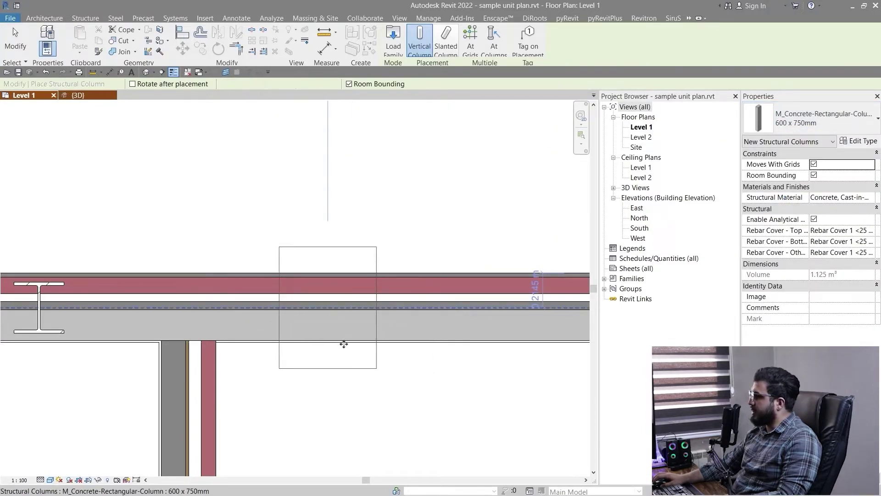
{"action": "left_click", "coordinate": [344, 344]}
{"action": "key", "text": "Escape"}
{"action": "key", "text": "Escape"}
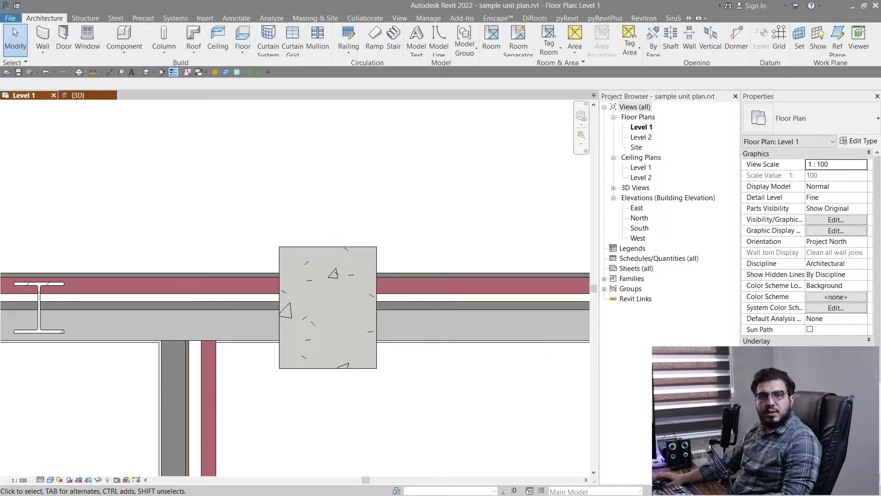
Select the steel column in the exterior wall, inspect how it meets the wall layers, and clear the selection.
{"action": "scroll", "coordinate": [174, 239], "scroll_direction": "up", "scroll_amount": 5}
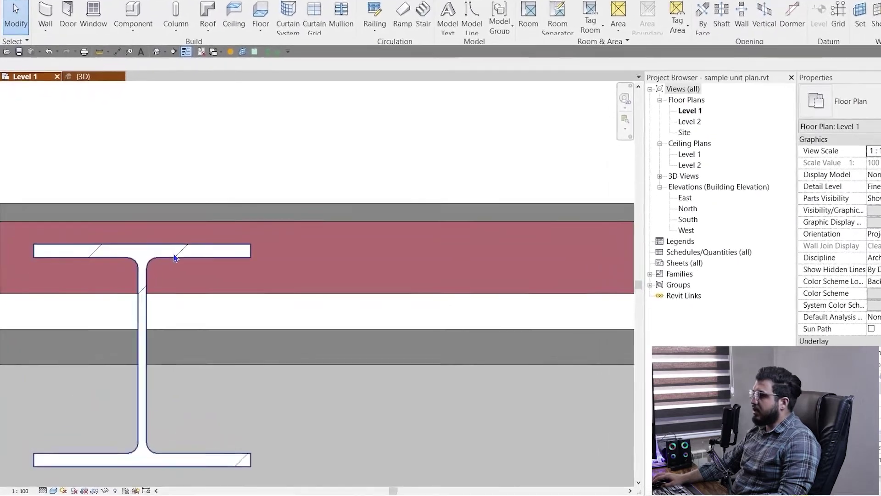
{"action": "left_click", "coordinate": [174, 258]}
{"action": "scroll", "coordinate": [285, 363], "scroll_direction": "down", "scroll_amount": 3}
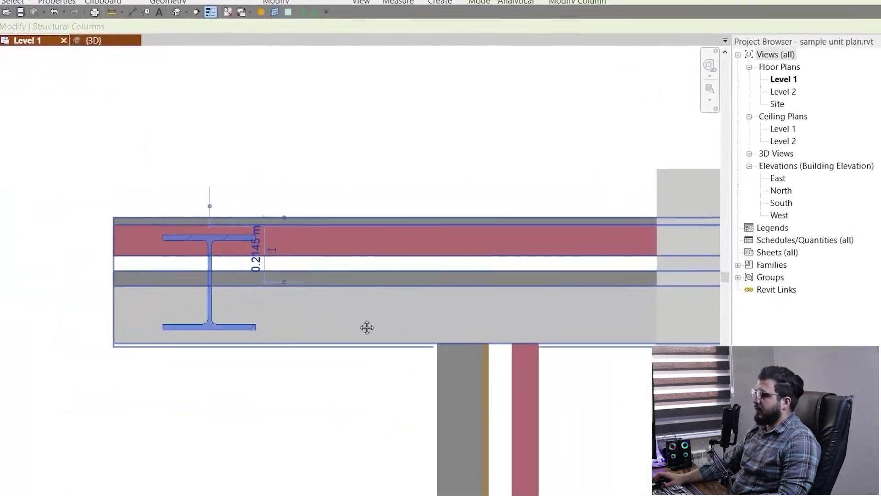
{"action": "left_click", "coordinate": [131, 339]}
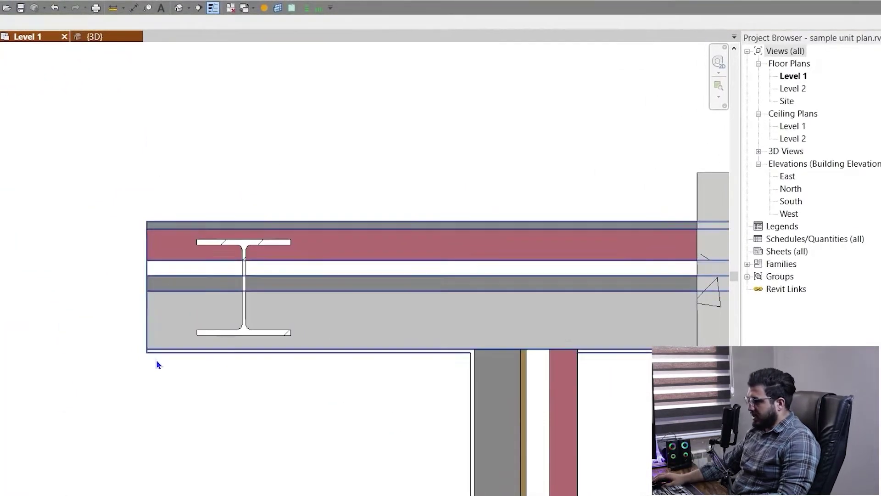
Compare how the steel column and the concrete column meet the exterior wall layers in the Level 1 plan.
{"action": "scroll", "coordinate": [155, 349], "scroll_direction": "up", "scroll_amount": 2}
{"action": "scroll", "coordinate": [207, 304], "scroll_direction": "down", "scroll_amount": 3}
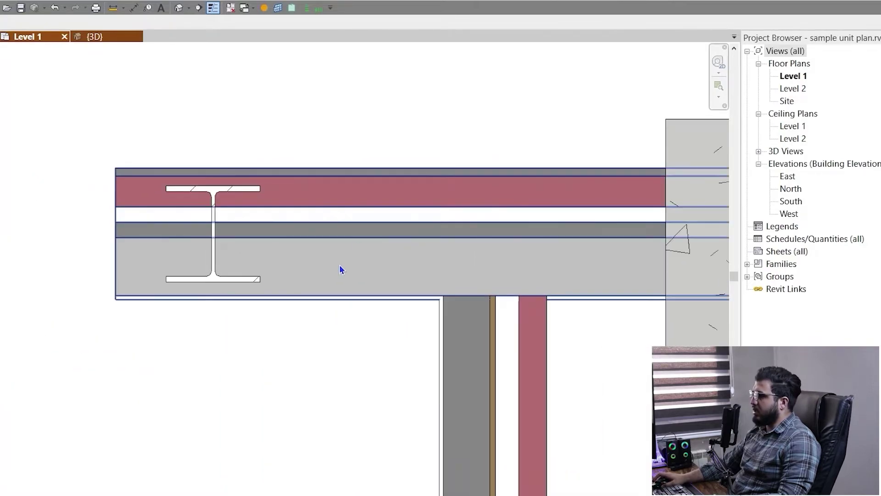
{"action": "scroll", "coordinate": [281, 299], "scroll_direction": "down", "scroll_amount": 2}
{"action": "middle_click_drag", "start_coordinate": [417, 399], "coordinate": [564, 412]}
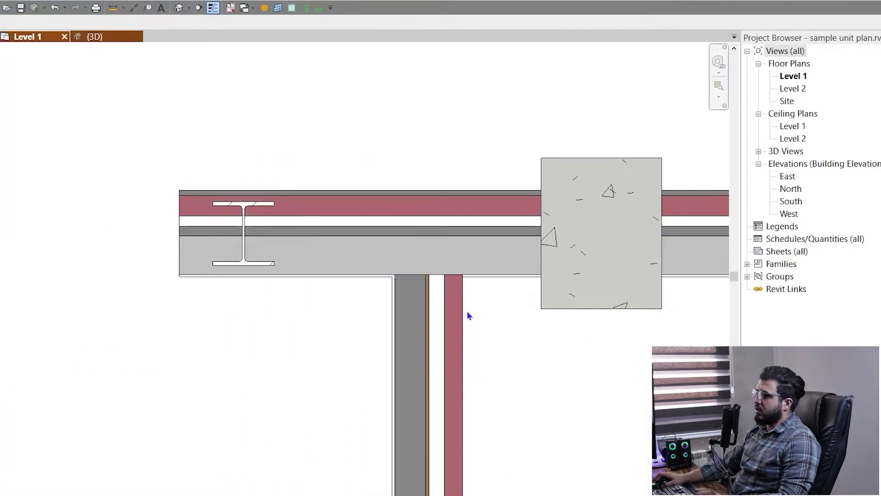
{"action": "middle_click_drag", "start_coordinate": [578, 351], "coordinate": [362, 381]}
{"action": "scroll", "coordinate": [612, 261], "scroll_direction": "down", "scroll_amount": 2}
{"action": "middle_click_drag", "start_coordinate": [636, 381], "coordinate": [476, 387]}
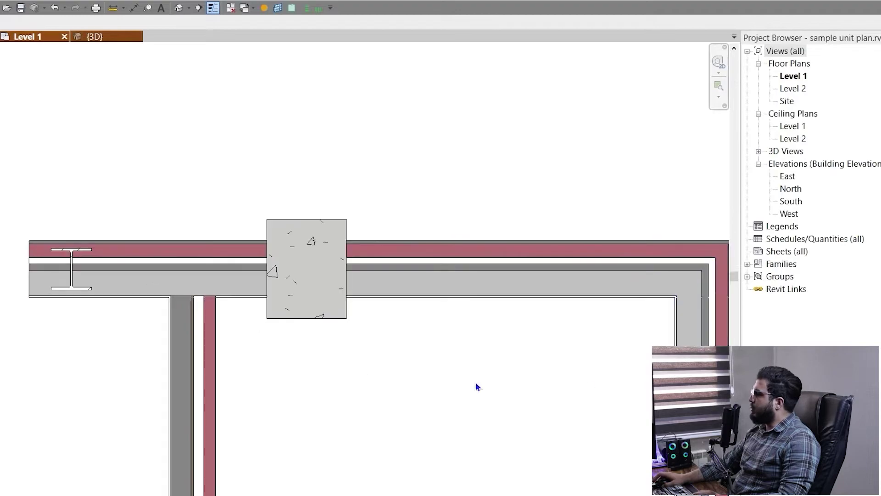
{"action": "scroll", "coordinate": [441, 294], "scroll_direction": "up", "scroll_amount": 3}
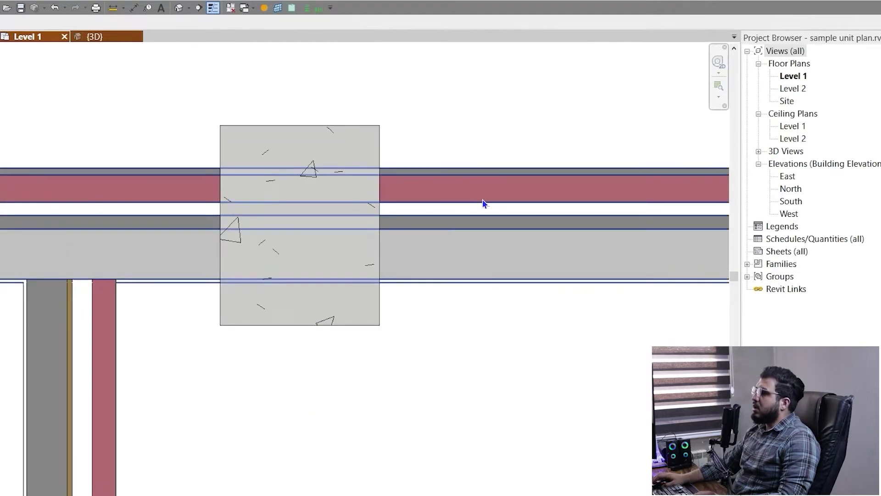
Select the exterior wall together with the concrete column crossing it, and clear the selection.
{"action": "left_click", "coordinate": [420, 276]}
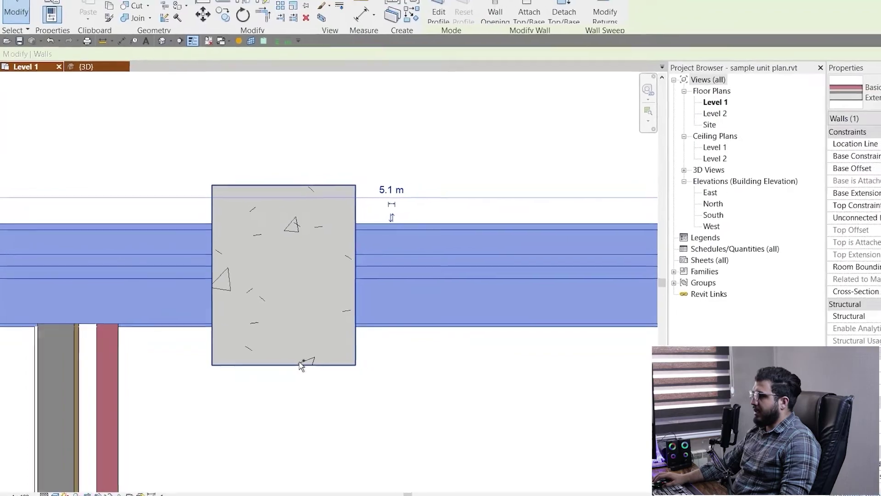
{"action": "left_click", "coordinate": [324, 317], "text": "ctrl"}
{"action": "key", "text": "Escape"}
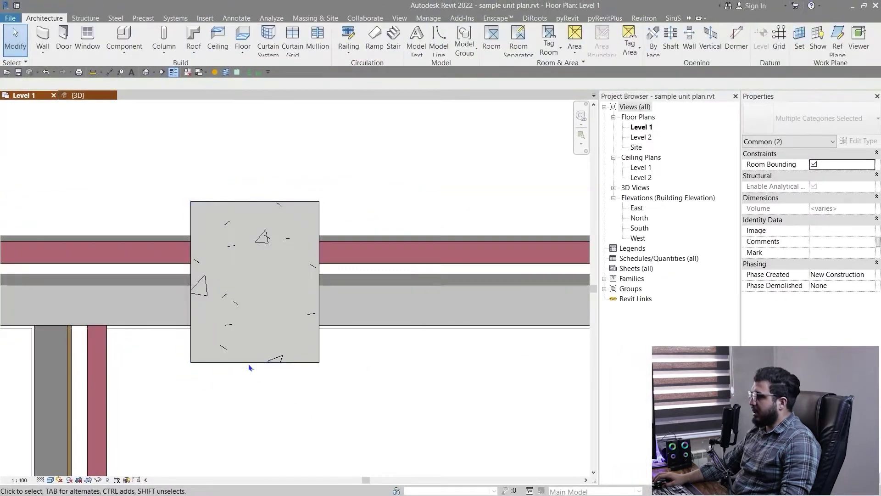
{"action": "scroll", "coordinate": [246, 393], "scroll_direction": "down", "scroll_amount": 3}
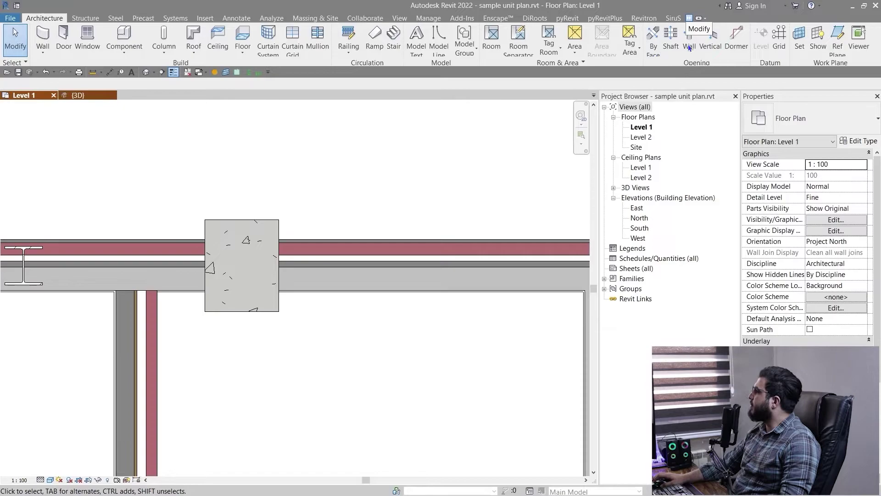
{"action": "left_click", "coordinate": [690, 18]}
{"action": "left_click", "coordinate": [128, 54]}
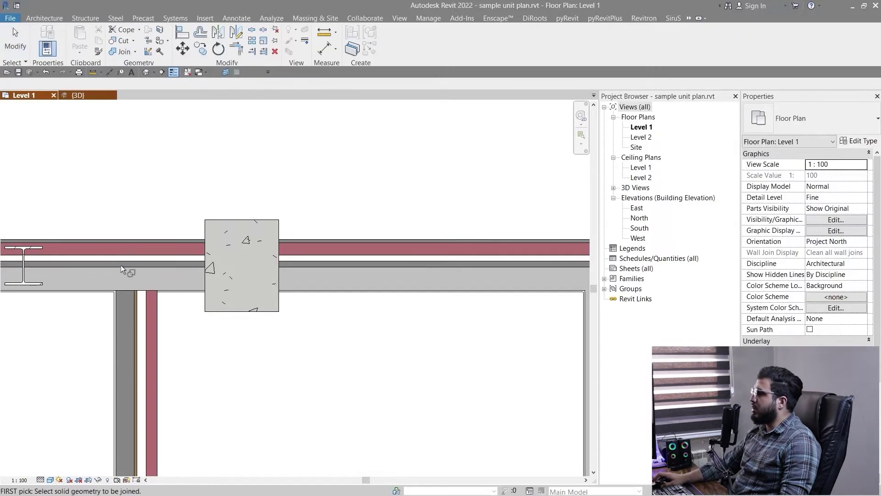
{"action": "scroll", "coordinate": [119, 261], "scroll_direction": "up", "scroll_amount": 2}
{"action": "left_click", "coordinate": [305, 335]}
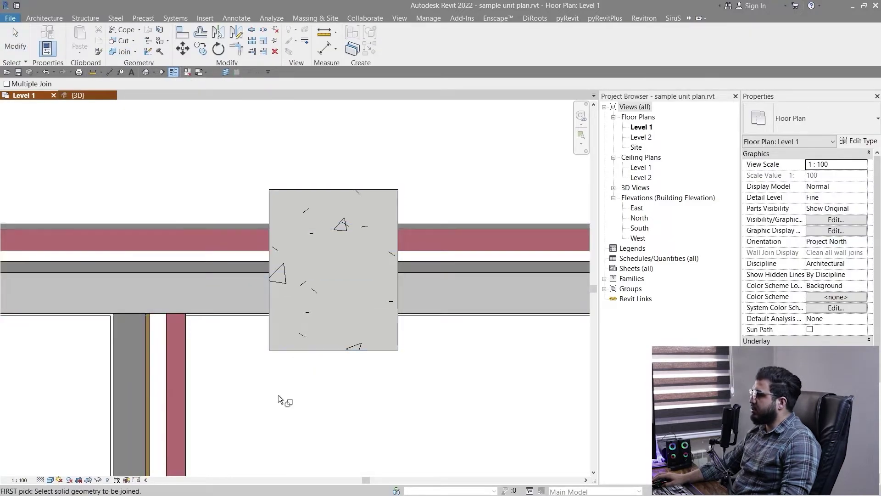
{"action": "key", "text": "Escape"}
Select the concrete column and the exterior wall in turn to inspect each one, and clear the selection.
{"action": "scroll", "coordinate": [315, 392], "scroll_direction": "up", "scroll_amount": 1}
{"action": "left_click", "coordinate": [307, 351]}
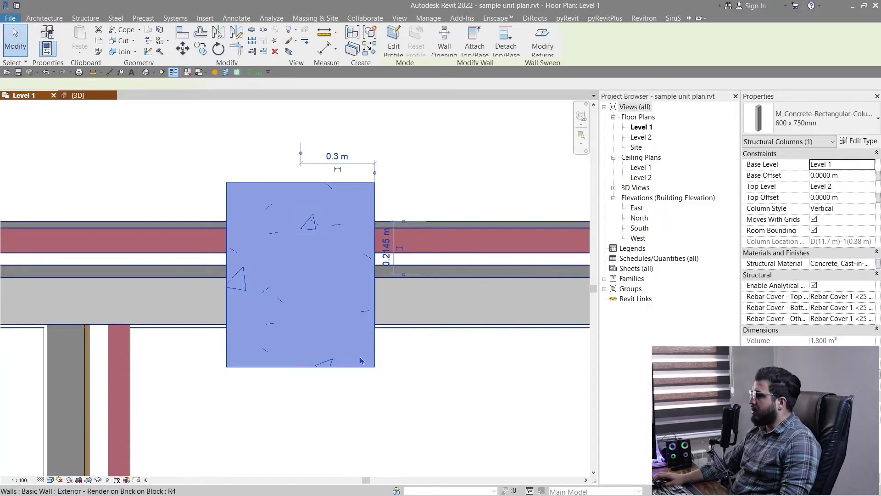
{"action": "left_click", "coordinate": [445, 294]}
{"action": "scroll", "coordinate": [390, 340], "scroll_direction": "down", "scroll_amount": 2}
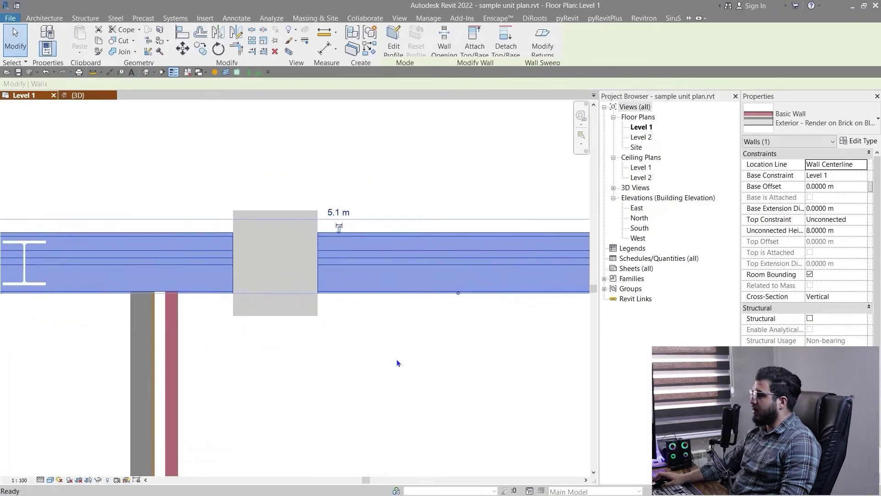
{"action": "key", "text": "Escape"}
Examine the Level 1 walls around the two wall columns and the nearby row of sample columns.
{"action": "scroll", "coordinate": [505, 404], "scroll_direction": "down", "scroll_amount": 1}
{"action": "mouse_move", "coordinate": [473, 410]}
{"action": "middle_mouse_down"}
{"action": "mouse_move", "coordinate": [502, 367]}
{"action": "mouse_move", "coordinate": [458, 370]}
{"action": "middle_mouse_up"}
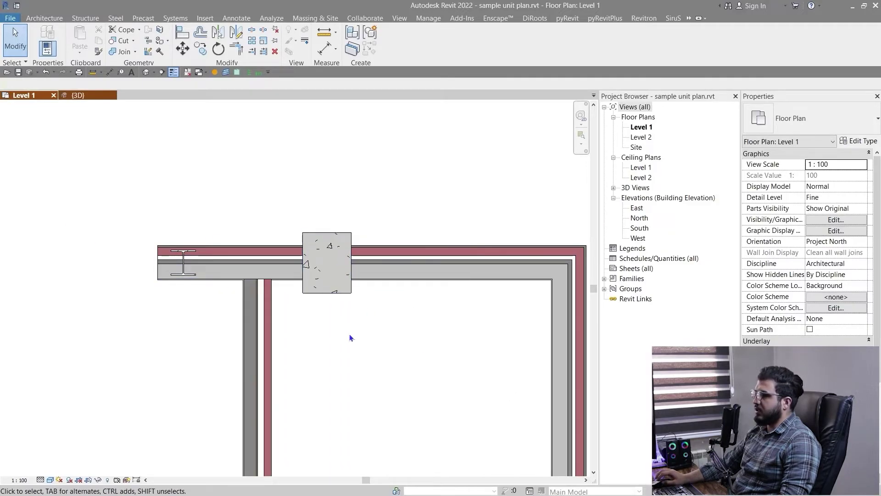
{"action": "scroll", "coordinate": [327, 300], "scroll_direction": "down", "scroll_amount": 1}
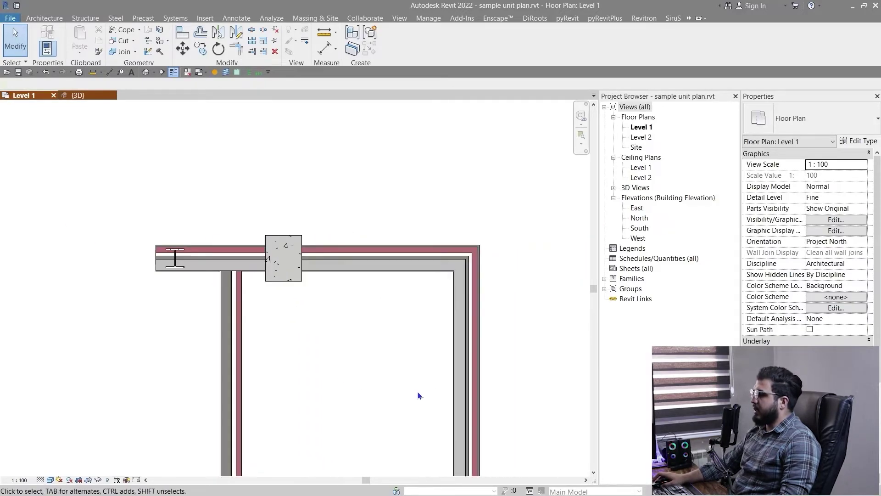
{"action": "scroll", "coordinate": [274, 288], "scroll_direction": "down", "scroll_amount": 1}
{"action": "middle_click_drag", "start_coordinate": [310, 340], "coordinate": [374, 229]}
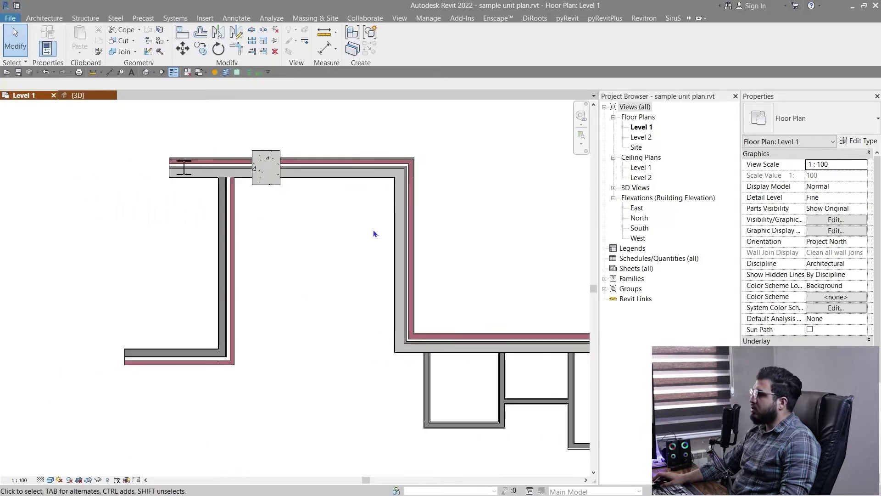
{"action": "scroll", "coordinate": [348, 369], "scroll_direction": "down", "scroll_amount": 1}
{"action": "middle_click_drag", "start_coordinate": [348, 370], "coordinate": [299, 349]}
{"action": "scroll", "coordinate": [280, 181], "scroll_direction": "down", "scroll_amount": 1}
{"action": "scroll", "coordinate": [279, 180], "scroll_direction": "up", "scroll_amount": 3}
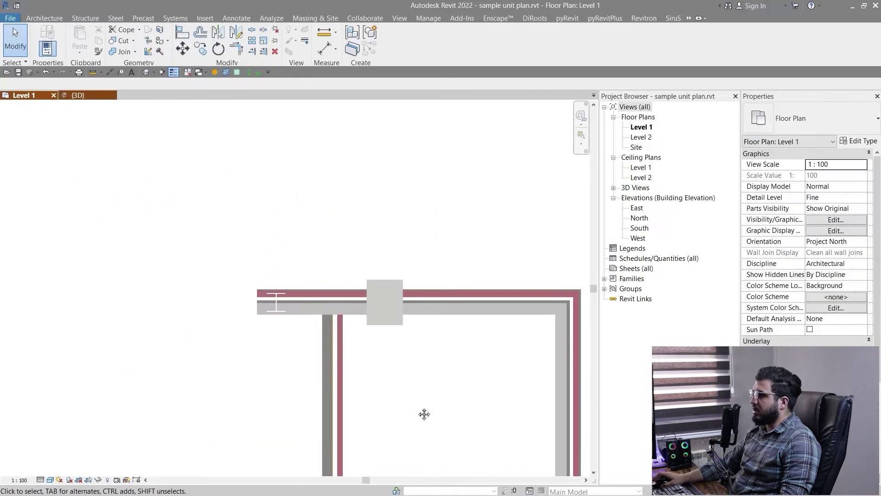
{"action": "middle_click_drag", "start_coordinate": [423, 413], "coordinate": [446, 349]}
{"action": "scroll", "coordinate": [446, 349], "scroll_direction": "down", "scroll_amount": 2}
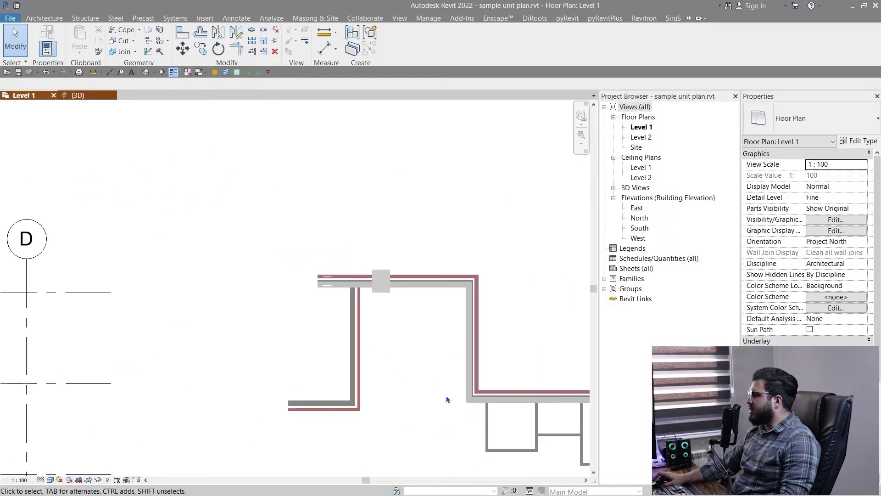
{"action": "middle_click_drag", "start_coordinate": [447, 396], "coordinate": [238, 360]}
{"action": "scroll", "coordinate": [339, 347], "scroll_direction": "down", "scroll_amount": 2}
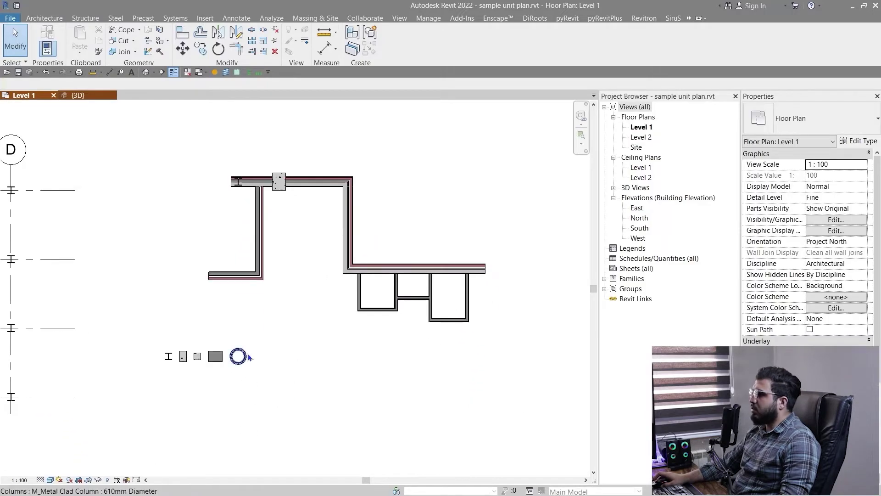
Review the type properties of the concrete column in the exterior wall, close them, and clear the selection.
{"action": "scroll", "coordinate": [238, 360], "scroll_direction": "up", "scroll_amount": 2}
{"action": "left_click", "coordinate": [289, 109]}
{"action": "middle_click_drag", "start_coordinate": [247, 207], "coordinate": [209, 348]}
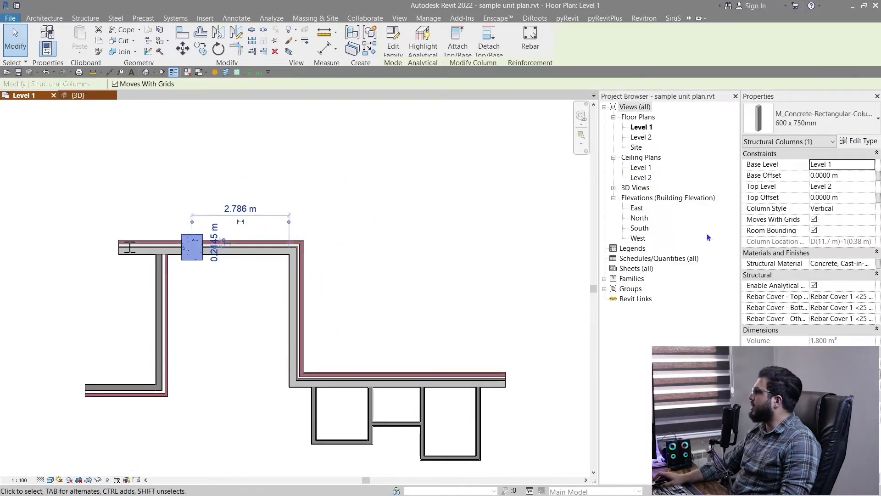
{"action": "left_click", "coordinate": [861, 142]}
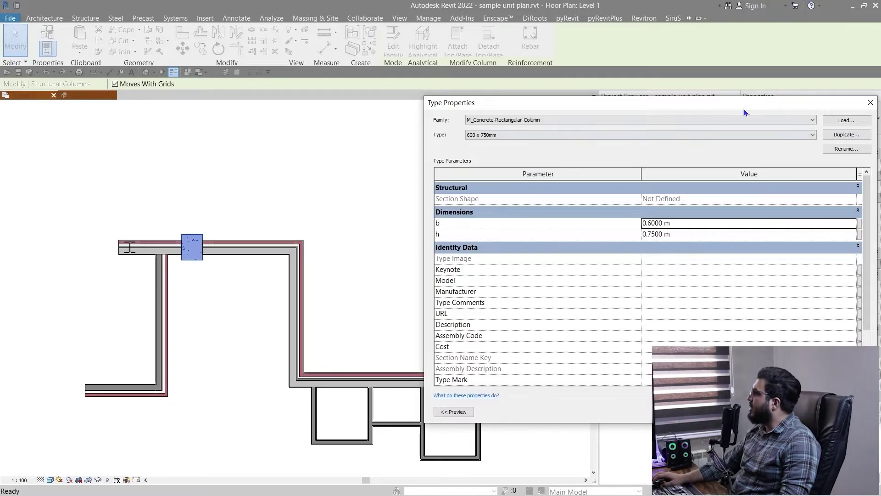
{"action": "left_click_drag", "start_coordinate": [744, 112], "coordinate": [551, 109]}
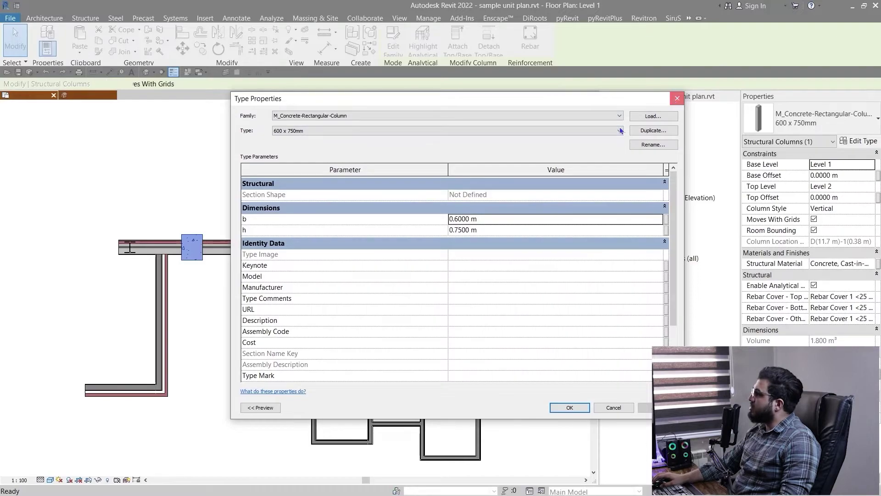
{"action": "key", "text": "Return"}
{"action": "scroll", "coordinate": [234, 297], "scroll_direction": "down", "scroll_amount": 2}
{"action": "middle_click_drag", "start_coordinate": [319, 315], "coordinate": [335, 359]}
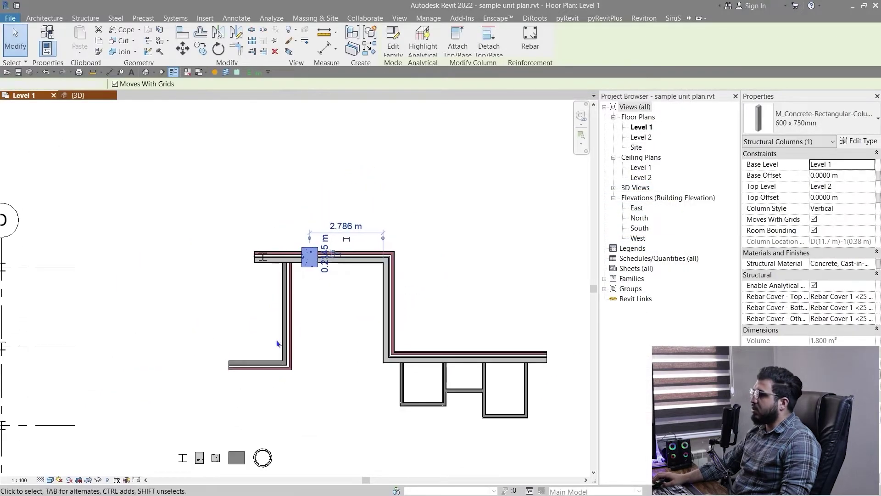
{"action": "left_click", "coordinate": [335, 396]}
Examine the rectangular and round metal-clad architectural columns in the sample row in plan.
{"action": "middle_click_drag", "start_coordinate": [344, 405], "coordinate": [175, 313]}
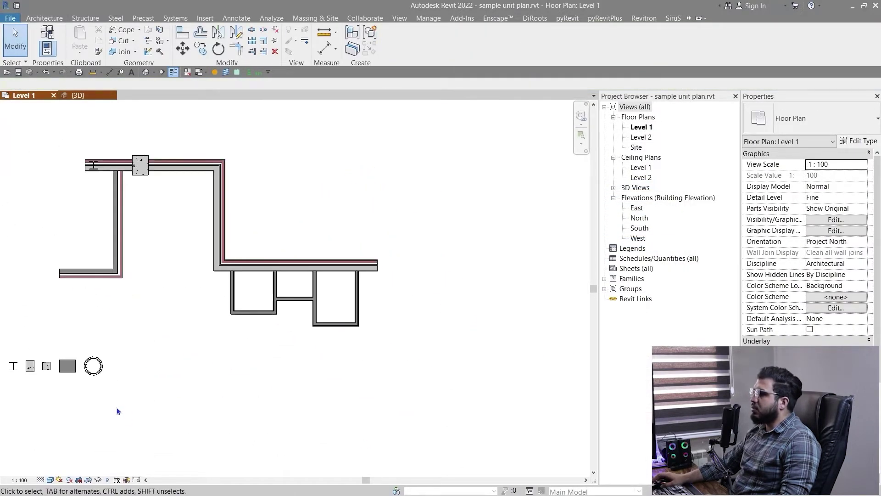
{"action": "scroll", "coordinate": [117, 407], "scroll_direction": "up", "scroll_amount": 3}
{"action": "scroll", "coordinate": [268, 334], "scroll_direction": "up", "scroll_amount": 2}
{"action": "scroll", "coordinate": [264, 437], "scroll_direction": "up", "scroll_amount": 1}
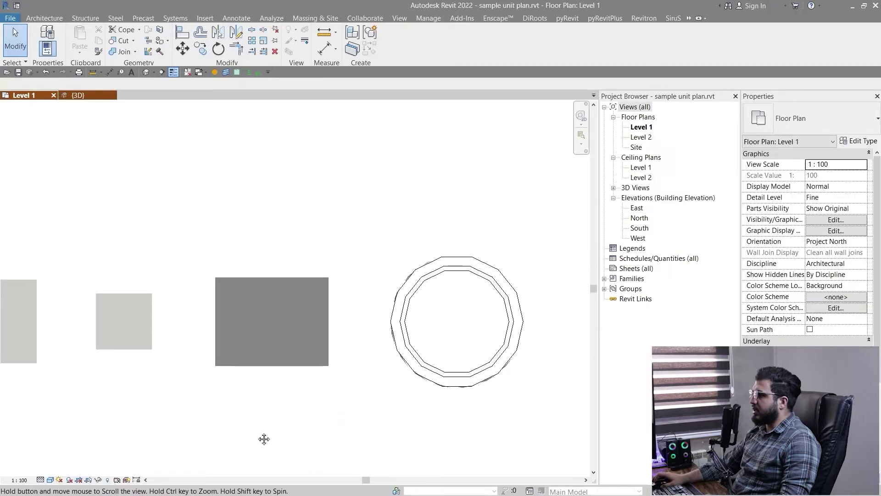
{"action": "left_click", "coordinate": [267, 366]}
{"action": "left_click", "coordinate": [440, 385]}
{"action": "left_click", "coordinate": [164, 136]}
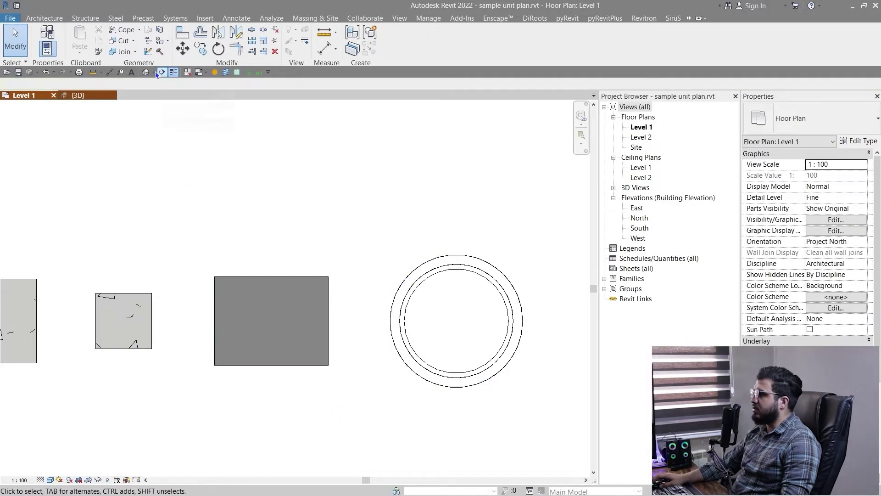
Open the 3D view, display it with a shaded visual style, and examine the row of sample columns.
{"action": "left_click", "coordinate": [155, 71]}
{"action": "scroll", "coordinate": [301, 324], "scroll_direction": "down", "scroll_amount": 2}
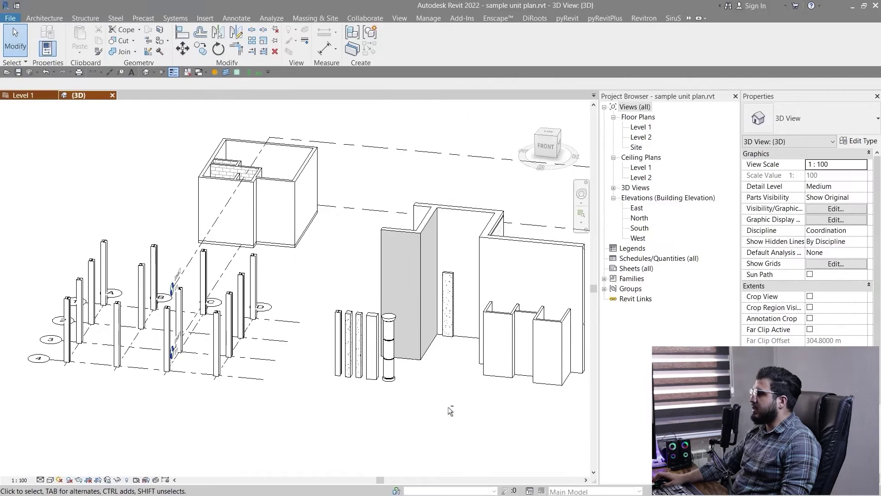
{"action": "middle_click_drag", "start_coordinate": [449, 410], "coordinate": [404, 365], "text": "shift"}
{"action": "scroll", "coordinate": [289, 347], "scroll_direction": "up", "scroll_amount": 5}
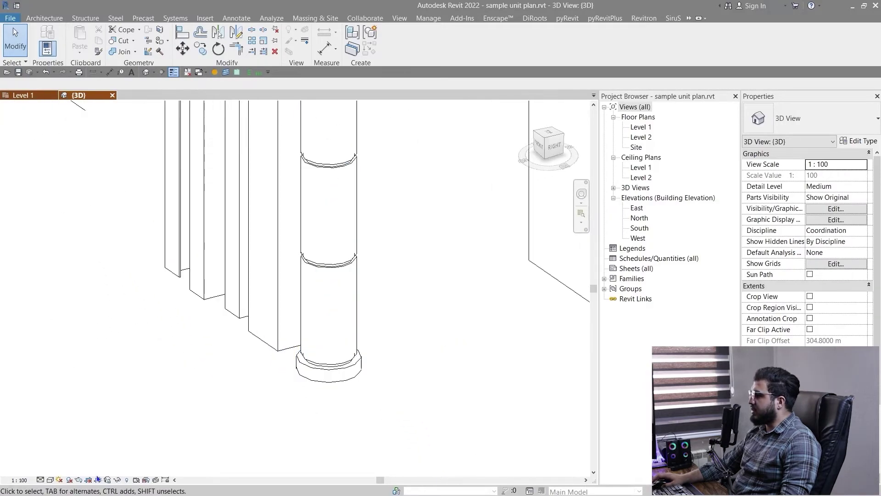
{"action": "left_click", "coordinate": [50, 480]}
{"action": "left_click", "coordinate": [128, 450]}
{"action": "scroll", "coordinate": [283, 457], "scroll_direction": "down", "scroll_amount": 4}
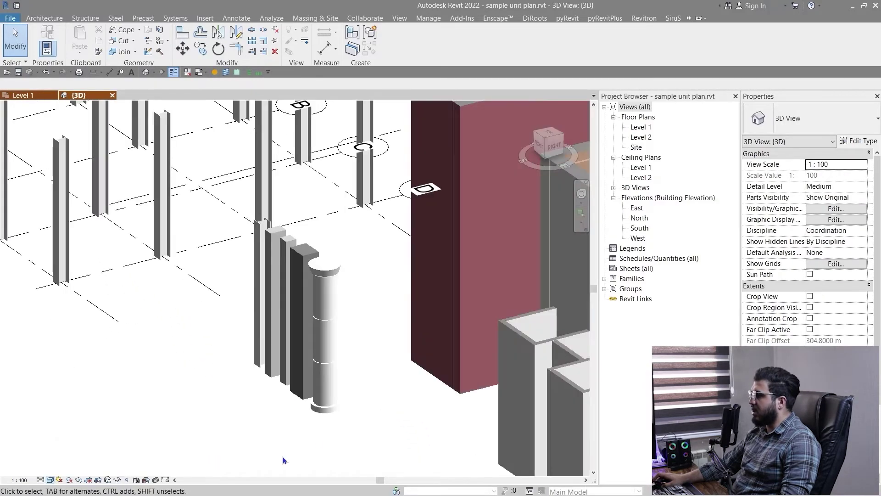
{"action": "scroll", "coordinate": [391, 322], "scroll_direction": "up", "scroll_amount": 3}
{"action": "left_click", "coordinate": [400, 321]}
{"action": "middle_click_drag", "start_coordinate": [400, 321], "coordinate": [257, 238], "text": "shift"}
{"action": "left_click", "coordinate": [215, 202]}
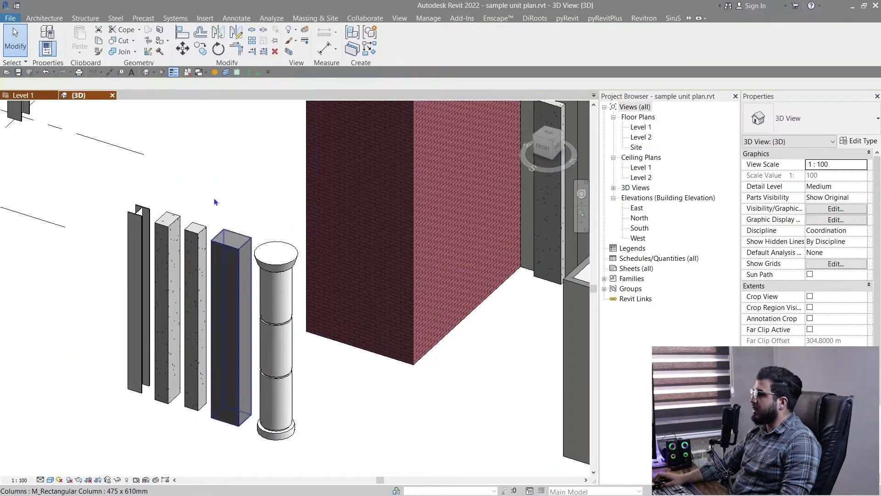
Return to the Level 1 plan and start placing an architectural column near the sample row.
{"action": "left_click", "coordinate": [43, 18]}
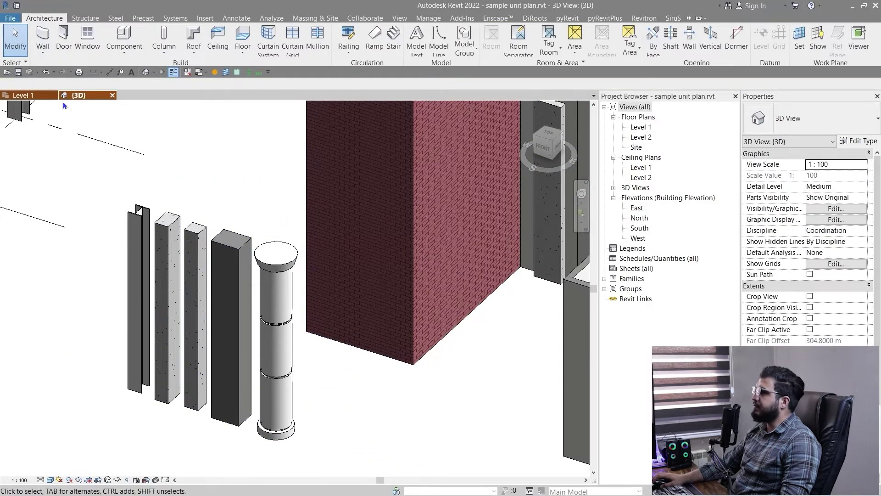
{"action": "left_click", "coordinate": [33, 97]}
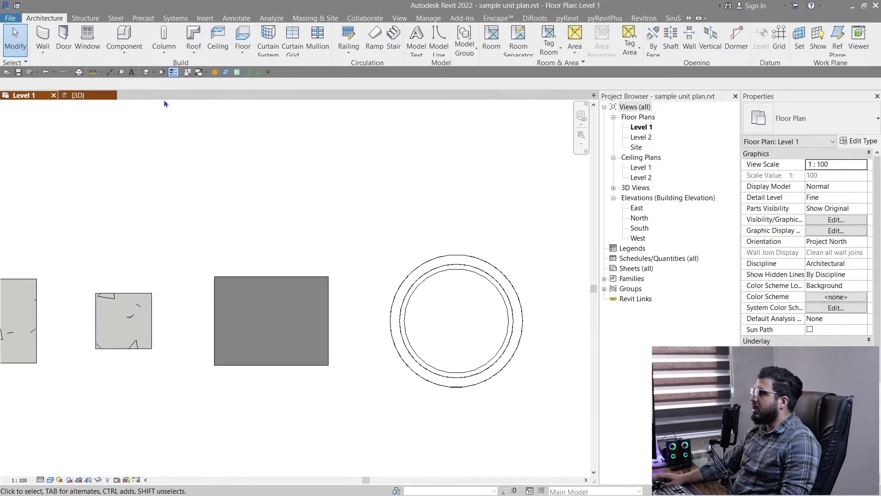
{"action": "left_click", "coordinate": [172, 53]}
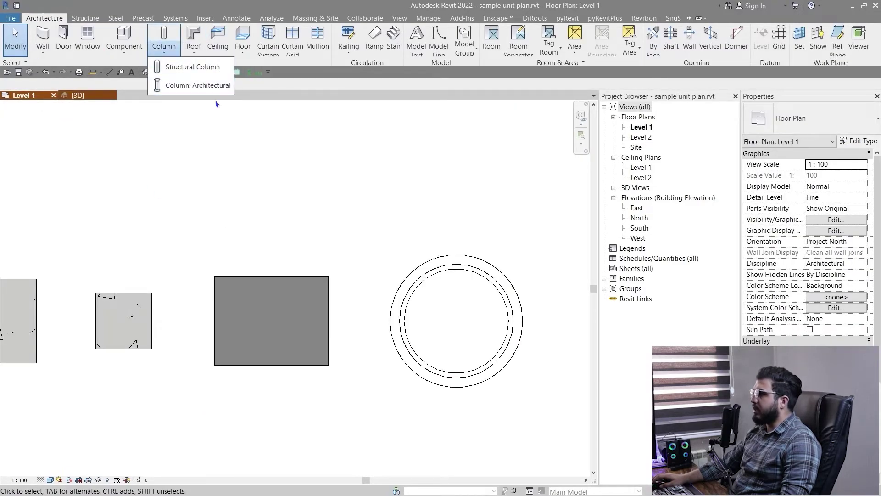
{"action": "left_click", "coordinate": [198, 84]}
{"action": "scroll", "coordinate": [372, 237], "scroll_direction": "down", "scroll_amount": 5}
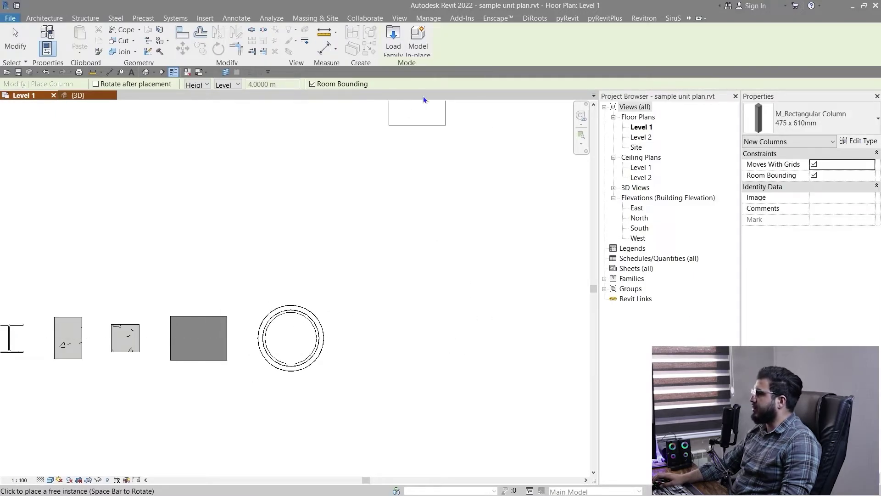
Browse the loadable families in the Columns library folder, preview the M_Metal Clad Column family, and close the browser without loading anything.
{"action": "left_click", "coordinate": [400, 55]}
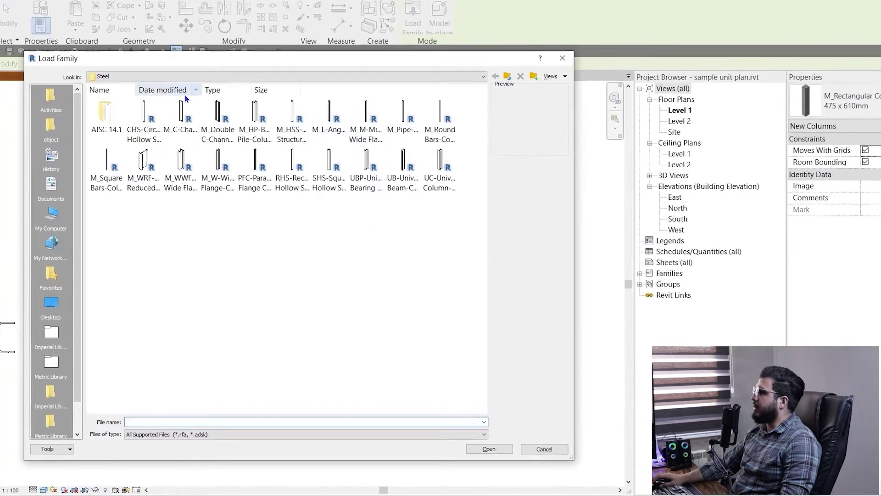
{"action": "left_click", "coordinate": [152, 61]}
{"action": "left_click", "coordinate": [166, 128]}
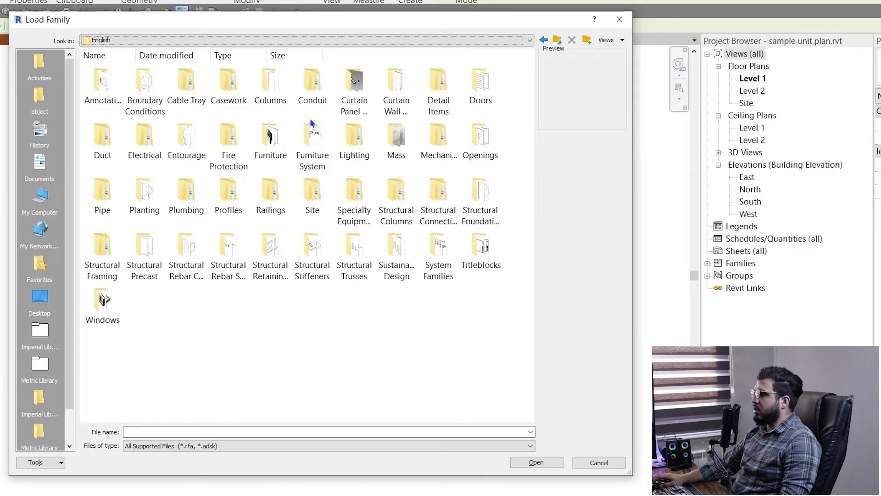
{"action": "double_click", "coordinate": [264, 100]}
{"action": "left_click", "coordinate": [187, 115]}
{"action": "left_click", "coordinate": [127, 110]}
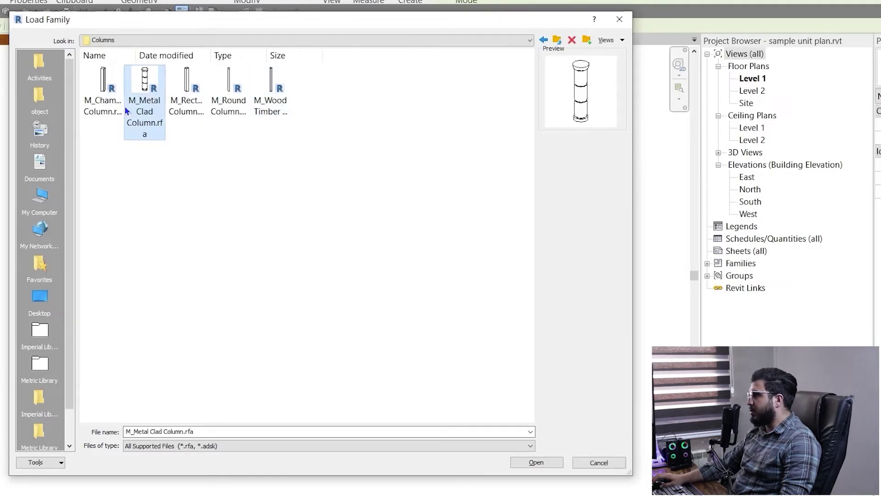
{"action": "key", "text": "Escape"}
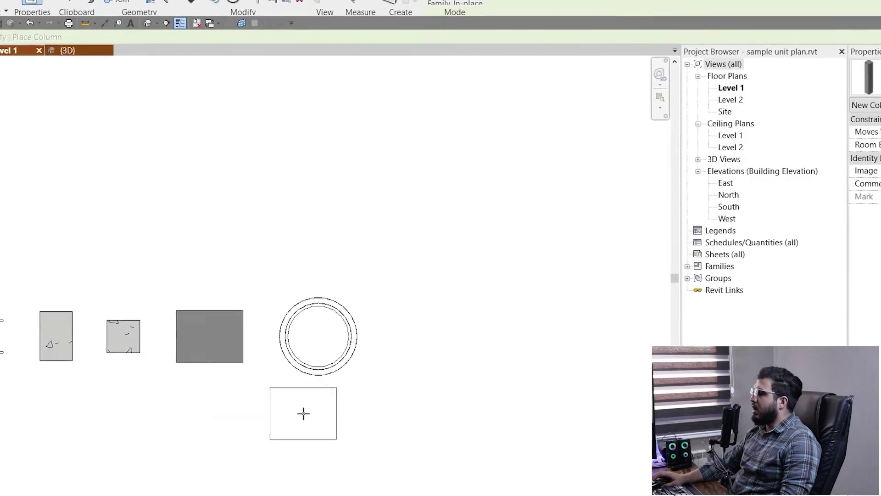
Place a 475 x 610mm M_Rectangular Column in the horizontal exterior wall, between the concrete column and the wall corner.
{"action": "scroll", "coordinate": [309, 416], "scroll_direction": "down", "scroll_amount": 1}
{"action": "middle_click_drag", "start_coordinate": [243, 406], "coordinate": [281, 396]}
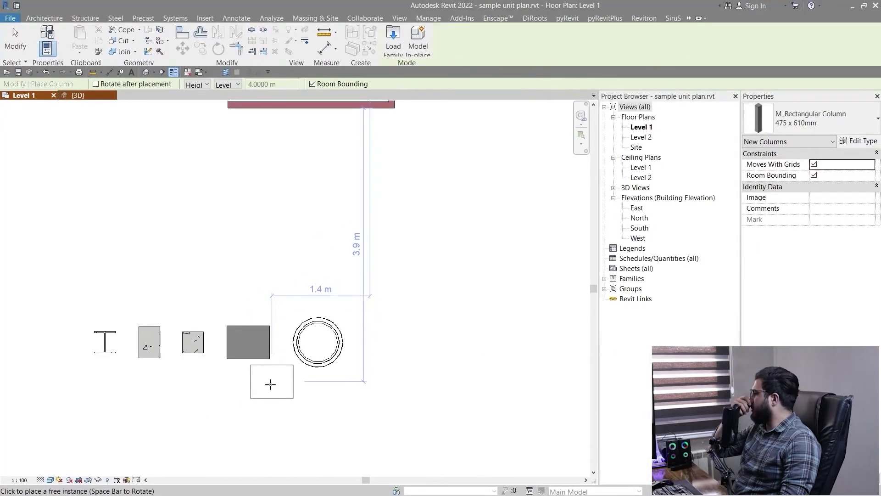
{"action": "scroll", "coordinate": [271, 384], "scroll_direction": "down", "scroll_amount": 3}
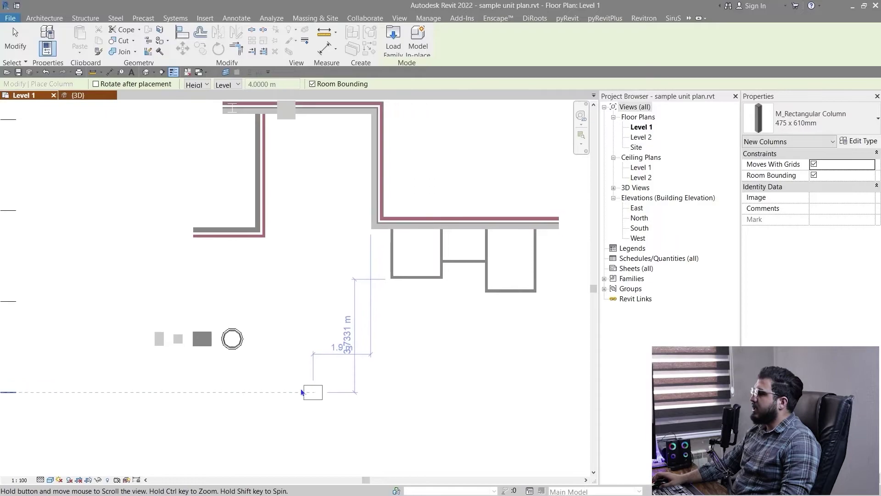
{"action": "scroll", "coordinate": [309, 391], "scroll_direction": "up", "scroll_amount": 3}
{"action": "key", "text": "Escape"}
{"action": "left_click", "coordinate": [331, 364]}
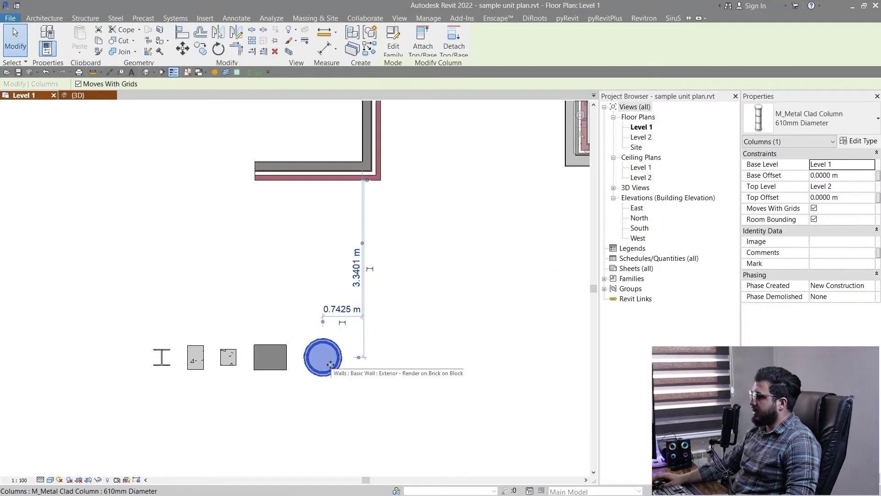
{"action": "key", "text": "s"}
{"action": "scroll", "coordinate": [281, 383], "scroll_direction": "down", "scroll_amount": 2}
{"action": "middle_click_drag", "start_coordinate": [351, 325], "coordinate": [293, 390]}
{"action": "scroll", "coordinate": [303, 214], "scroll_direction": "up", "scroll_amount": 5}
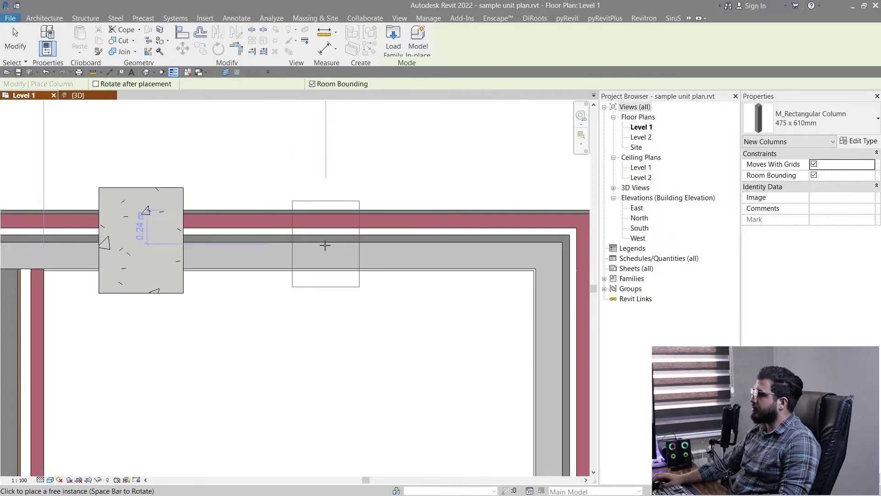
{"action": "left_click", "coordinate": [325, 245]}
Place another 475 x 610mm rectangular column, rotated a quarter turn, in the perpendicular exterior wall just below the corner.
{"action": "scroll", "coordinate": [412, 400], "scroll_direction": "down", "scroll_amount": 2}
{"action": "middle_click_drag", "start_coordinate": [485, 363], "coordinate": [346, 315]}
{"action": "scroll", "coordinate": [345, 315], "scroll_direction": "up", "scroll_amount": 3}
{"action": "key", "text": "space"}
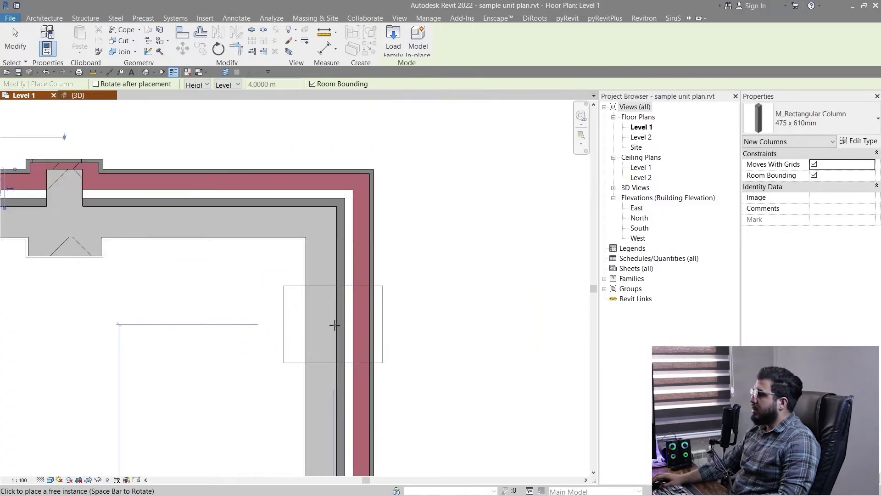
{"action": "left_click", "coordinate": [334, 325]}
Place one more 475 x 610mm rectangular column in the horizontal exterior wall, between the first architectural column and the corner.
{"action": "scroll", "coordinate": [327, 377], "scroll_direction": "down", "scroll_amount": 2}
{"action": "middle_click_drag", "start_coordinate": [233, 398], "coordinate": [287, 349]}
{"action": "scroll", "coordinate": [296, 188], "scroll_direction": "up", "scroll_amount": 3}
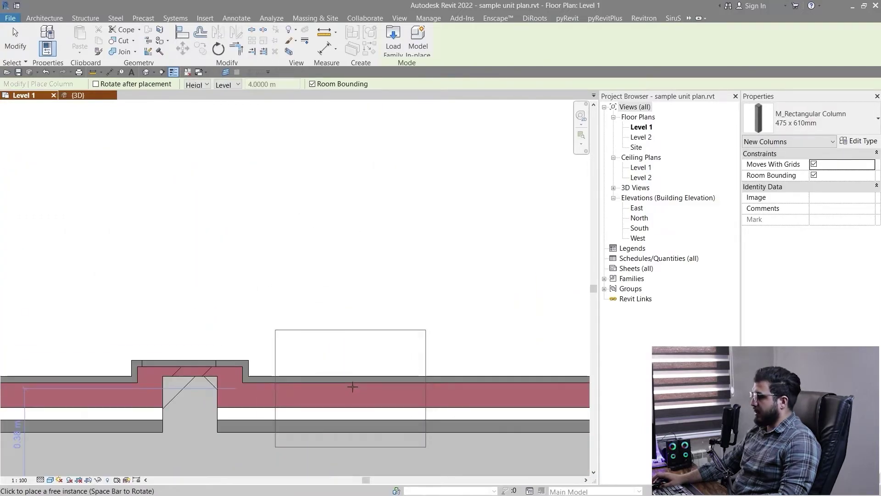
{"action": "scroll", "coordinate": [353, 387], "scroll_direction": "down", "scroll_amount": 3}
{"action": "middle_click_drag", "start_coordinate": [353, 387], "coordinate": [338, 252]}
{"action": "scroll", "coordinate": [331, 250], "scroll_direction": "up", "scroll_amount": 4}
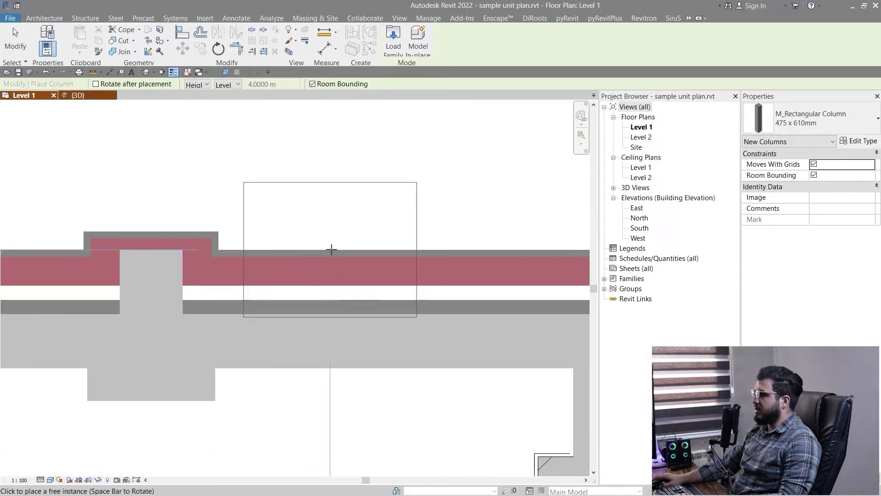
{"action": "left_click", "coordinate": [354, 326]}
Examine how the layers of the exterior wall wrap around the newly placed rectangular architectural columns.
{"action": "scroll", "coordinate": [352, 331], "scroll_direction": "down", "scroll_amount": 3}
{"action": "middle_click_drag", "start_coordinate": [364, 263], "coordinate": [372, 263]}
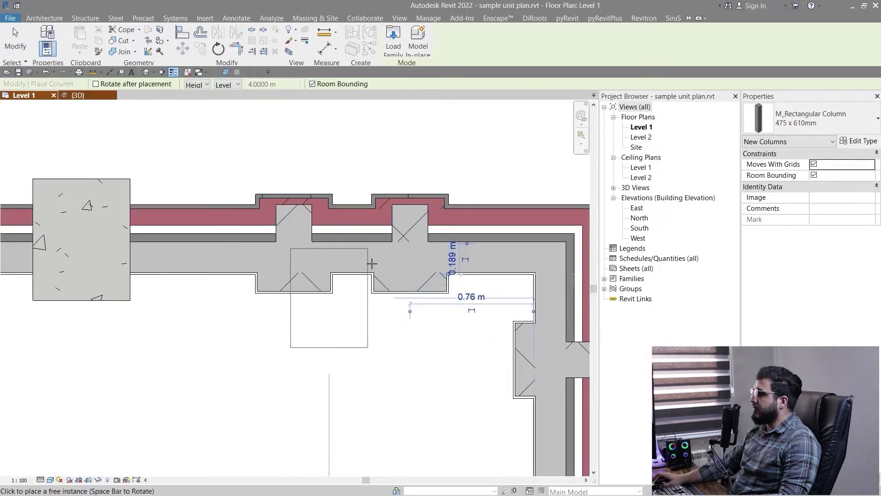
{"action": "scroll", "coordinate": [335, 259], "scroll_direction": "up", "scroll_amount": 2}
{"action": "scroll", "coordinate": [245, 358], "scroll_direction": "down", "scroll_amount": 2}
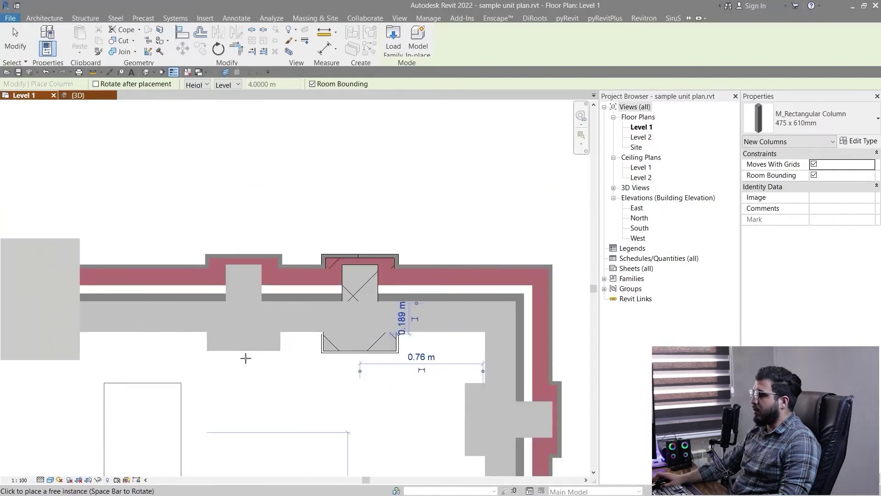
{"action": "scroll", "coordinate": [285, 358], "scroll_direction": "down", "scroll_amount": 2}
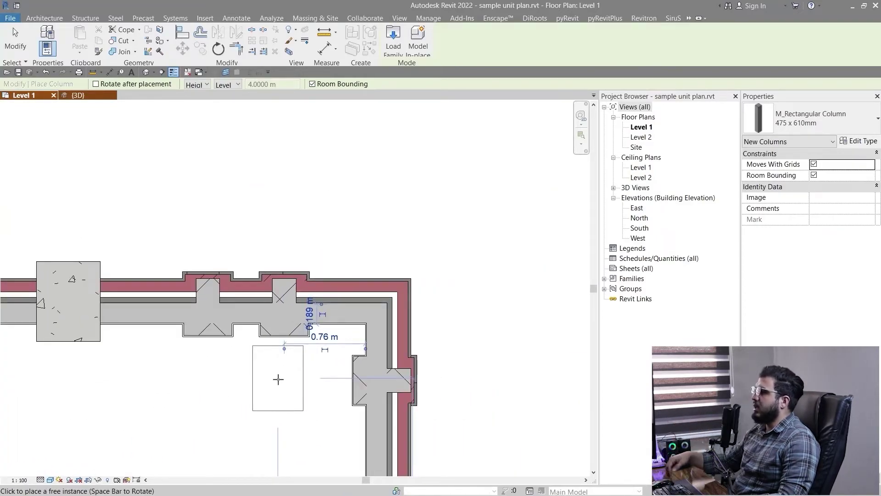
{"action": "middle_click_drag", "start_coordinate": [152, 212], "coordinate": [199, 231]}
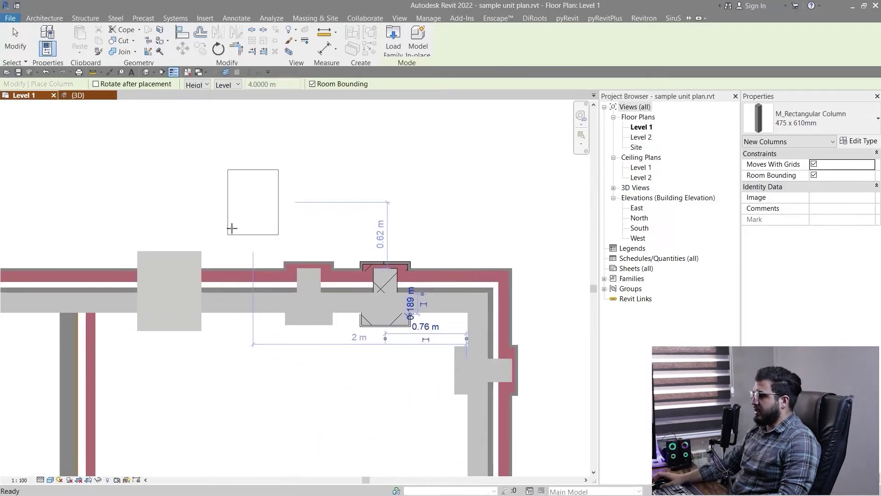
{"action": "scroll", "coordinate": [208, 346], "scroll_direction": "up", "scroll_amount": 3}
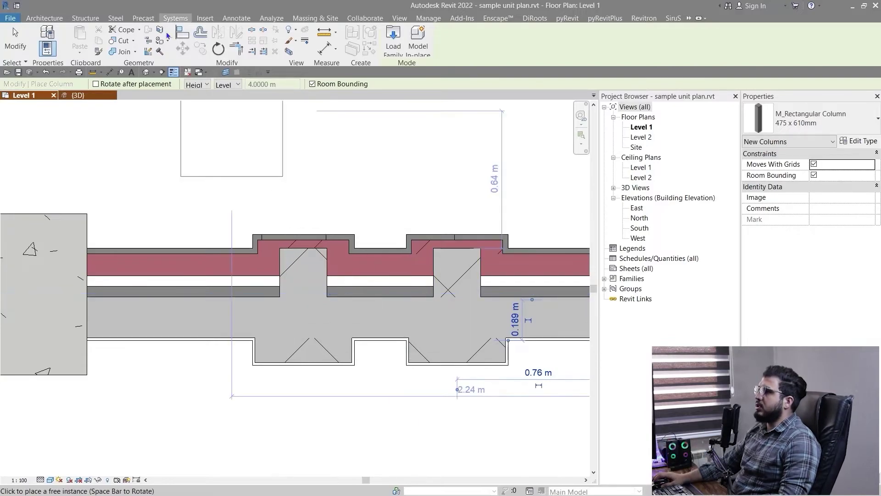
Unjoin the rectangular architectural column nearest the concrete column from the exterior wall and inspect how it overlaps the wall.
{"action": "left_click", "coordinate": [135, 52]}
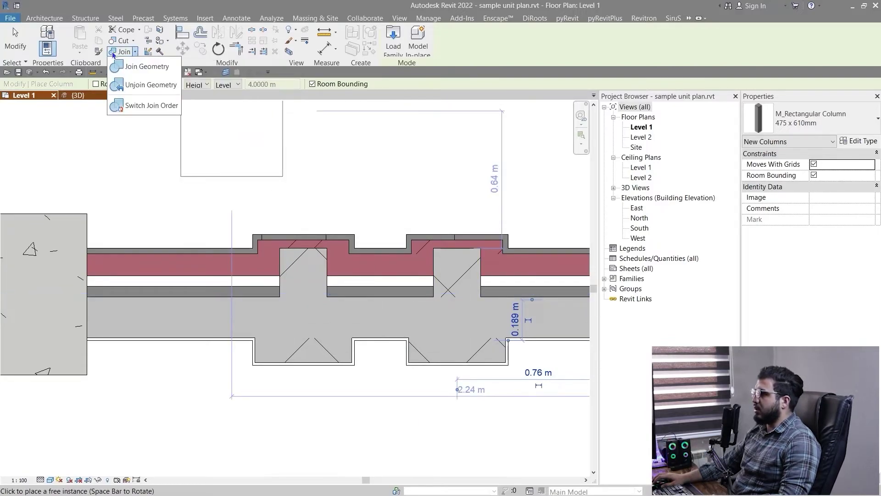
{"action": "left_click", "coordinate": [151, 85]}
{"action": "left_click", "coordinate": [335, 356]}
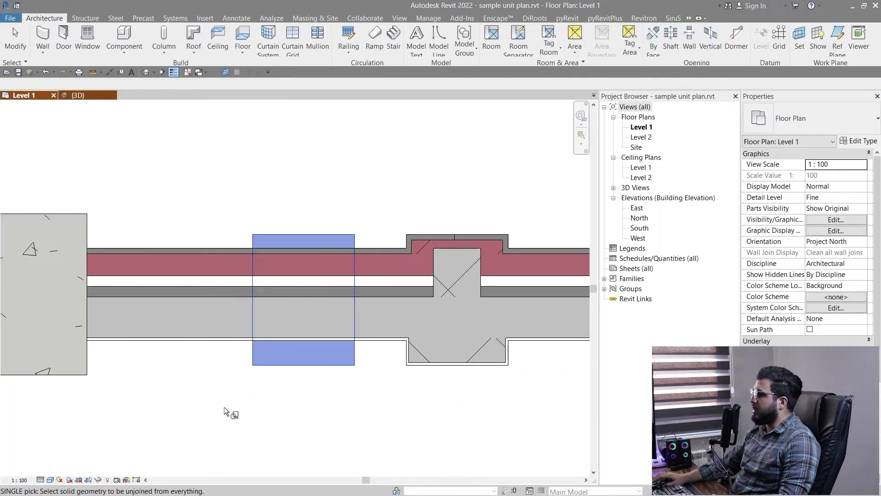
{"action": "key", "text": "Escape"}
{"action": "scroll", "coordinate": [385, 370], "scroll_direction": "down", "scroll_amount": 3}
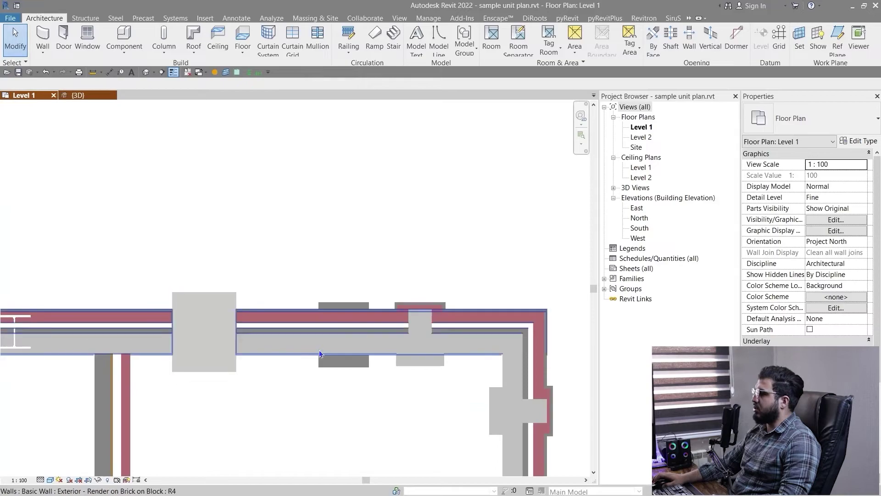
{"action": "scroll", "coordinate": [320, 354], "scroll_direction": "up", "scroll_amount": 3}
{"action": "left_click", "coordinate": [370, 376]}
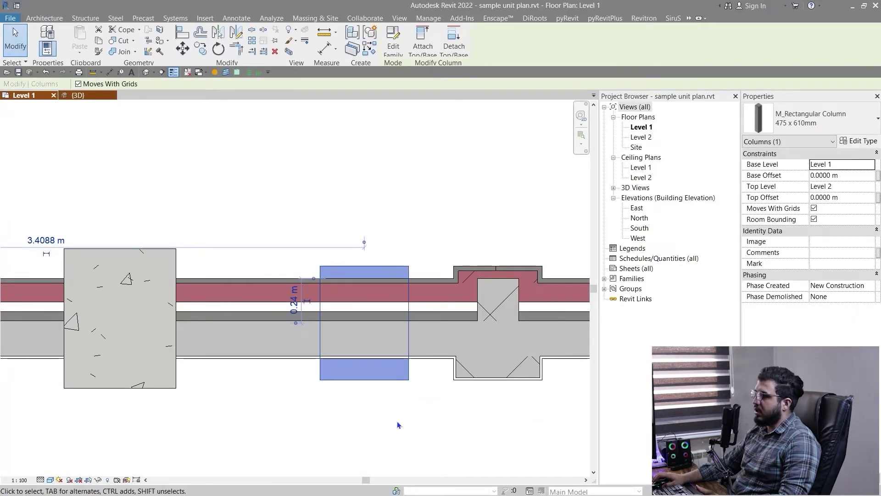
{"action": "middle_click_drag", "start_coordinate": [397, 420], "coordinate": [273, 414]}
{"action": "left_click", "coordinate": [272, 415]}
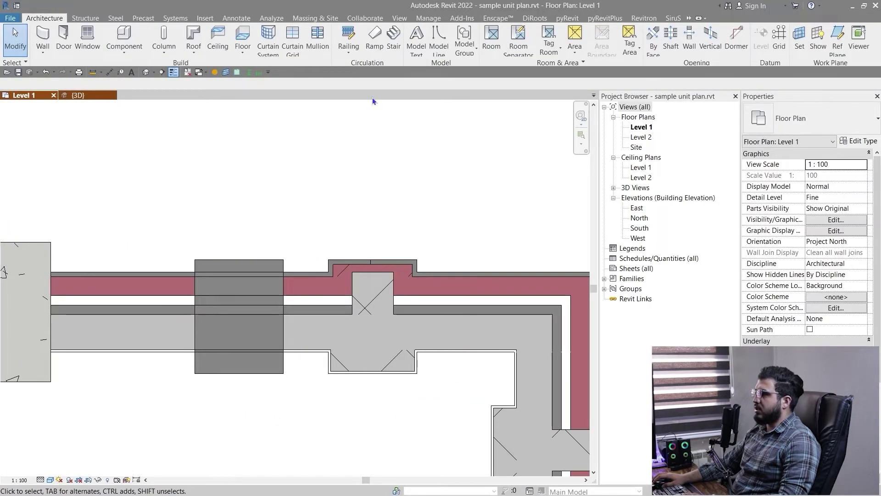
Join the geometry of the unjoined rectangular column with the exterior wall again.
{"action": "left_click", "coordinate": [673, 18]}
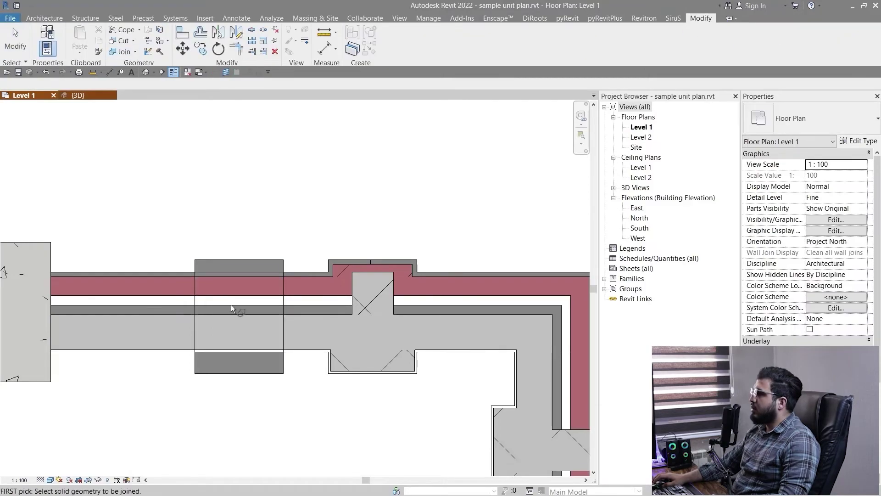
{"action": "scroll", "coordinate": [268, 369], "scroll_direction": "up", "scroll_amount": 4}
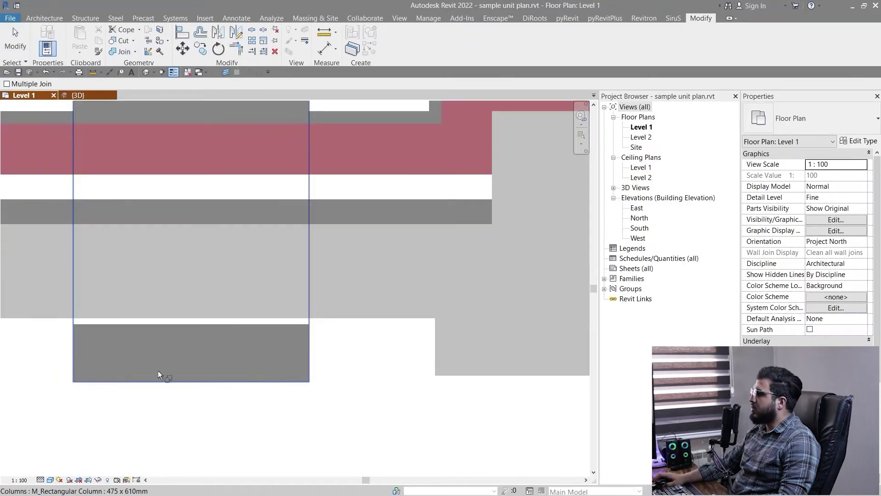
{"action": "middle_click_drag", "start_coordinate": [158, 371], "coordinate": [396, 392]}
{"action": "left_click", "coordinate": [264, 314]}
{"action": "left_click", "coordinate": [338, 374]}
{"action": "scroll", "coordinate": [347, 382], "scroll_direction": "down", "scroll_amount": 4}
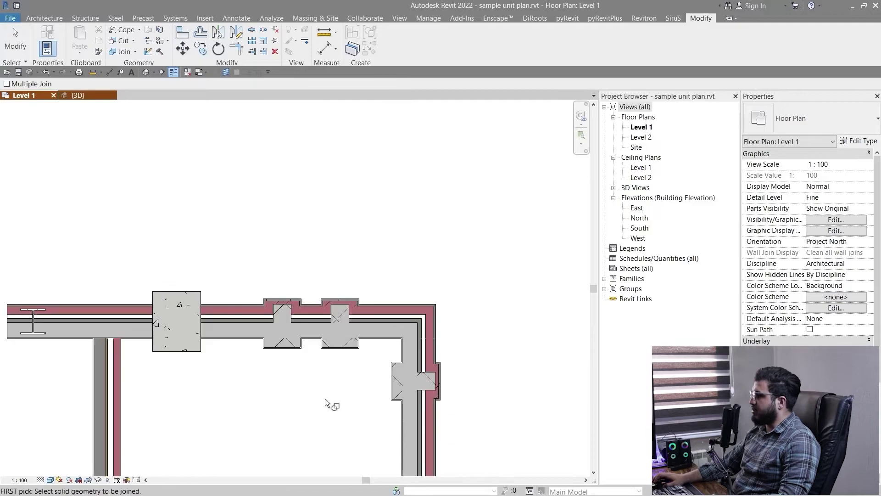
{"action": "scroll", "coordinate": [156, 390], "scroll_direction": "up", "scroll_amount": 5}
{"action": "key", "text": "Escape"}
Compare how the concrete structural column and the rectangular architectural columns meet the exterior wall layers in plan.
{"action": "middle_click_drag", "start_coordinate": [130, 323], "coordinate": [226, 411]}
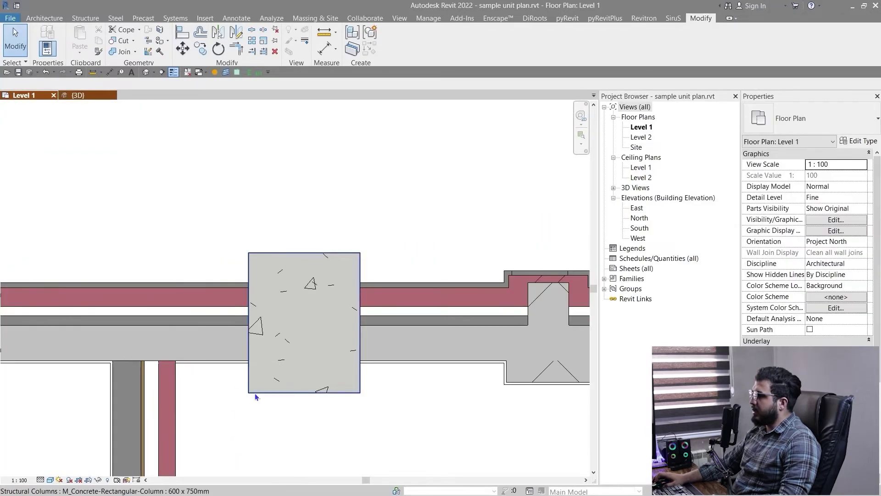
{"action": "middle_click_drag", "start_coordinate": [289, 426], "coordinate": [196, 398]}
{"action": "scroll", "coordinate": [454, 368], "scroll_direction": "down", "scroll_amount": 2}
{"action": "middle_click_drag", "start_coordinate": [486, 408], "coordinate": [375, 389]}
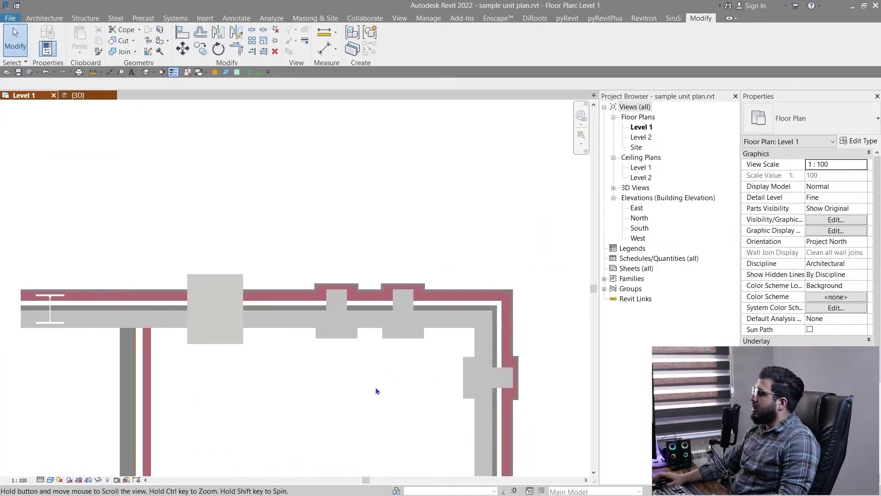
{"action": "scroll", "coordinate": [209, 374], "scroll_direction": "up", "scroll_amount": 4}
{"action": "scroll", "coordinate": [217, 377], "scroll_direction": "down", "scroll_amount": 2}
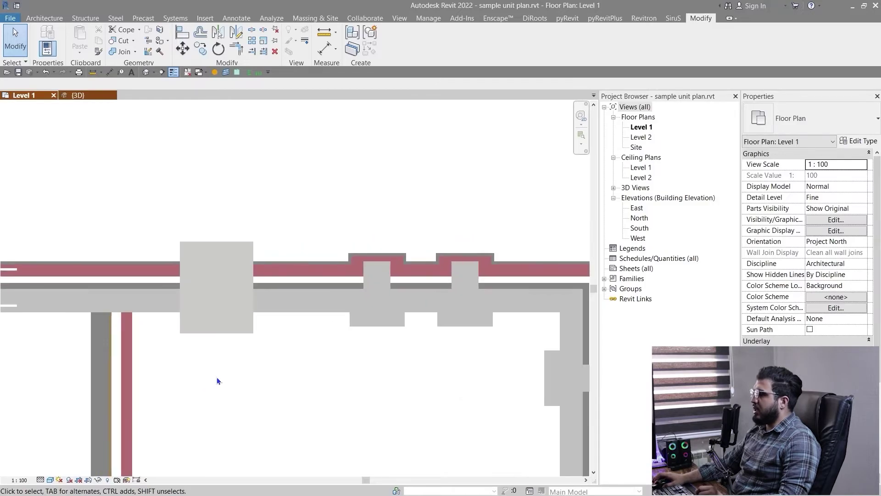
{"action": "middle_click_drag", "start_coordinate": [217, 377], "coordinate": [209, 396]}
{"action": "scroll", "coordinate": [130, 304], "scroll_direction": "up", "scroll_amount": 5}
{"action": "scroll", "coordinate": [265, 406], "scroll_direction": "down", "scroll_amount": 3}
{"action": "middle_click_drag", "start_coordinate": [350, 420], "coordinate": [109, 284]}
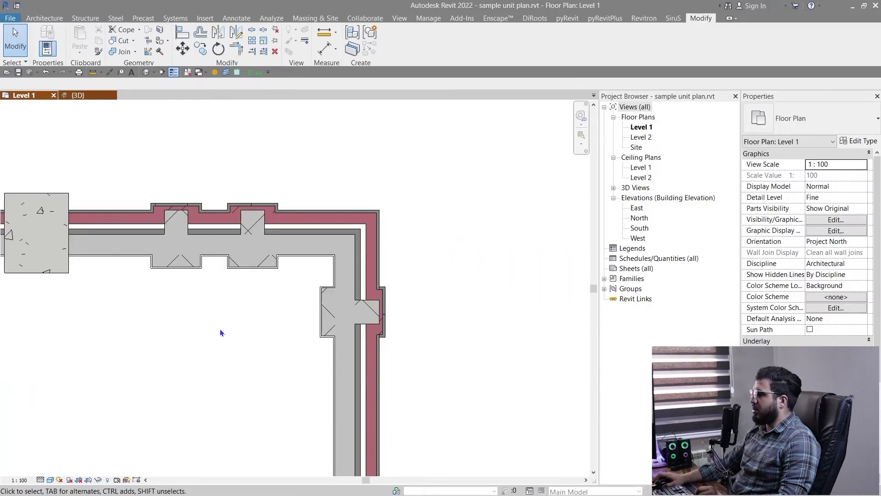
{"action": "scroll", "coordinate": [398, 349], "scroll_direction": "down", "scroll_amount": 2}
{"action": "middle_click_drag", "start_coordinate": [194, 390], "coordinate": [244, 363]}
{"action": "scroll", "coordinate": [232, 200], "scroll_direction": "up", "scroll_amount": 3}
{"action": "middle_click_drag", "start_coordinate": [387, 334], "coordinate": [202, 281]}
Nudge the rectangular column nearest the concrete column toward the room interior, clear of the wall's brick layer.
{"action": "scroll", "coordinate": [275, 322], "scroll_direction": "up", "scroll_amount": 2}
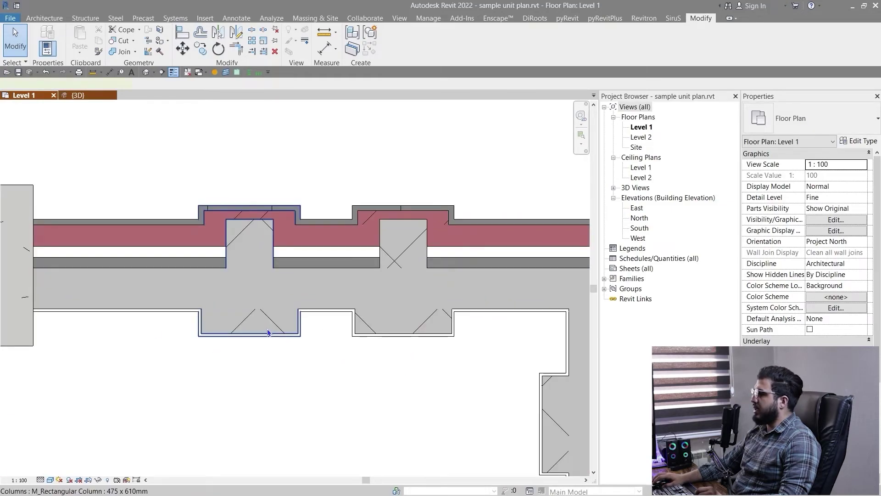
{"action": "left_click", "coordinate": [268, 331]}
{"action": "key", "text": "Down"}
{"action": "key", "text": "Down"}
{"action": "key", "text": "Down"}
{"action": "key", "text": "Down"}
{"action": "key", "text": "Down"}
{"action": "key", "text": "Down"}
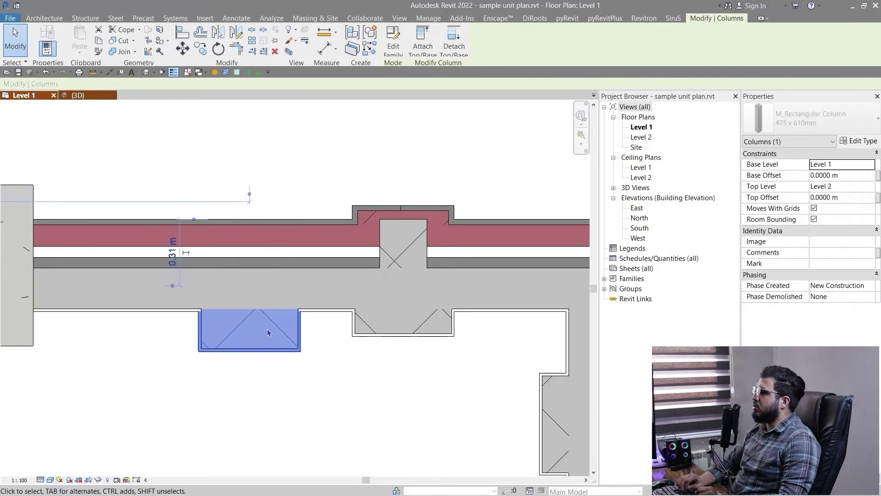
{"action": "key", "text": "Escape"}
Place another M_Metal Clad Column of 610mm diameter on the short exterior brick wall nearest the sample columns.
{"action": "scroll", "coordinate": [399, 399], "scroll_direction": "down", "scroll_amount": 2}
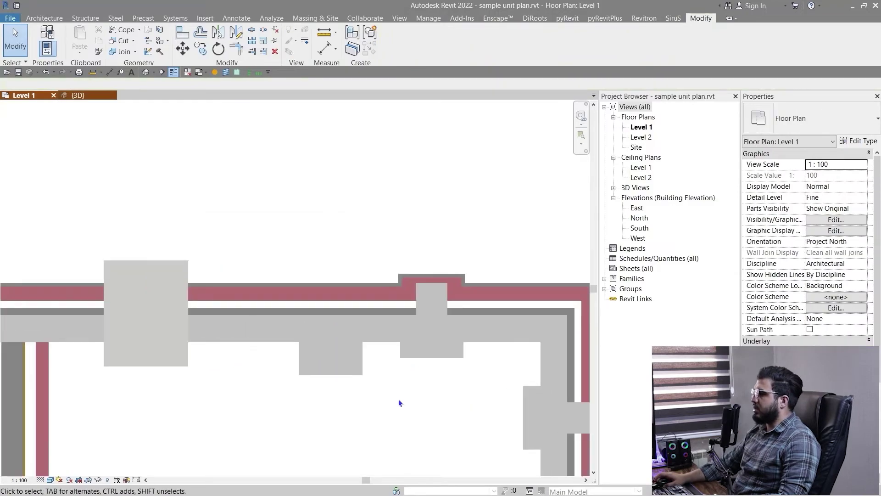
{"action": "middle_click_drag", "start_coordinate": [399, 399], "coordinate": [221, 329]}
{"action": "scroll", "coordinate": [209, 341], "scroll_direction": "down", "scroll_amount": 3}
{"action": "middle_click_drag", "start_coordinate": [123, 423], "coordinate": [271, 362]}
{"action": "scroll", "coordinate": [270, 361], "scroll_direction": "down", "scroll_amount": 2}
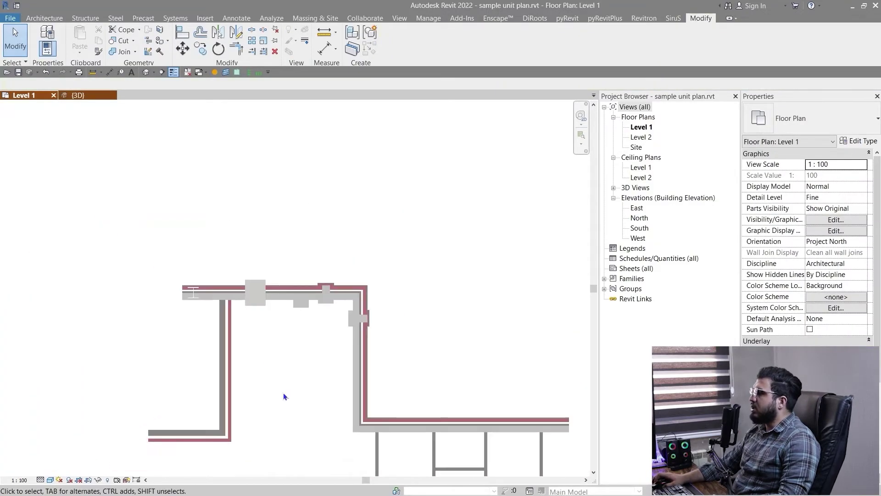
{"action": "middle_click_drag", "start_coordinate": [256, 457], "coordinate": [225, 340]}
{"action": "middle_click_drag", "start_coordinate": [230, 378], "coordinate": [289, 374]}
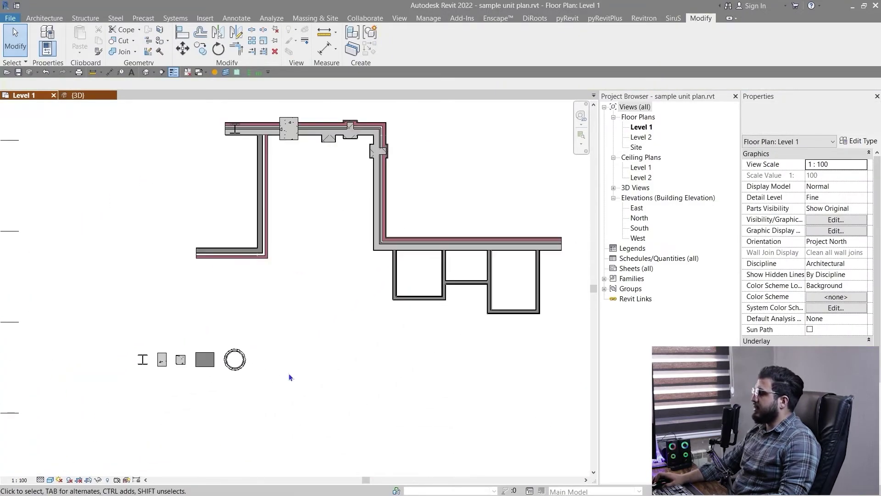
{"action": "scroll", "coordinate": [235, 358], "scroll_direction": "up", "scroll_amount": 3}
{"action": "left_click", "coordinate": [235, 358]}
{"action": "key", "text": "c"}
{"action": "key", "text": "s"}
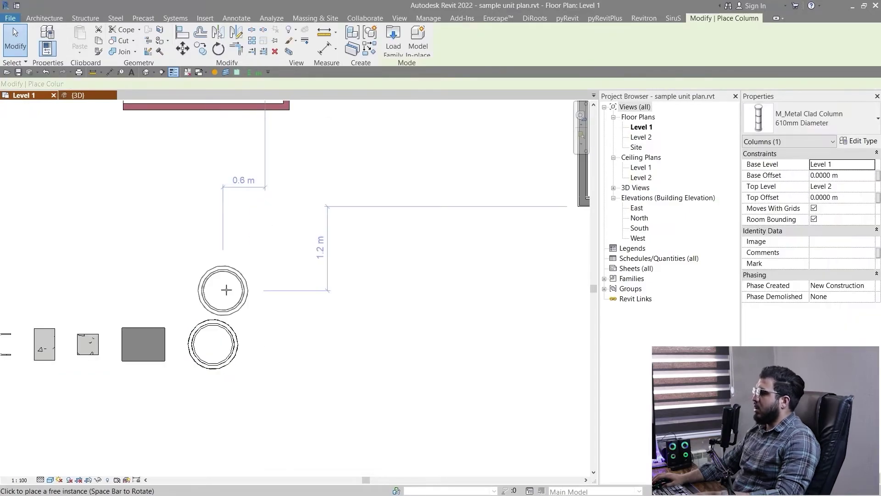
{"action": "scroll", "coordinate": [252, 270], "scroll_direction": "down", "scroll_amount": 1}
{"action": "middle_click_drag", "start_coordinate": [252, 270], "coordinate": [263, 380]}
{"action": "scroll", "coordinate": [191, 239], "scroll_direction": "up", "scroll_amount": 3}
{"action": "scroll", "coordinate": [238, 289], "scroll_direction": "up", "scroll_amount": 3}
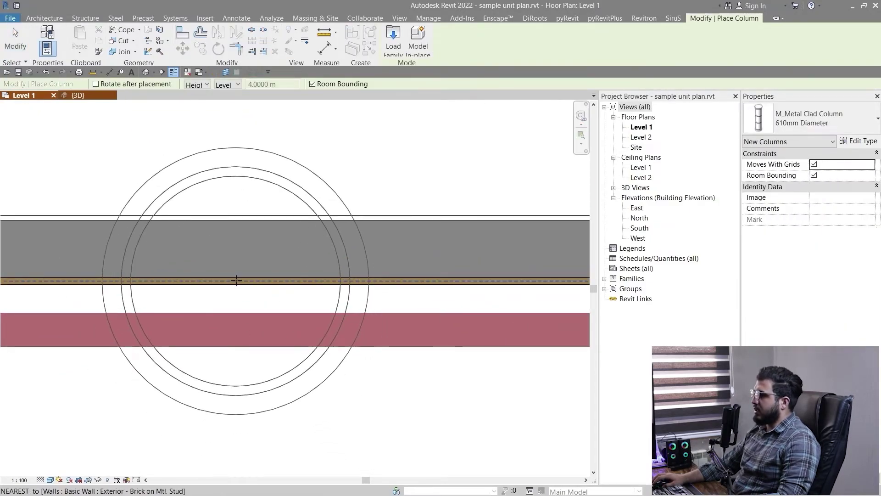
{"action": "left_click", "coordinate": [236, 281]}
{"action": "key", "text": "Escape"}
{"action": "key", "text": "Escape"}
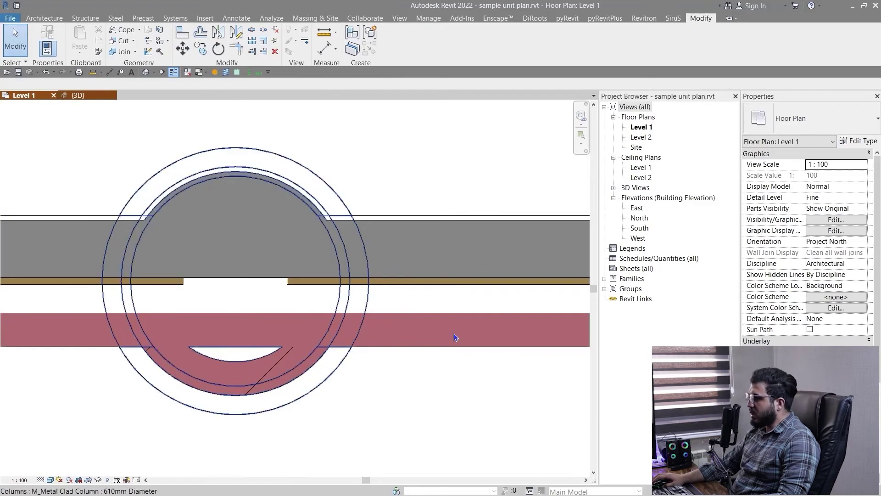
Unjoin the geometry of the metal clad column from the exterior brick wall.
{"action": "scroll", "coordinate": [274, 359], "scroll_direction": "down", "scroll_amount": 4}
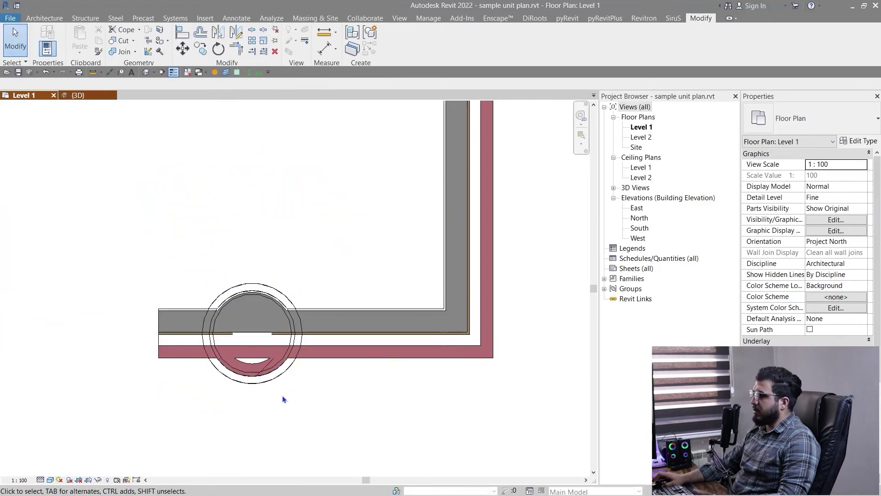
{"action": "scroll", "coordinate": [254, 372], "scroll_direction": "up", "scroll_amount": 4}
{"action": "left_click", "coordinate": [252, 368]}
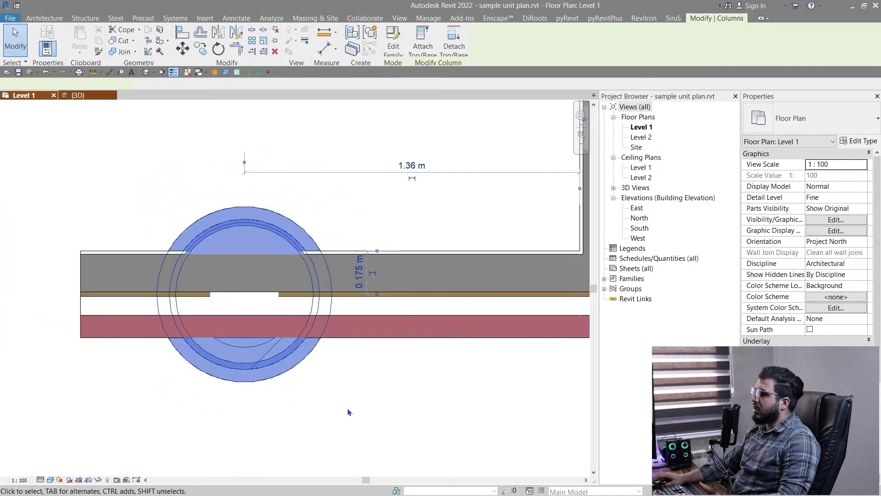
{"action": "left_click", "coordinate": [347, 410]}
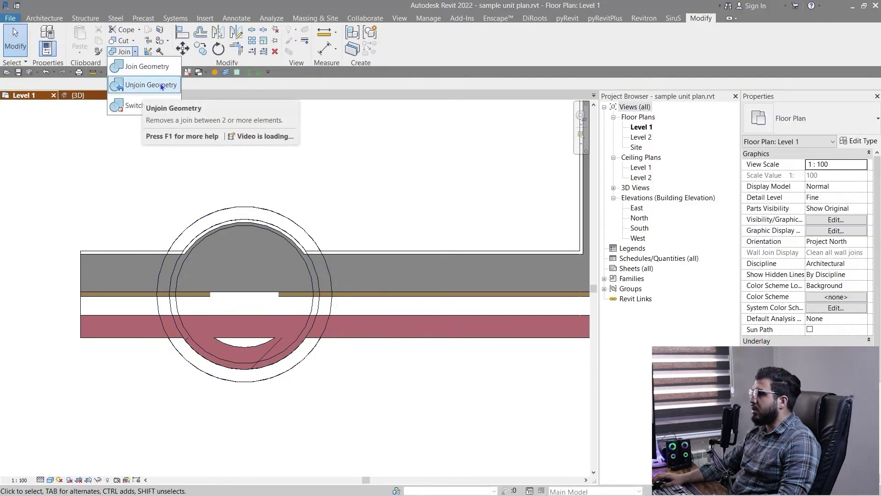
{"action": "left_click", "coordinate": [161, 84]}
{"action": "left_click", "coordinate": [229, 367]}
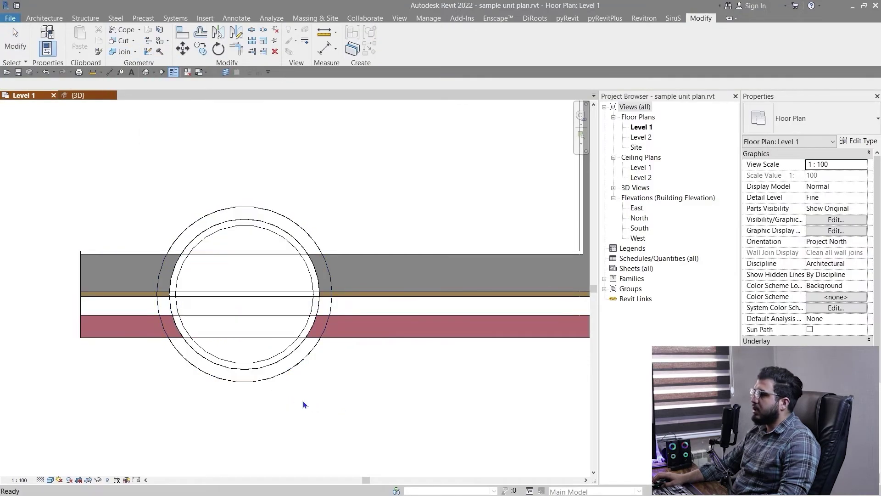
{"action": "left_click", "coordinate": [415, 305]}
{"action": "scroll", "coordinate": [415, 305], "scroll_direction": "up", "scroll_amount": 2}
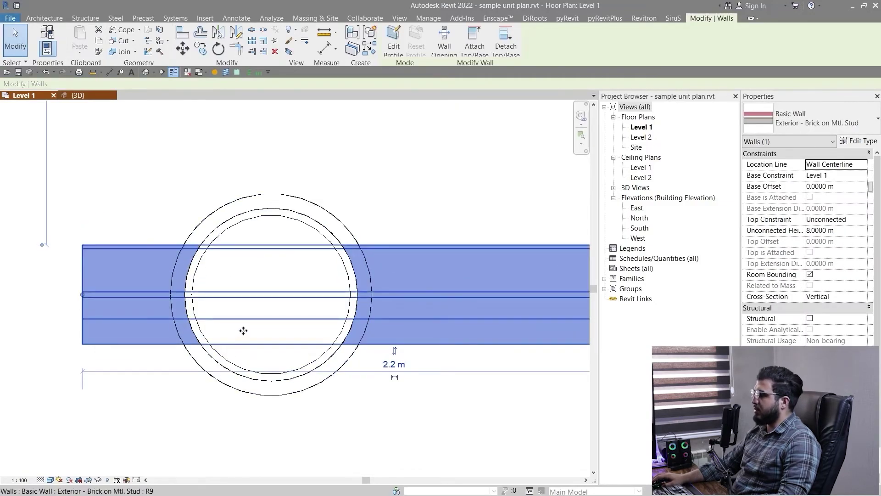
Examine in 3D how the unjoined metal clad column passes through the exterior brick wall.
{"action": "scroll", "coordinate": [243, 331], "scroll_direction": "down", "scroll_amount": 3}
{"action": "left_click", "coordinate": [128, 161]}
{"action": "left_click", "coordinate": [79, 95]}
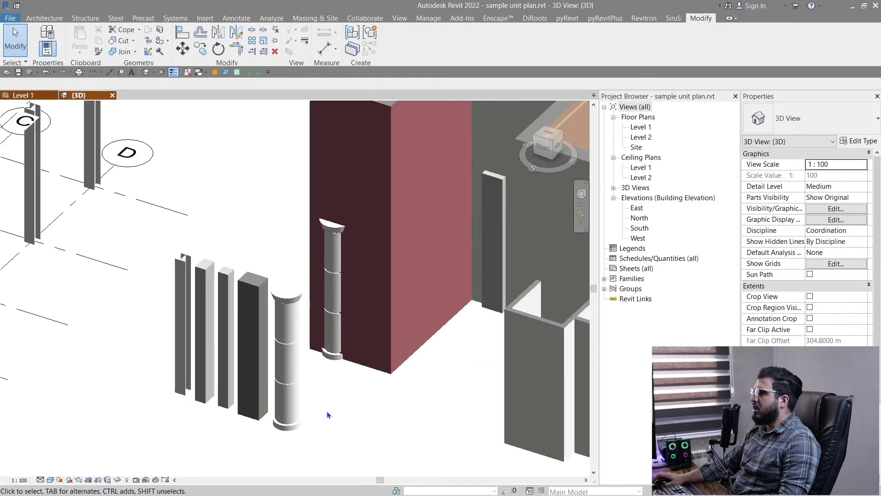
{"action": "middle_click_drag", "start_coordinate": [327, 412], "coordinate": [185, 212], "text": "shift"}
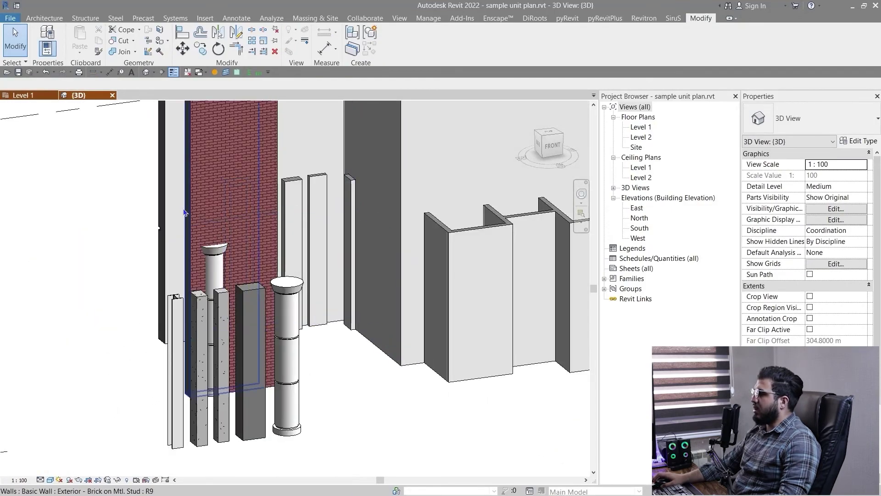
{"action": "left_click", "coordinate": [199, 174]}
{"action": "scroll", "coordinate": [202, 179], "scroll_direction": "down", "scroll_amount": 2}
{"action": "middle_click_drag", "start_coordinate": [202, 184], "coordinate": [225, 334], "text": "shift"}
{"action": "key", "text": "Escape"}
{"action": "scroll", "coordinate": [221, 242], "scroll_direction": "up", "scroll_amount": 2}
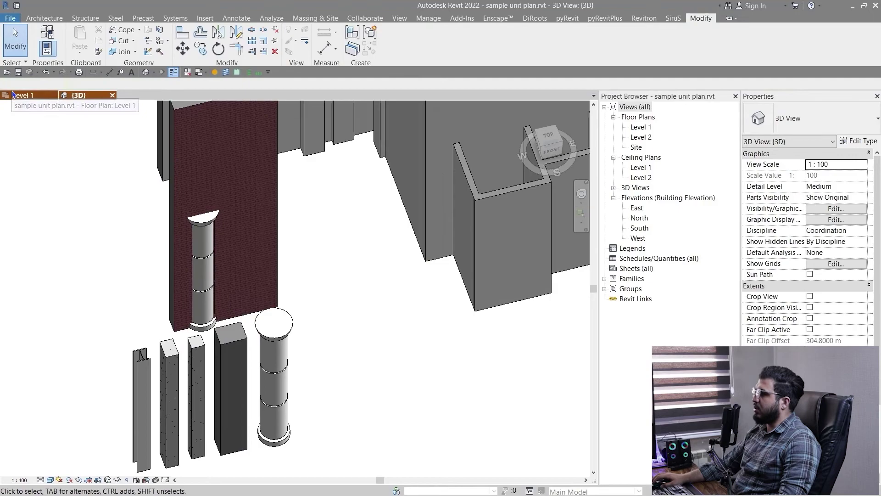
Move the metal clad column out of the exterior brick wall to just outside its brick face on Level 1.
{"action": "left_click", "coordinate": [23, 95]}
{"action": "left_click_drag", "start_coordinate": [248, 356], "coordinate": [251, 420]}
{"action": "key", "text": "Escape"}
{"action": "scroll", "coordinate": [320, 425], "scroll_direction": "down", "scroll_amount": 3}
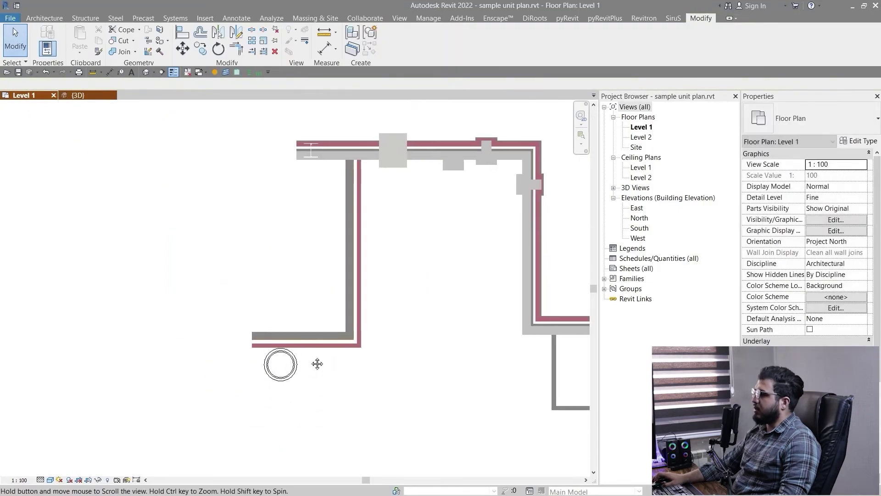
Orient the 3D view to the top and move the metal clad column away from the wall into open space.
{"action": "left_click", "coordinate": [91, 95]}
{"action": "scroll", "coordinate": [167, 288], "scroll_direction": "down", "scroll_amount": 5}
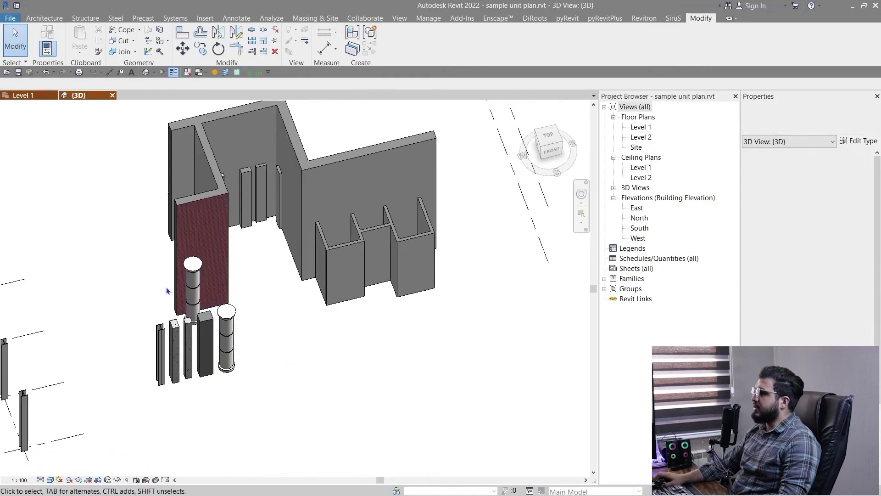
{"action": "left_click", "coordinate": [549, 136]}
{"action": "scroll", "coordinate": [308, 416], "scroll_direction": "up", "scroll_amount": 5}
{"action": "middle_click_drag", "start_coordinate": [361, 225], "coordinate": [193, 154]}
{"action": "scroll", "coordinate": [236, 293], "scroll_direction": "up", "scroll_amount": 2}
{"action": "scroll", "coordinate": [276, 317], "scroll_direction": "up", "scroll_amount": 1}
{"action": "middle_click_drag", "start_coordinate": [303, 347], "coordinate": [260, 403]}
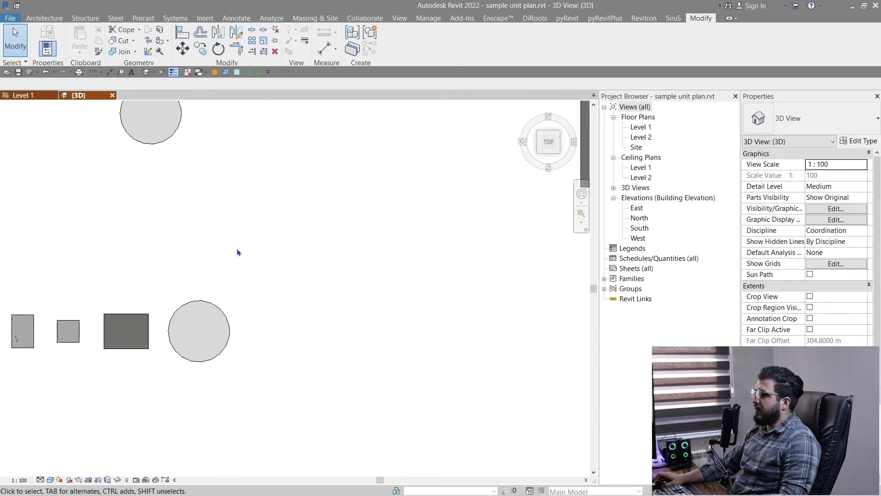
{"action": "middle_click_drag", "start_coordinate": [219, 229], "coordinate": [264, 303]}
{"action": "middle_click_drag", "start_coordinate": [208, 228], "coordinate": [121, 181]}
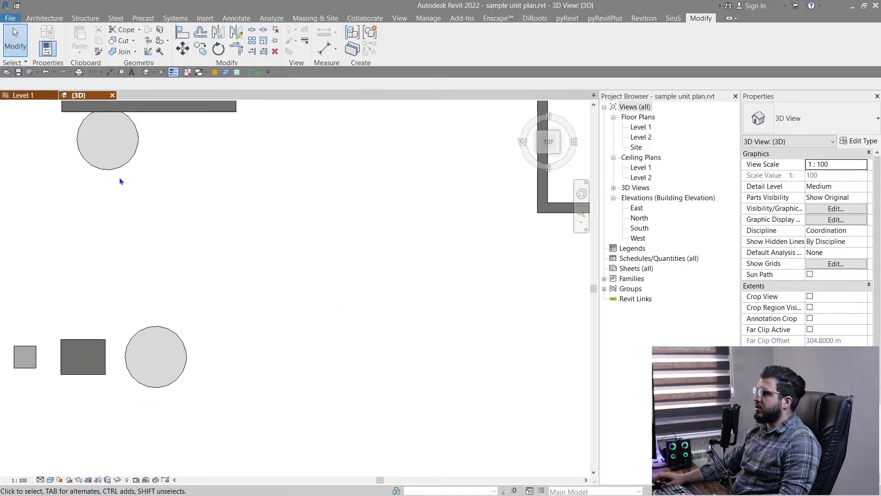
{"action": "left_click_drag", "start_coordinate": [115, 184], "coordinate": [278, 298]}
{"action": "left_click", "coordinate": [313, 385]}
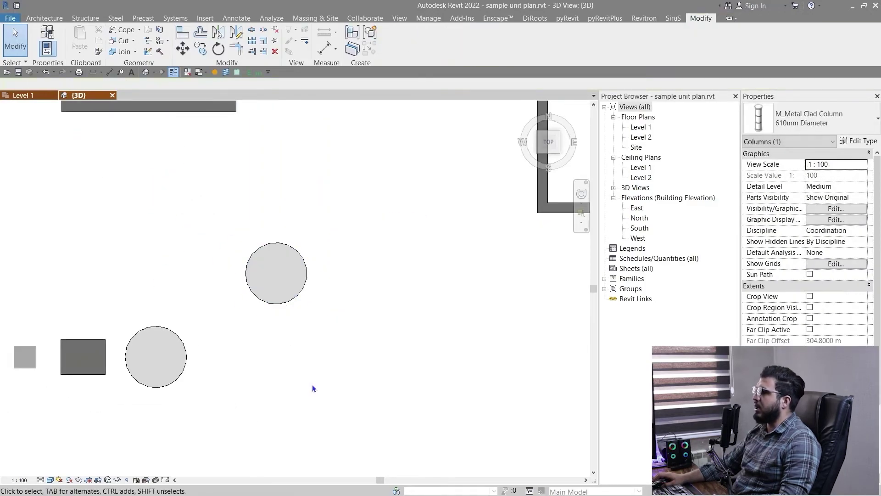
Place UC-Universal Column-Column 305x305x137UC structural columns inside both round metal clad columns with the At Columns option.
{"action": "scroll", "coordinate": [316, 386], "scroll_direction": "down", "scroll_amount": 1}
{"action": "scroll", "coordinate": [313, 395], "scroll_direction": "down", "scroll_amount": 2}
{"action": "middle_click_drag", "start_coordinate": [313, 395], "coordinate": [285, 315]}
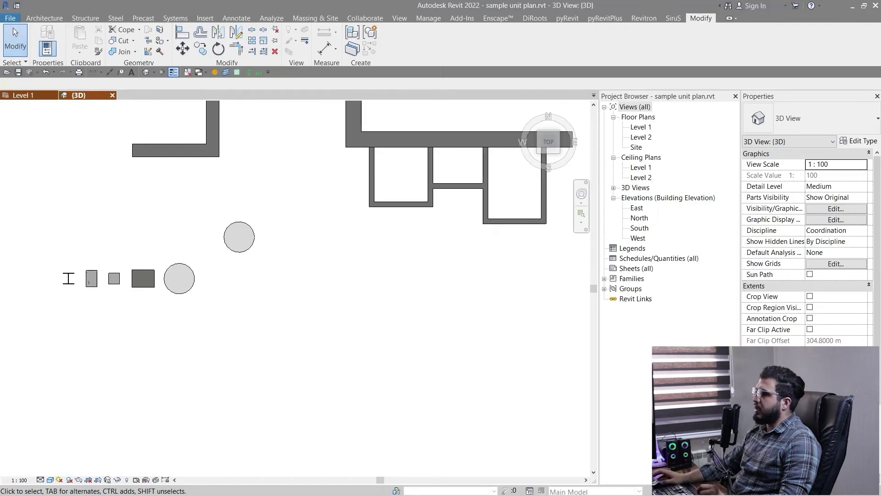
{"action": "middle_click_drag", "start_coordinate": [300, 257], "coordinate": [252, 281]}
{"action": "left_click", "coordinate": [44, 18]}
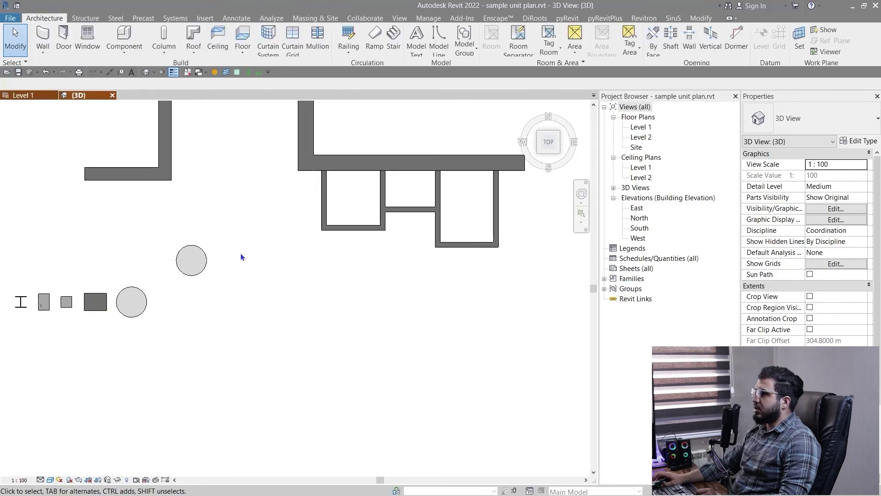
{"action": "middle_click_drag", "start_coordinate": [188, 250], "coordinate": [188, 256]}
{"action": "middle_click_drag", "start_coordinate": [288, 224], "coordinate": [112, 217]}
{"action": "left_click", "coordinate": [164, 34]}
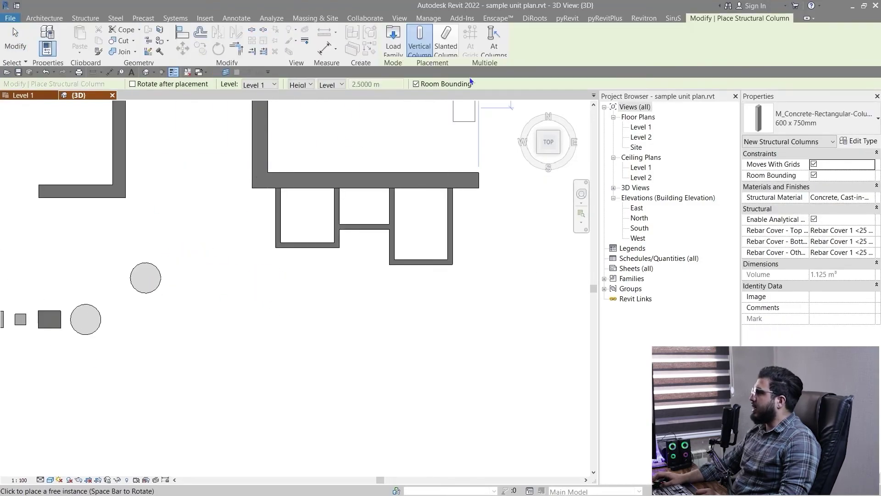
{"action": "left_click", "coordinate": [494, 41]}
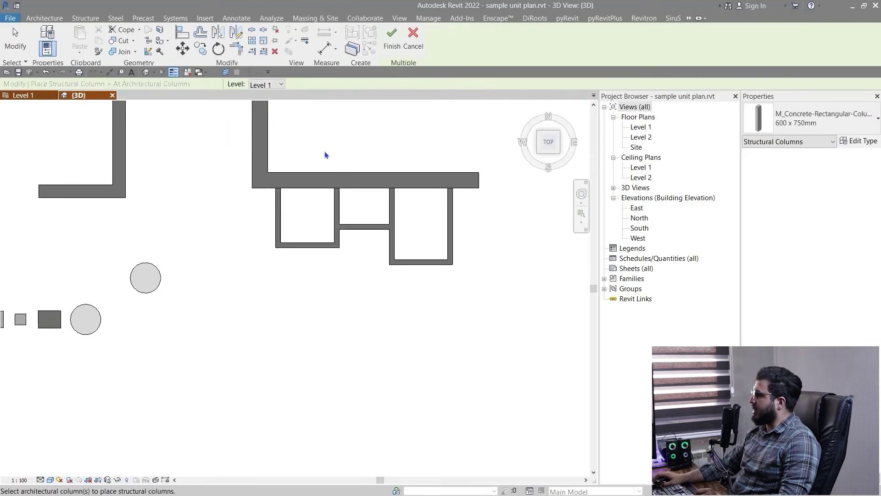
{"action": "middle_click_drag", "start_coordinate": [197, 292], "coordinate": [307, 266]}
{"action": "scroll", "coordinate": [275, 285], "scroll_direction": "up", "scroll_amount": 3}
{"action": "middle_click_drag", "start_coordinate": [284, 301], "coordinate": [358, 287]}
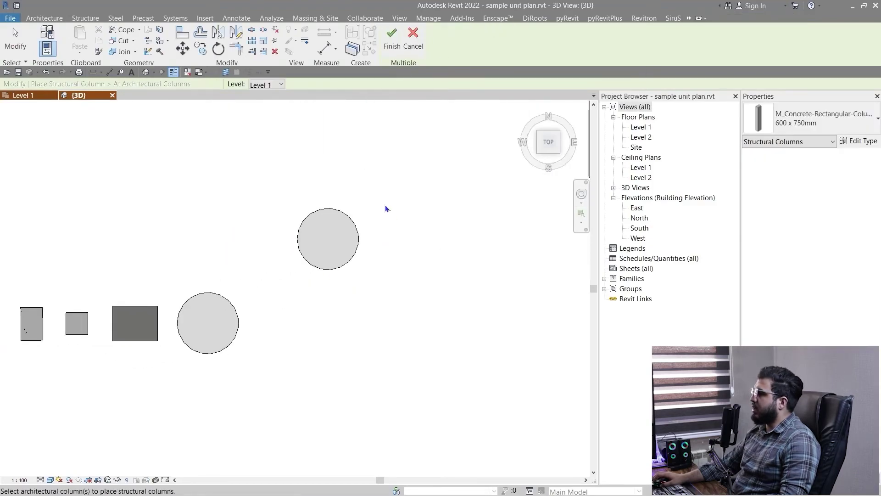
{"action": "left_click", "coordinate": [845, 122]}
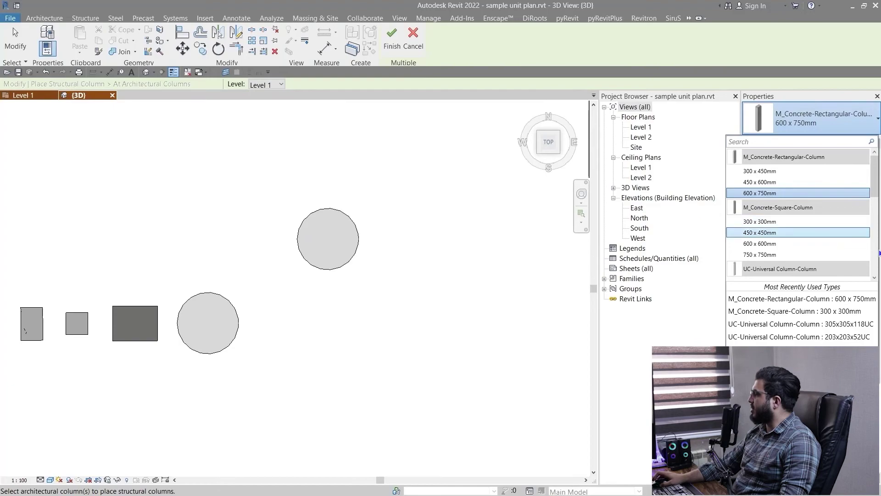
{"action": "scroll", "coordinate": [843, 249], "scroll_direction": "down", "scroll_amount": 5}
{"action": "left_click", "coordinate": [827, 249]}
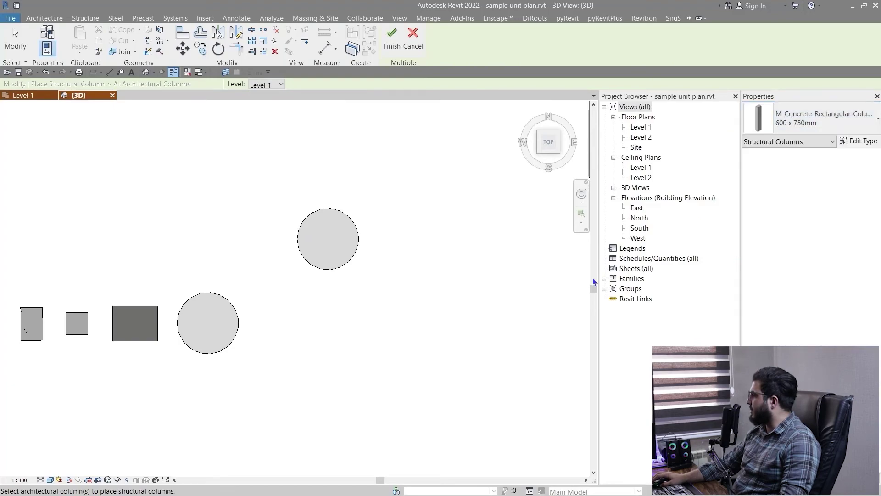
{"action": "scroll", "coordinate": [415, 327], "scroll_direction": "down", "scroll_amount": 2}
{"action": "middle_click_drag", "start_coordinate": [415, 327], "coordinate": [344, 328]}
{"action": "scroll", "coordinate": [321, 299], "scroll_direction": "up", "scroll_amount": 2}
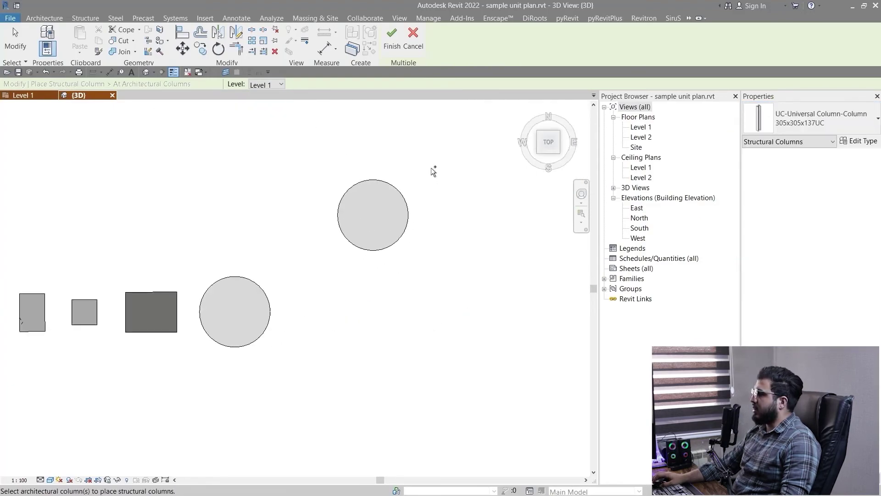
{"action": "left_click_drag", "start_coordinate": [238, 376], "coordinate": [238, 377]}
{"action": "scroll", "coordinate": [289, 296], "scroll_direction": "up", "scroll_amount": 4}
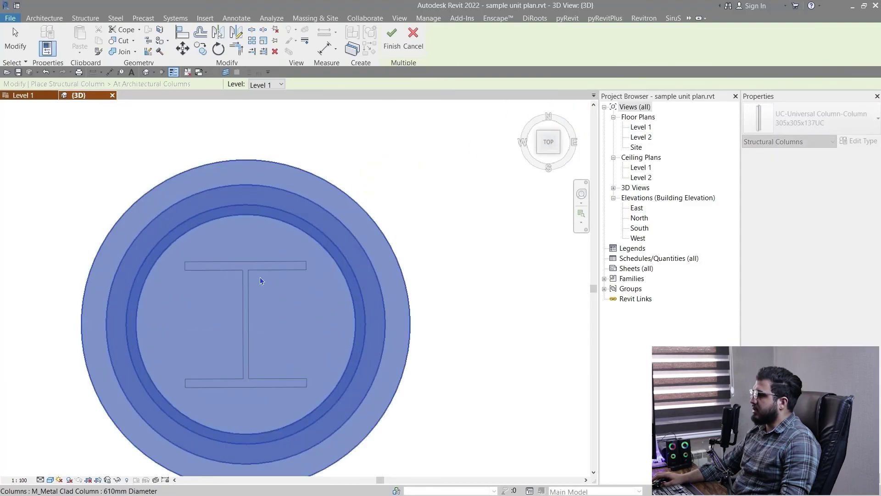
{"action": "scroll", "coordinate": [260, 277], "scroll_direction": "down", "scroll_amount": 2}
{"action": "scroll", "coordinate": [247, 289], "scroll_direction": "down", "scroll_amount": 2}
{"action": "left_click", "coordinate": [391, 39]}
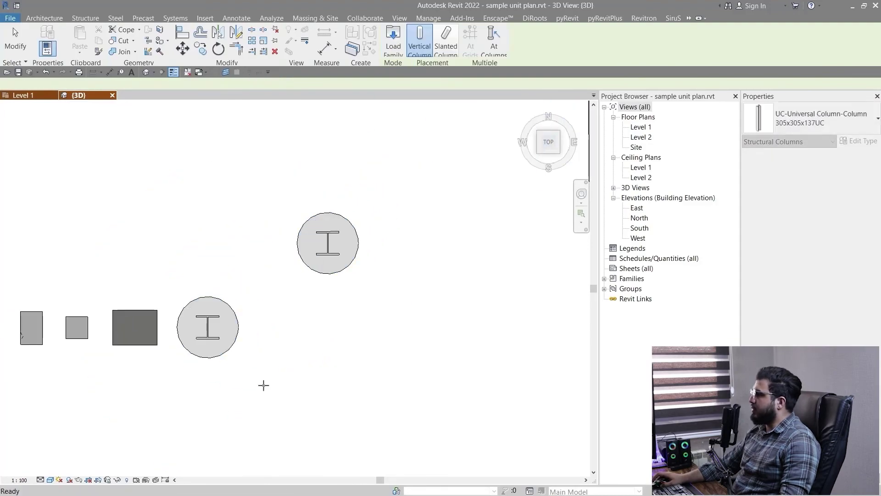
{"action": "key", "text": "Escape"}
{"action": "key", "text": "Escape"}
Examine from above the steel structural columns inside the metal clad columns and the overall column layout.
{"action": "scroll", "coordinate": [327, 266], "scroll_direction": "up", "scroll_amount": 3}
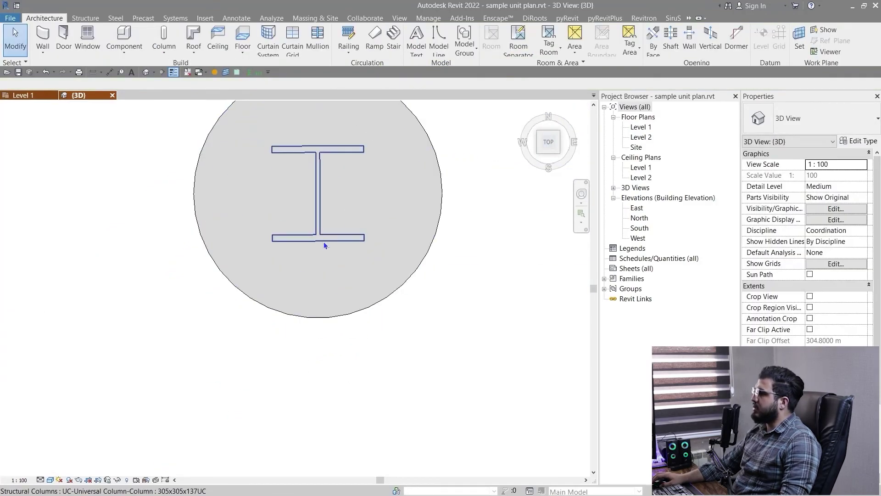
{"action": "scroll", "coordinate": [324, 242], "scroll_direction": "down", "scroll_amount": 3}
{"action": "scroll", "coordinate": [390, 317], "scroll_direction": "down", "scroll_amount": 3}
{"action": "middle_click_drag", "start_coordinate": [390, 321], "coordinate": [346, 363]}
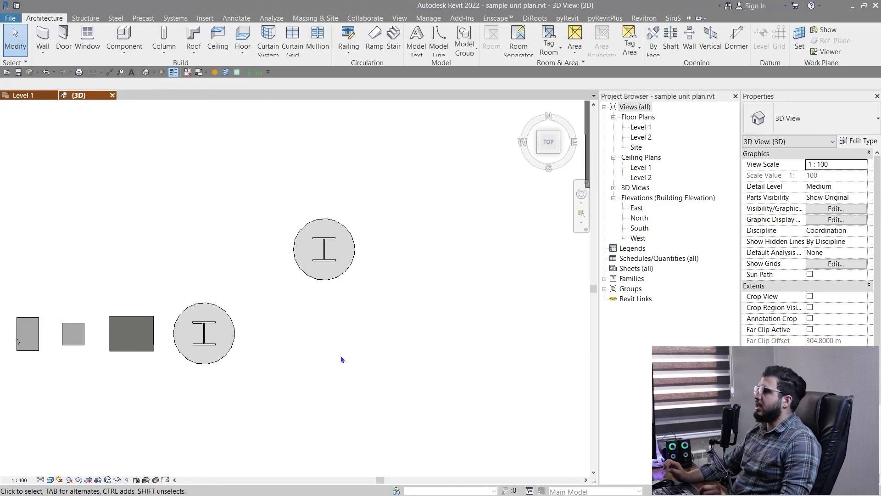
{"action": "scroll", "coordinate": [341, 358], "scroll_direction": "down", "scroll_amount": 3}
{"action": "scroll", "coordinate": [324, 368], "scroll_direction": "down", "scroll_amount": 2}
{"action": "scroll", "coordinate": [324, 349], "scroll_direction": "up", "scroll_amount": 3}
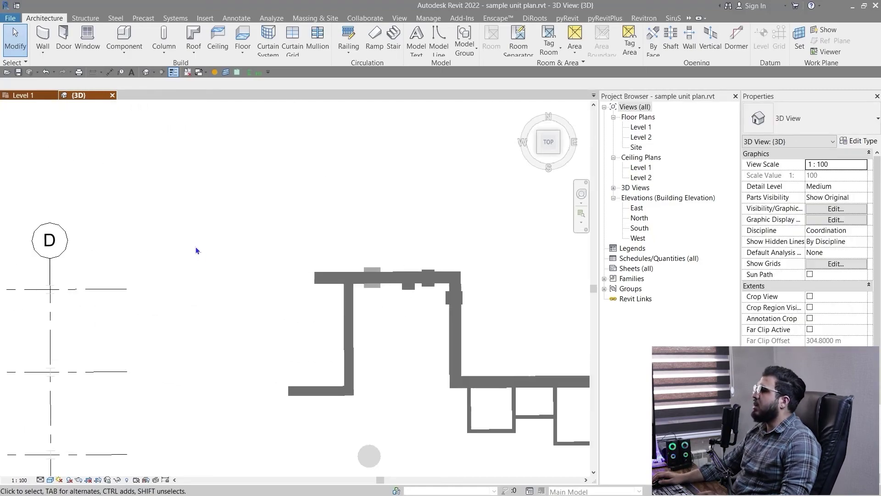
{"action": "scroll", "coordinate": [326, 310], "scroll_direction": "up", "scroll_amount": 1}
{"action": "scroll", "coordinate": [342, 324], "scroll_direction": "down", "scroll_amount": 1}
{"action": "scroll", "coordinate": [343, 324], "scroll_direction": "down", "scroll_amount": 1}
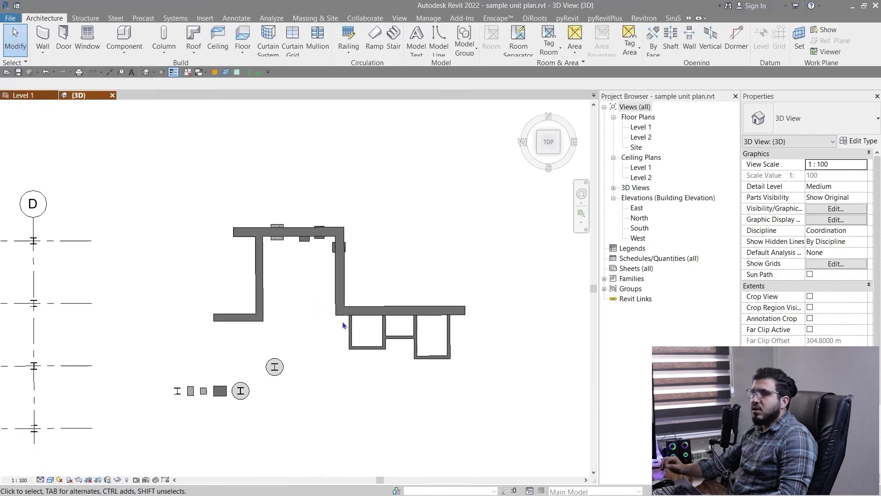